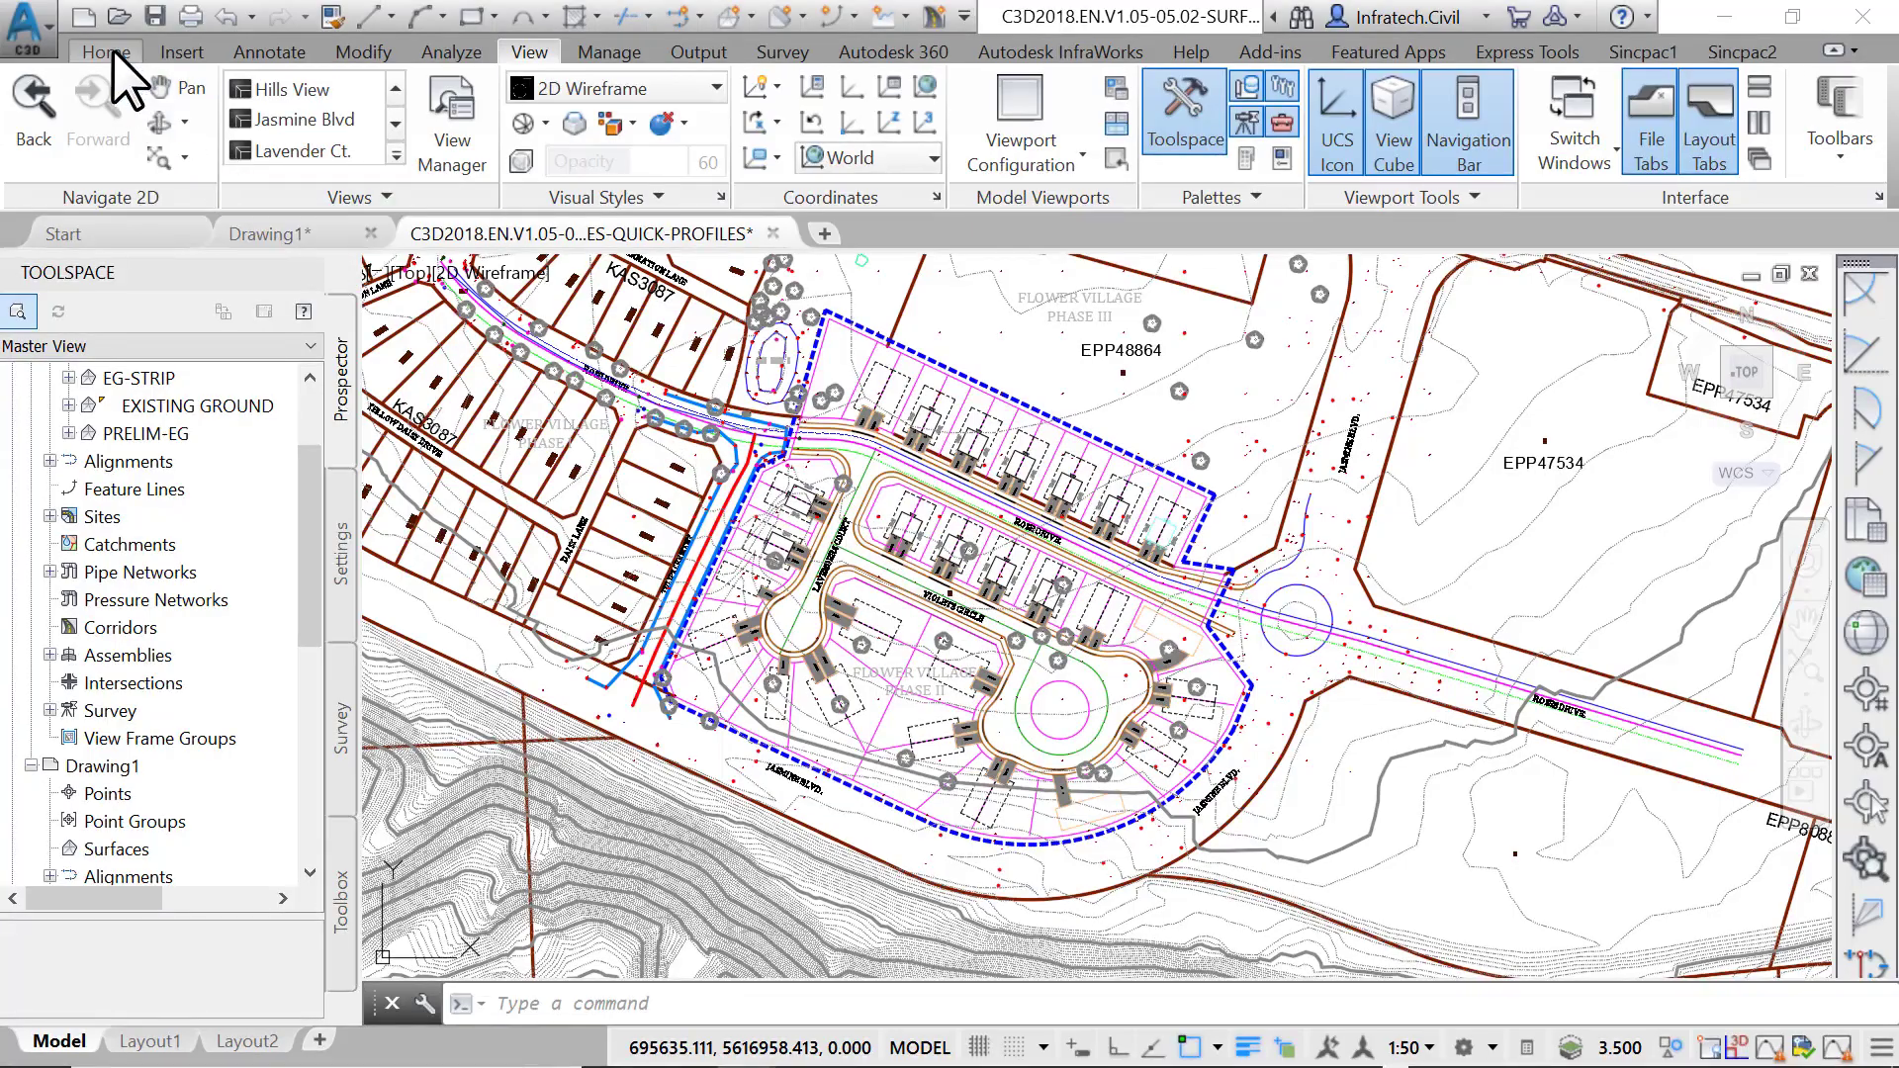
Switch to the Home ribbon to reach the drawing tools
left_click(113, 51)
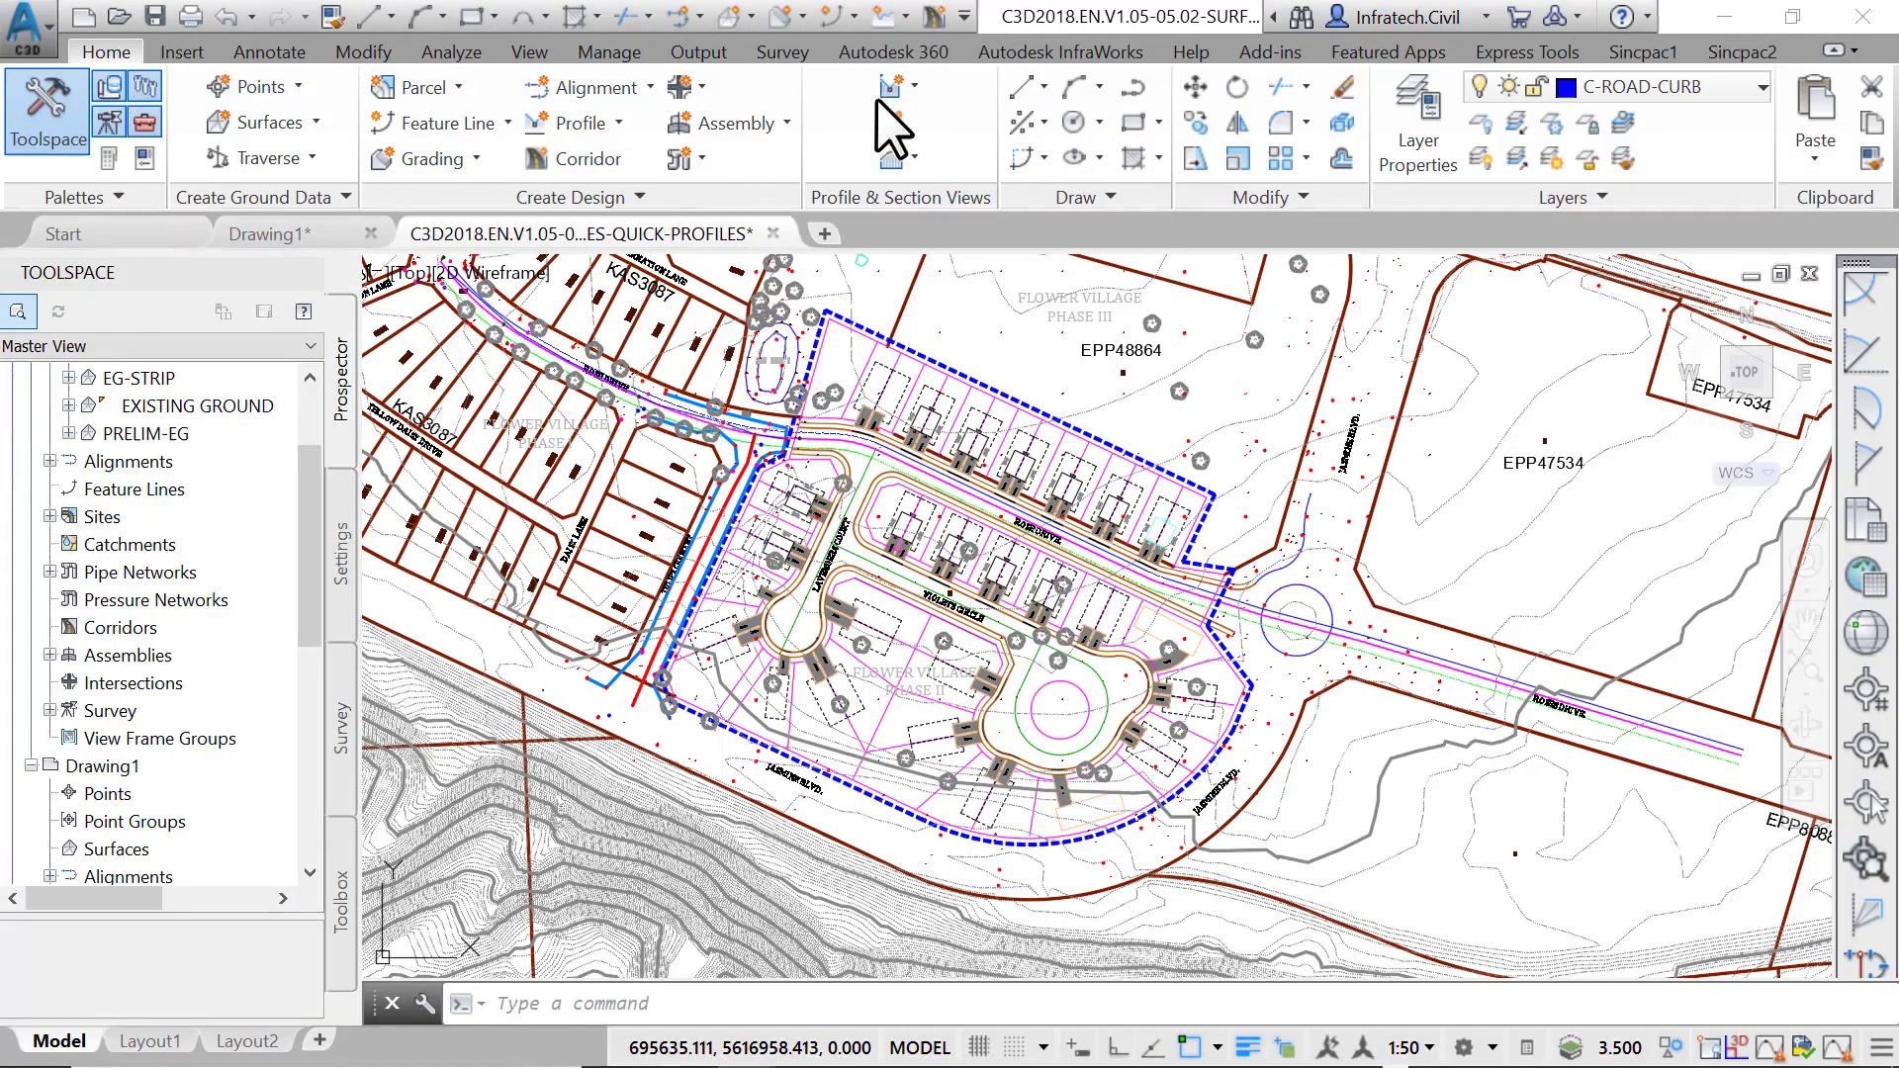
Draw a two-point polyline from below the subdivision north across the highway into the terrain
left_click(1135, 94)
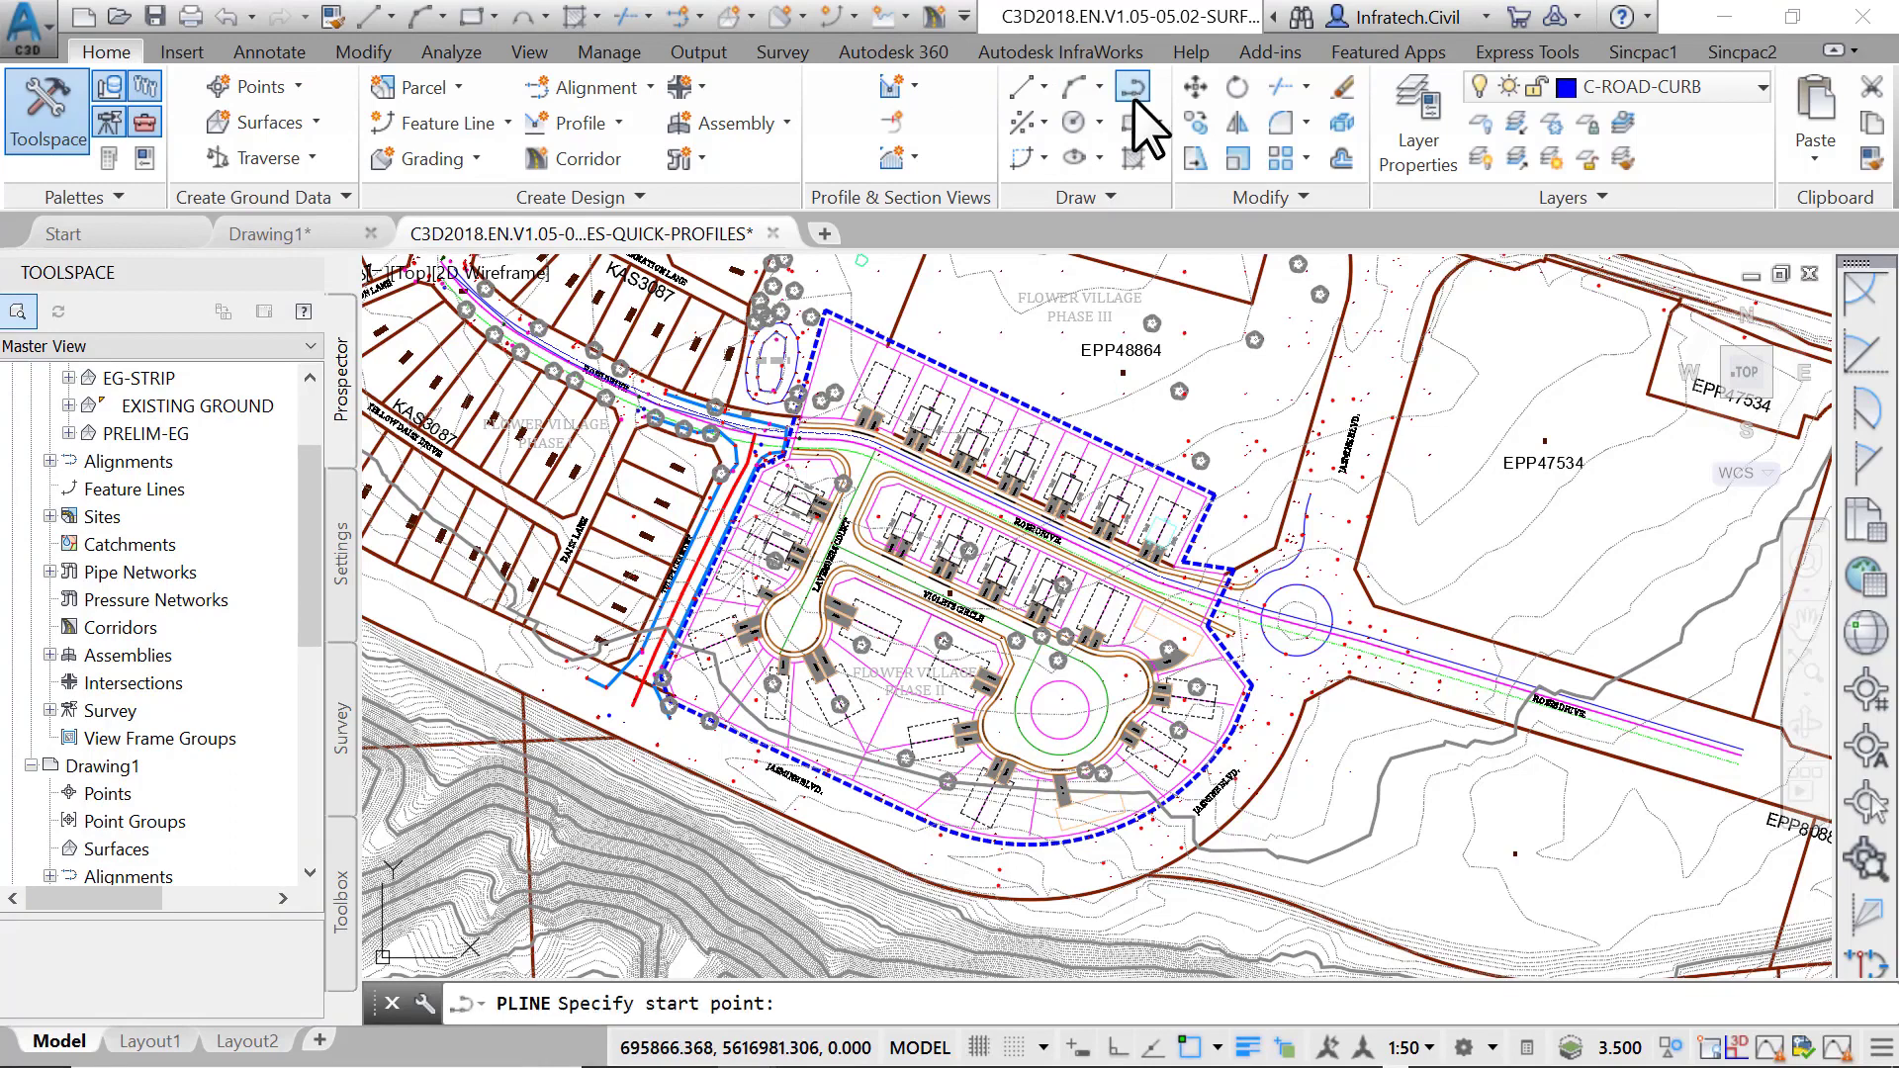
left_click(711, 909)
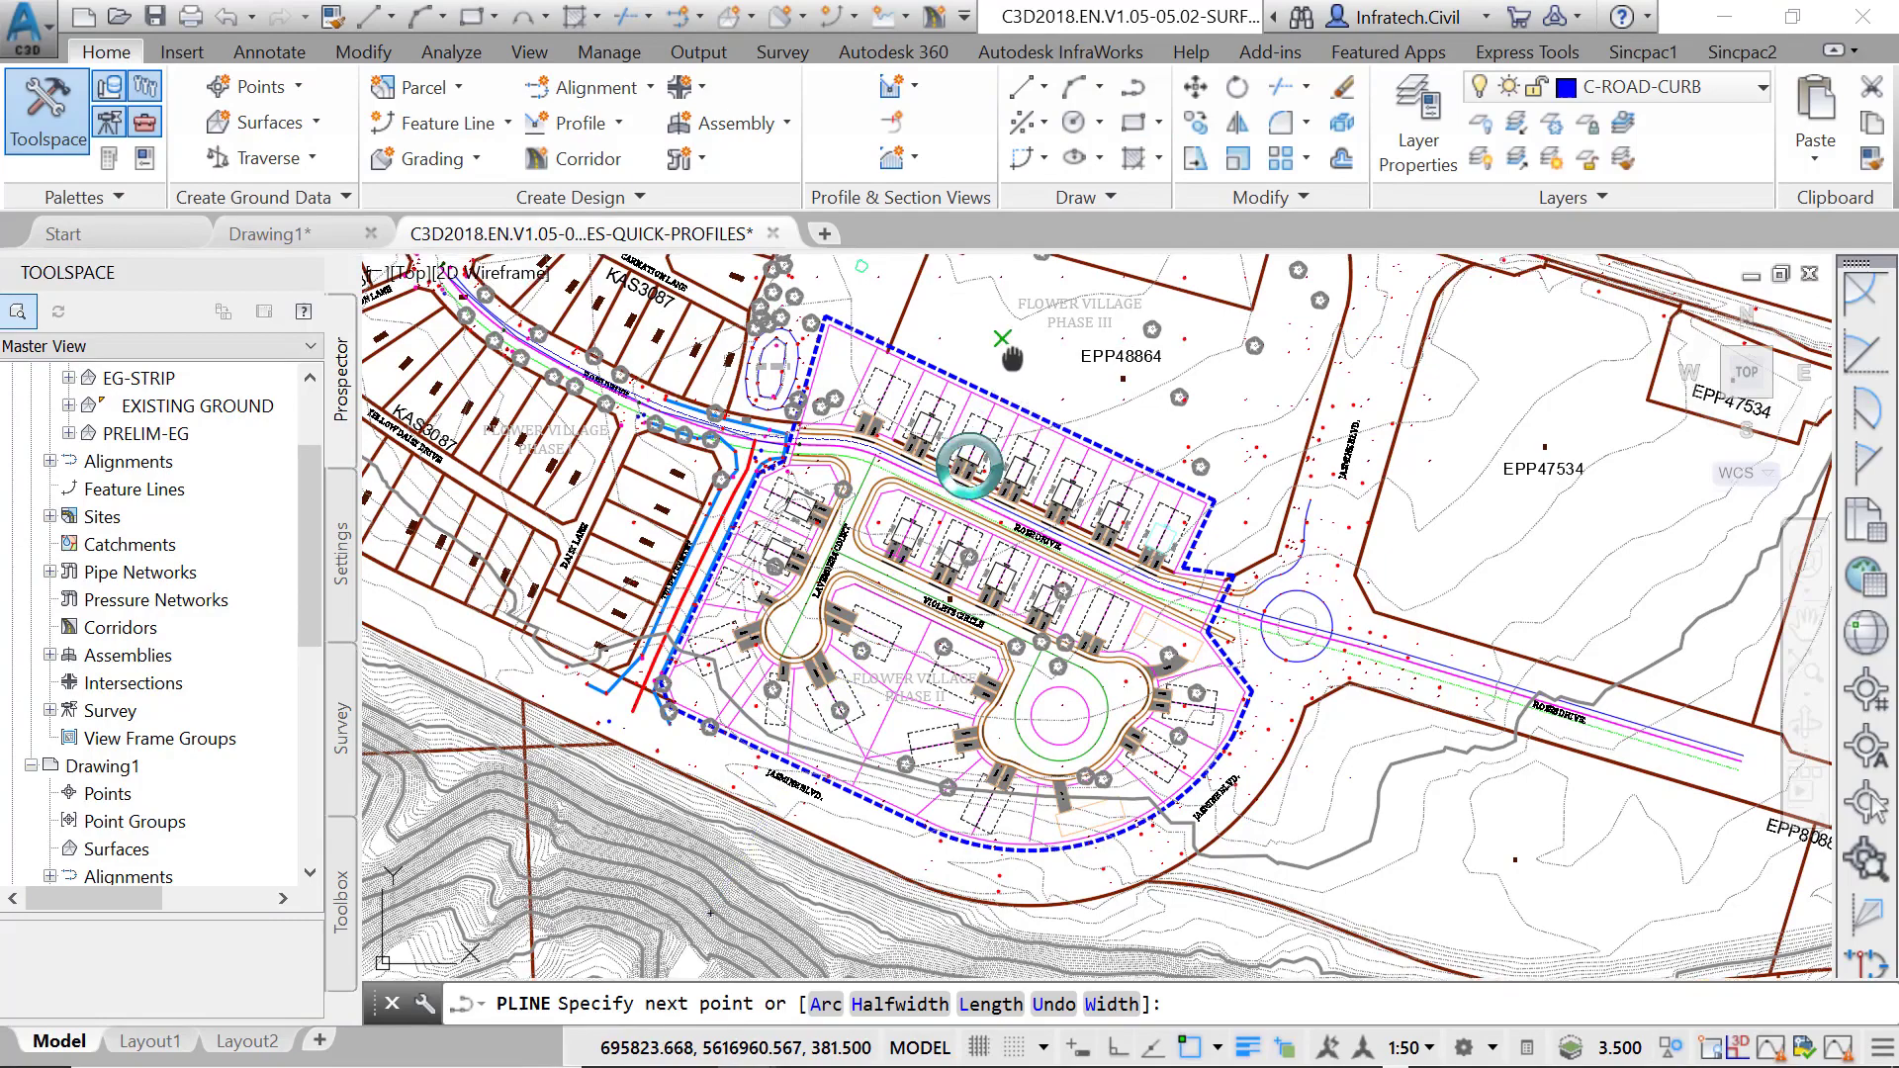
scroll(1018, 373, "down", 2)
scroll(1025, 468, "up", 2)
mouse_move(1061, 311)
middle_mouse_down()
mouse_move(881, 670)
mouse_move(869, 743)
middle_mouse_up()
scroll(890, 668, "down", 2)
scroll(887, 654, "down", 2)
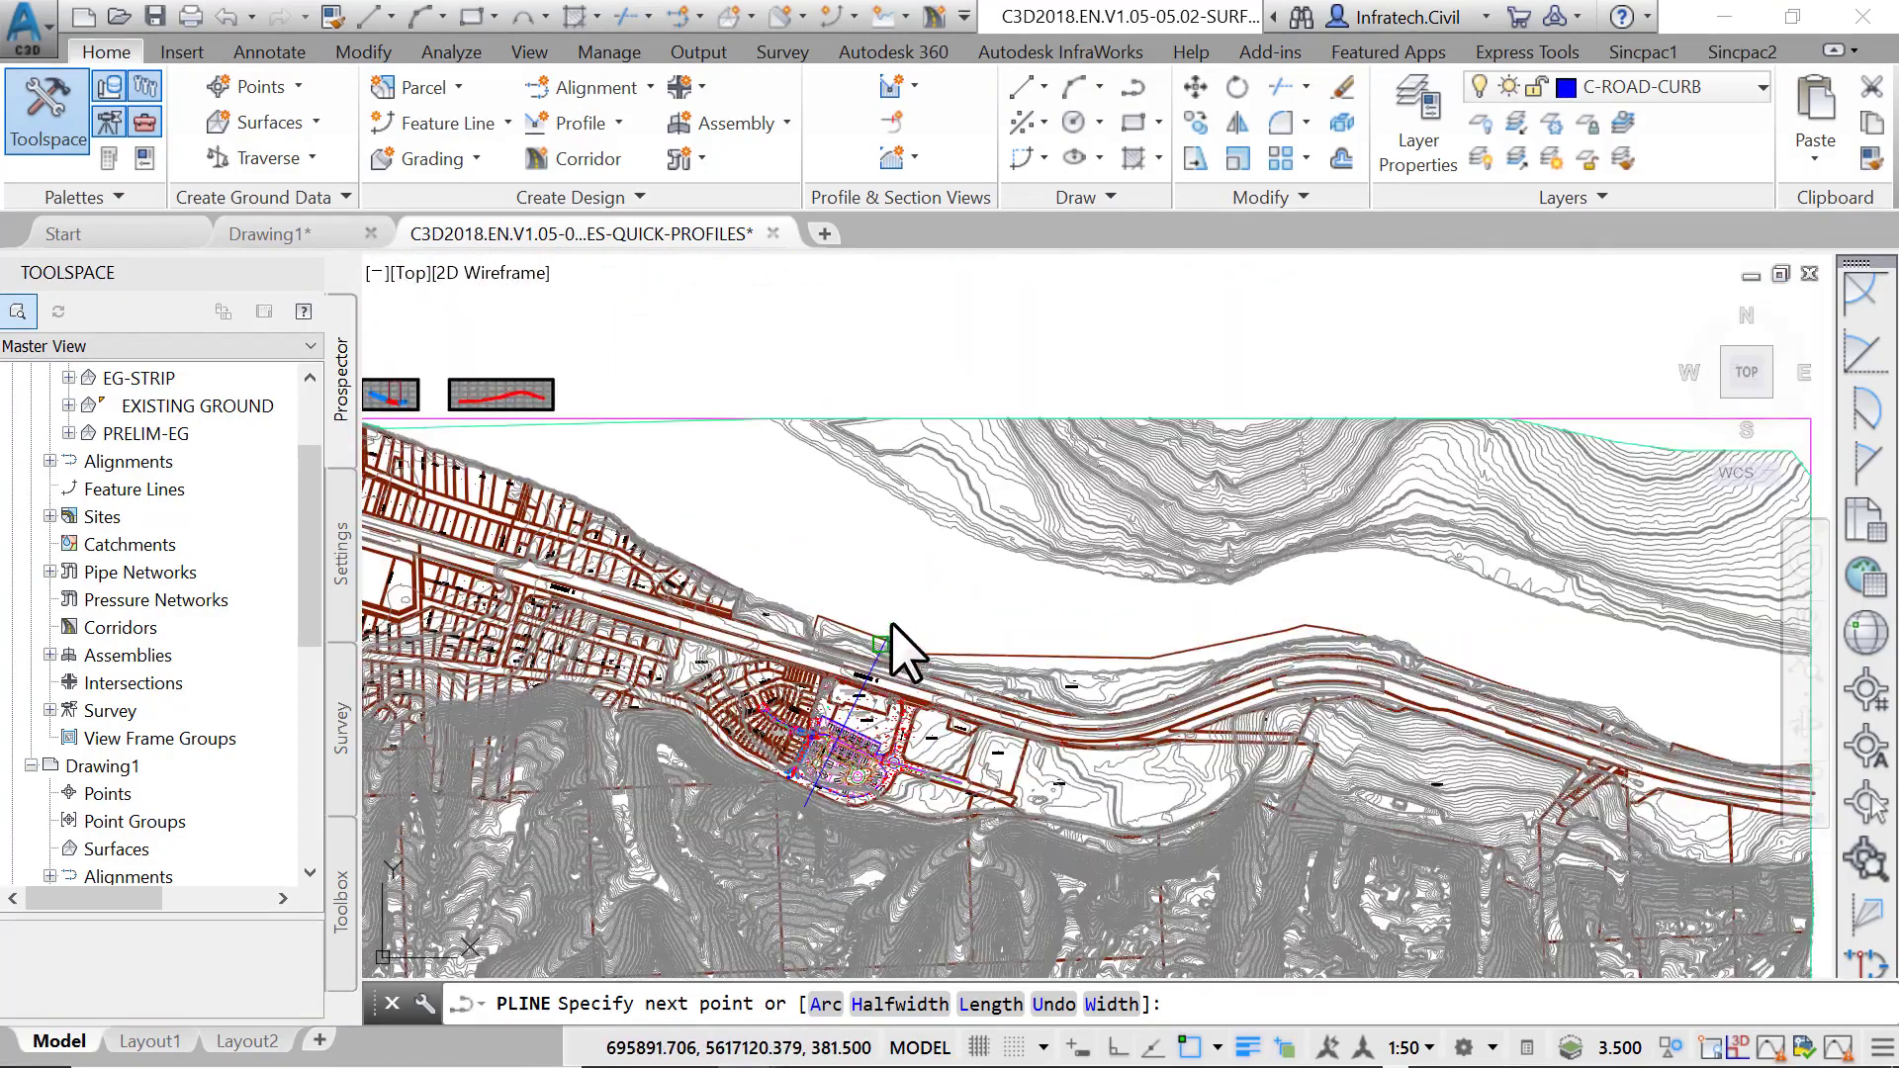
left_click(946, 461)
right_click(950, 465)
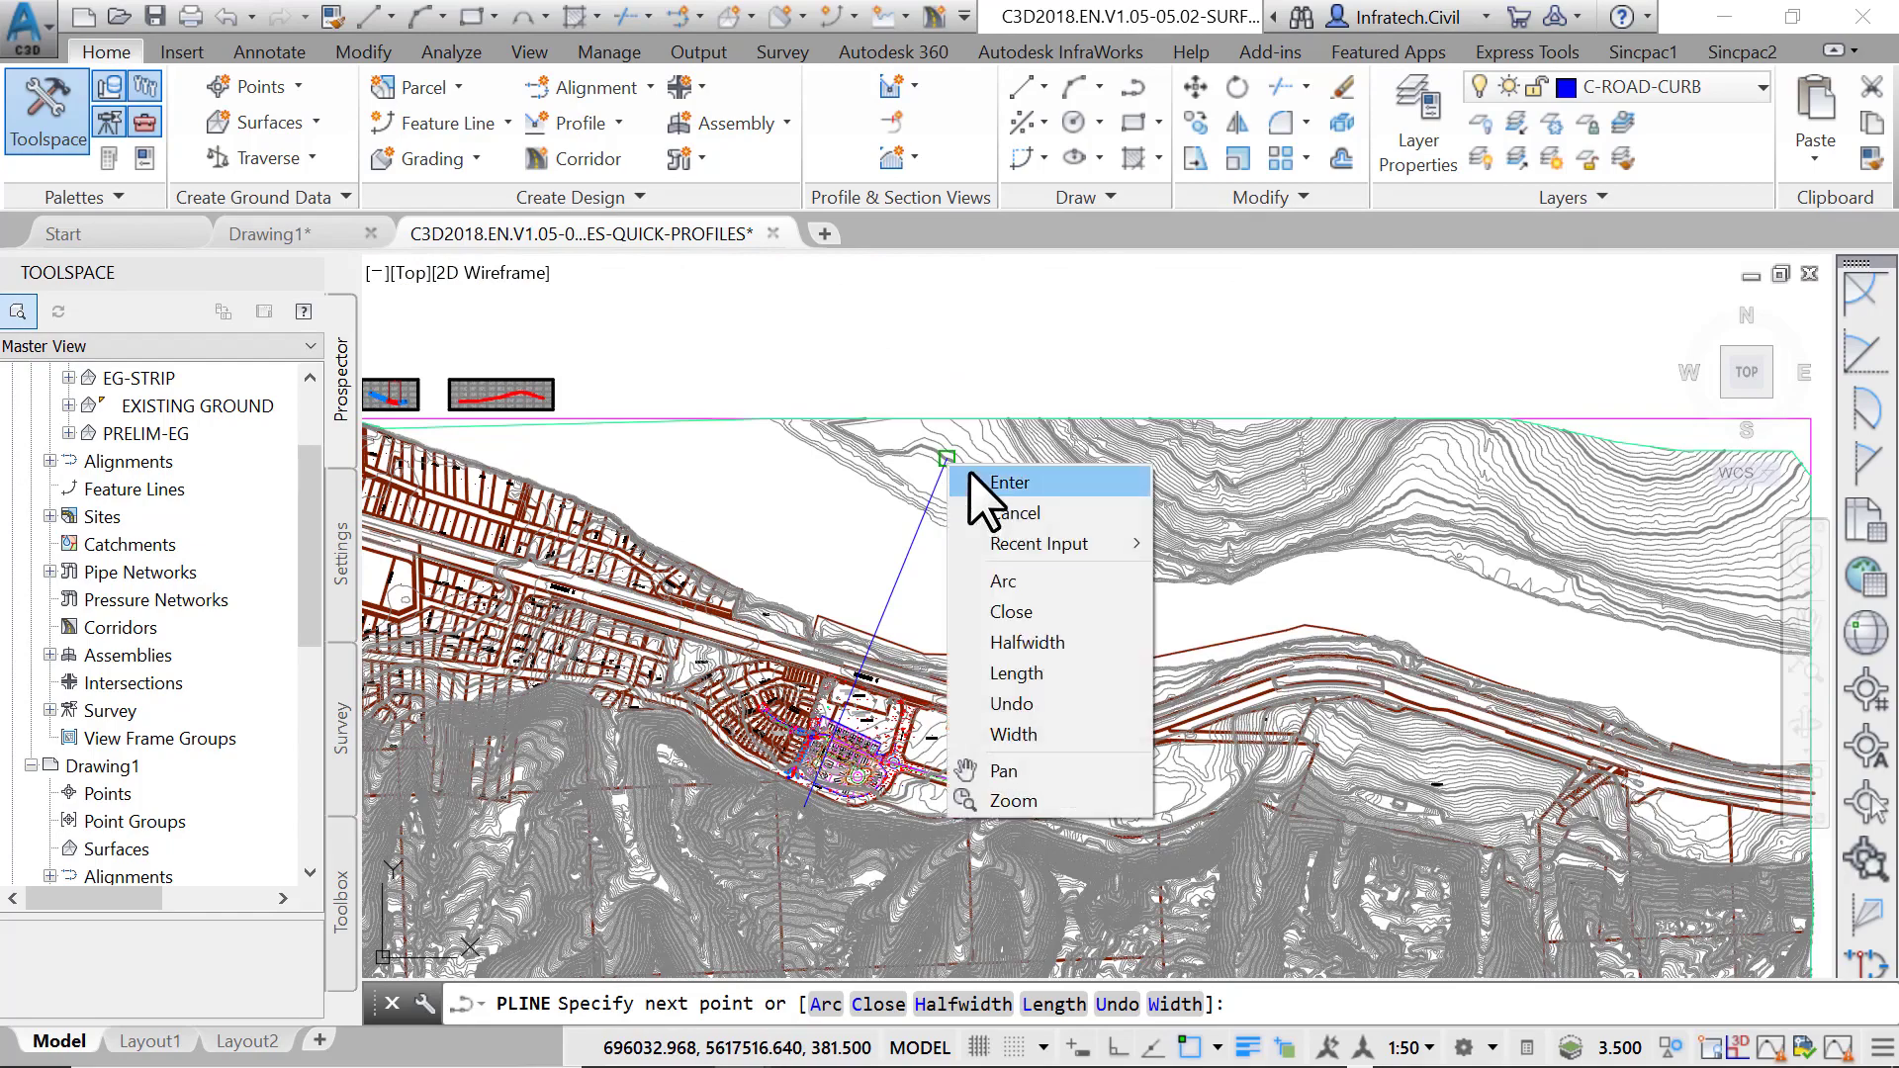
left_click(979, 477)
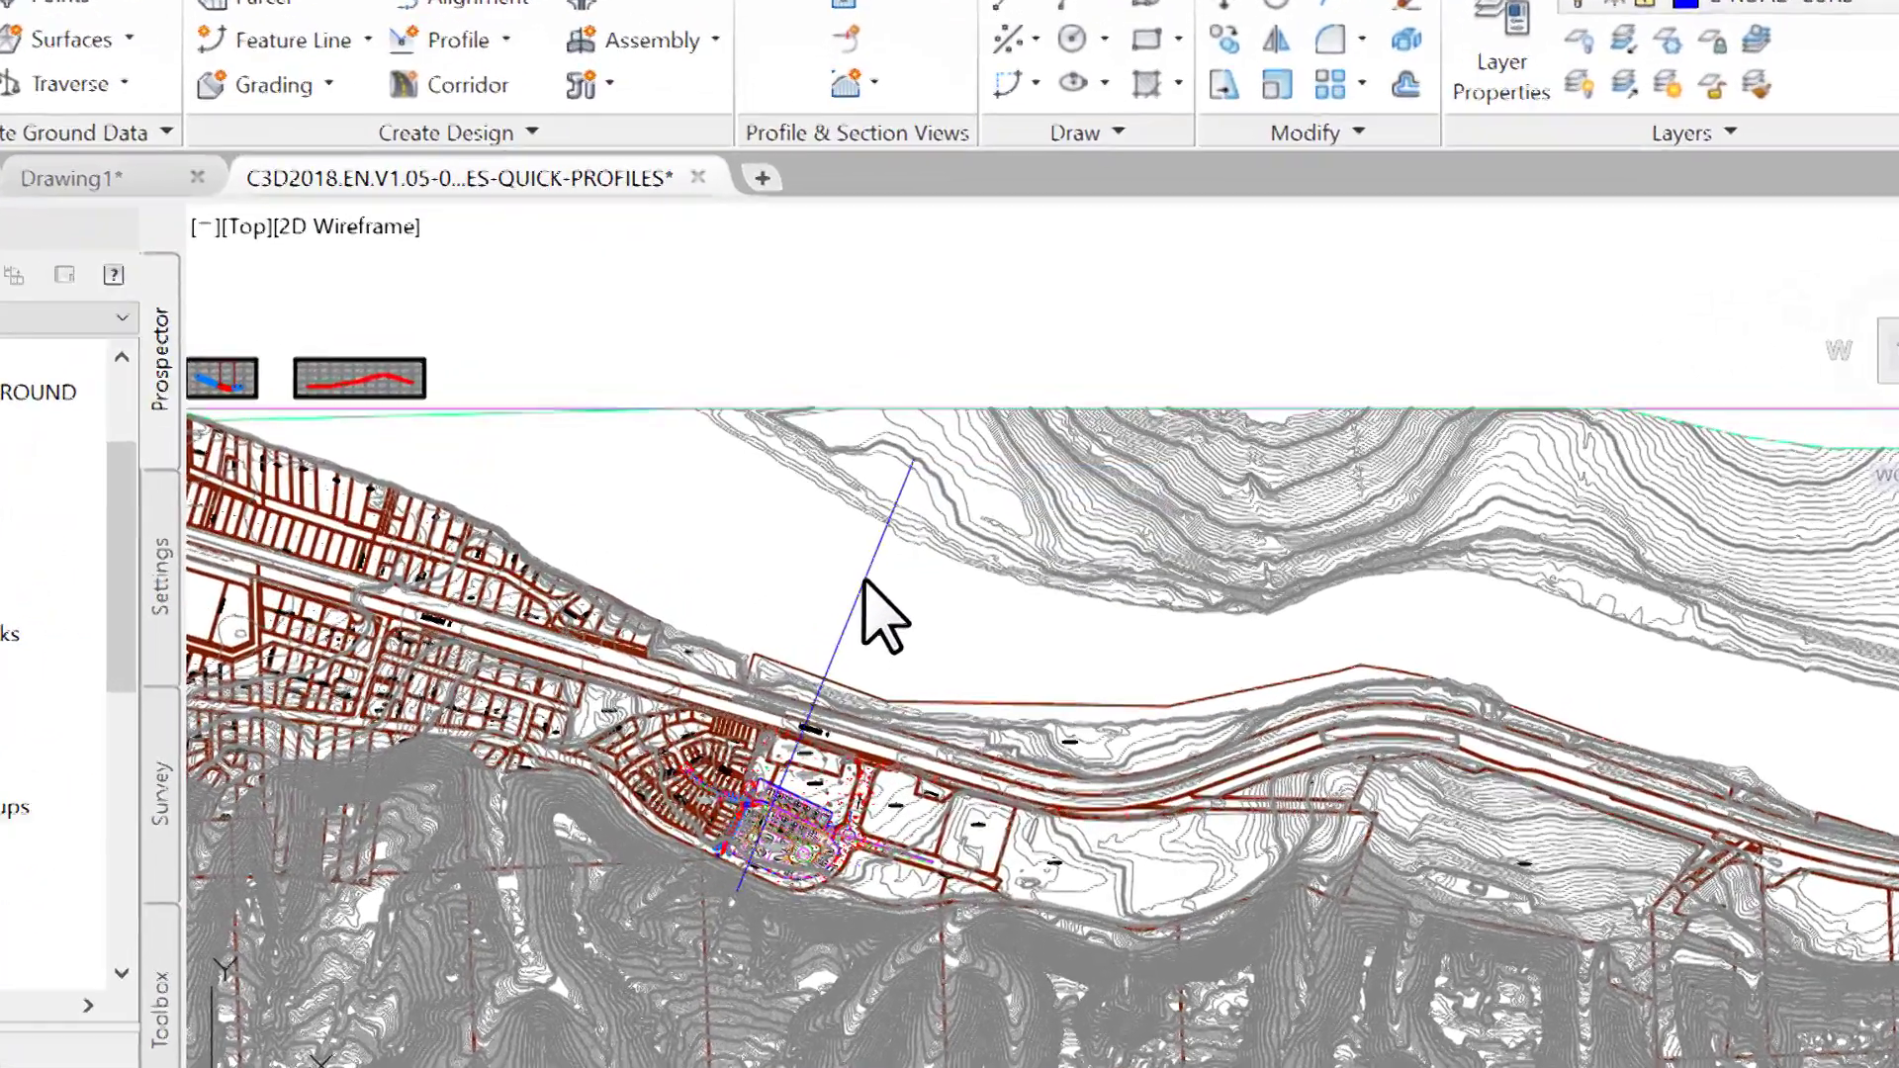
Select the new polyline and bring up its shortcut menu
left_click(899, 583)
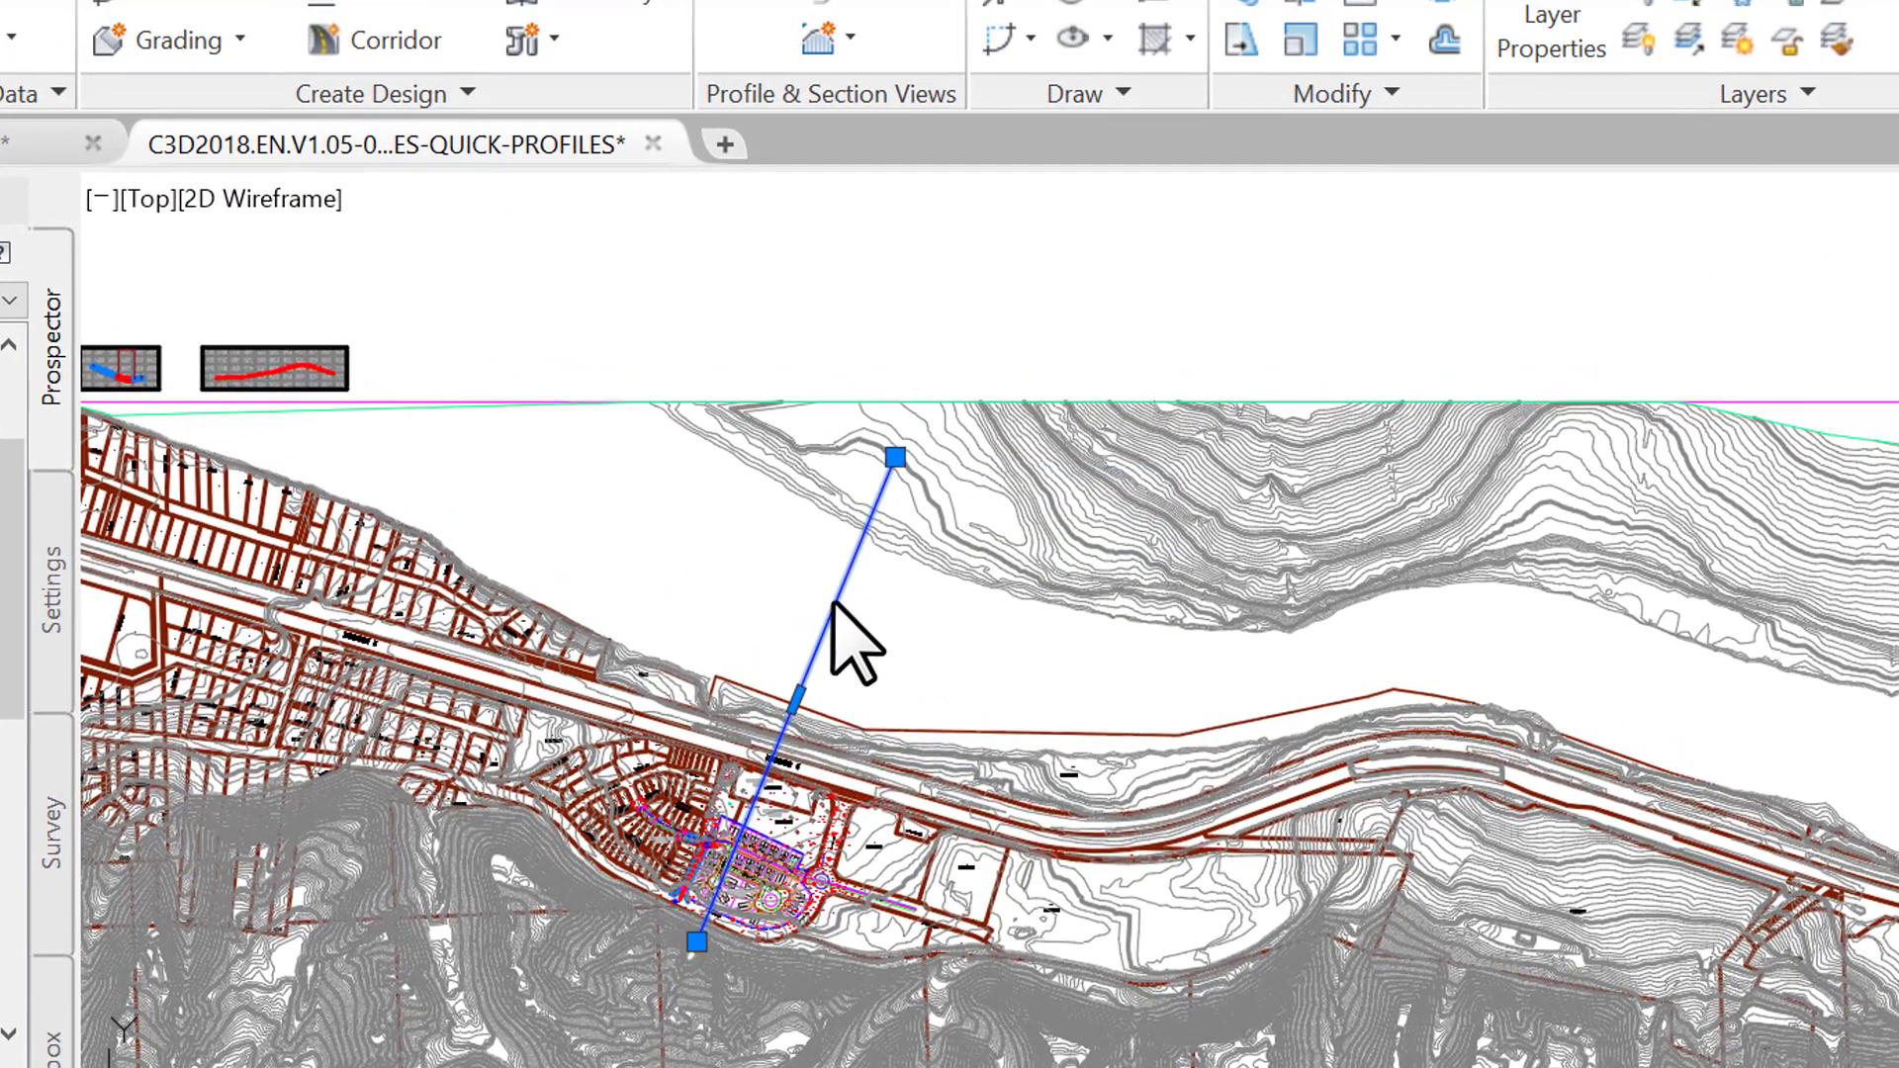
right_click(904, 585)
Start Create Quick Profiles and give EG-STRIP the Stripped Ground Profile style
left_click(1071, 723)
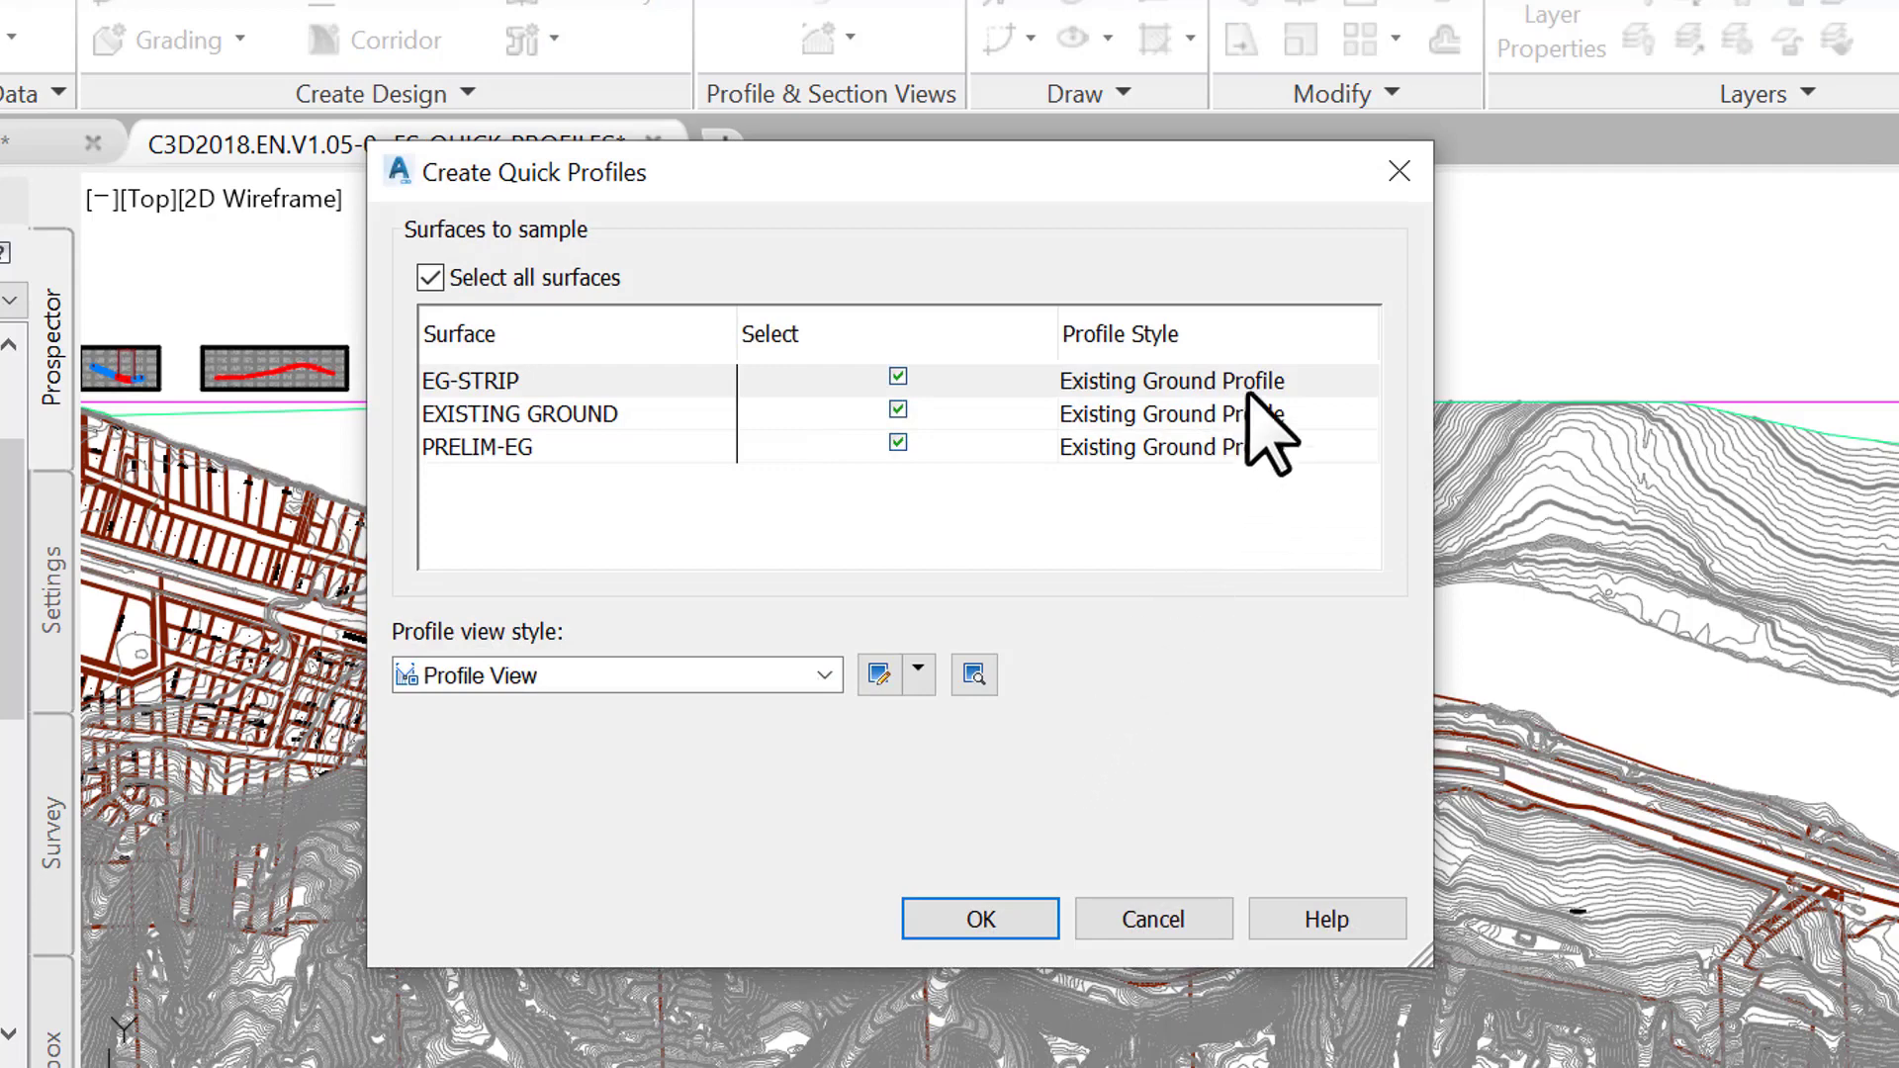
left_click(1247, 389)
left_click(778, 238)
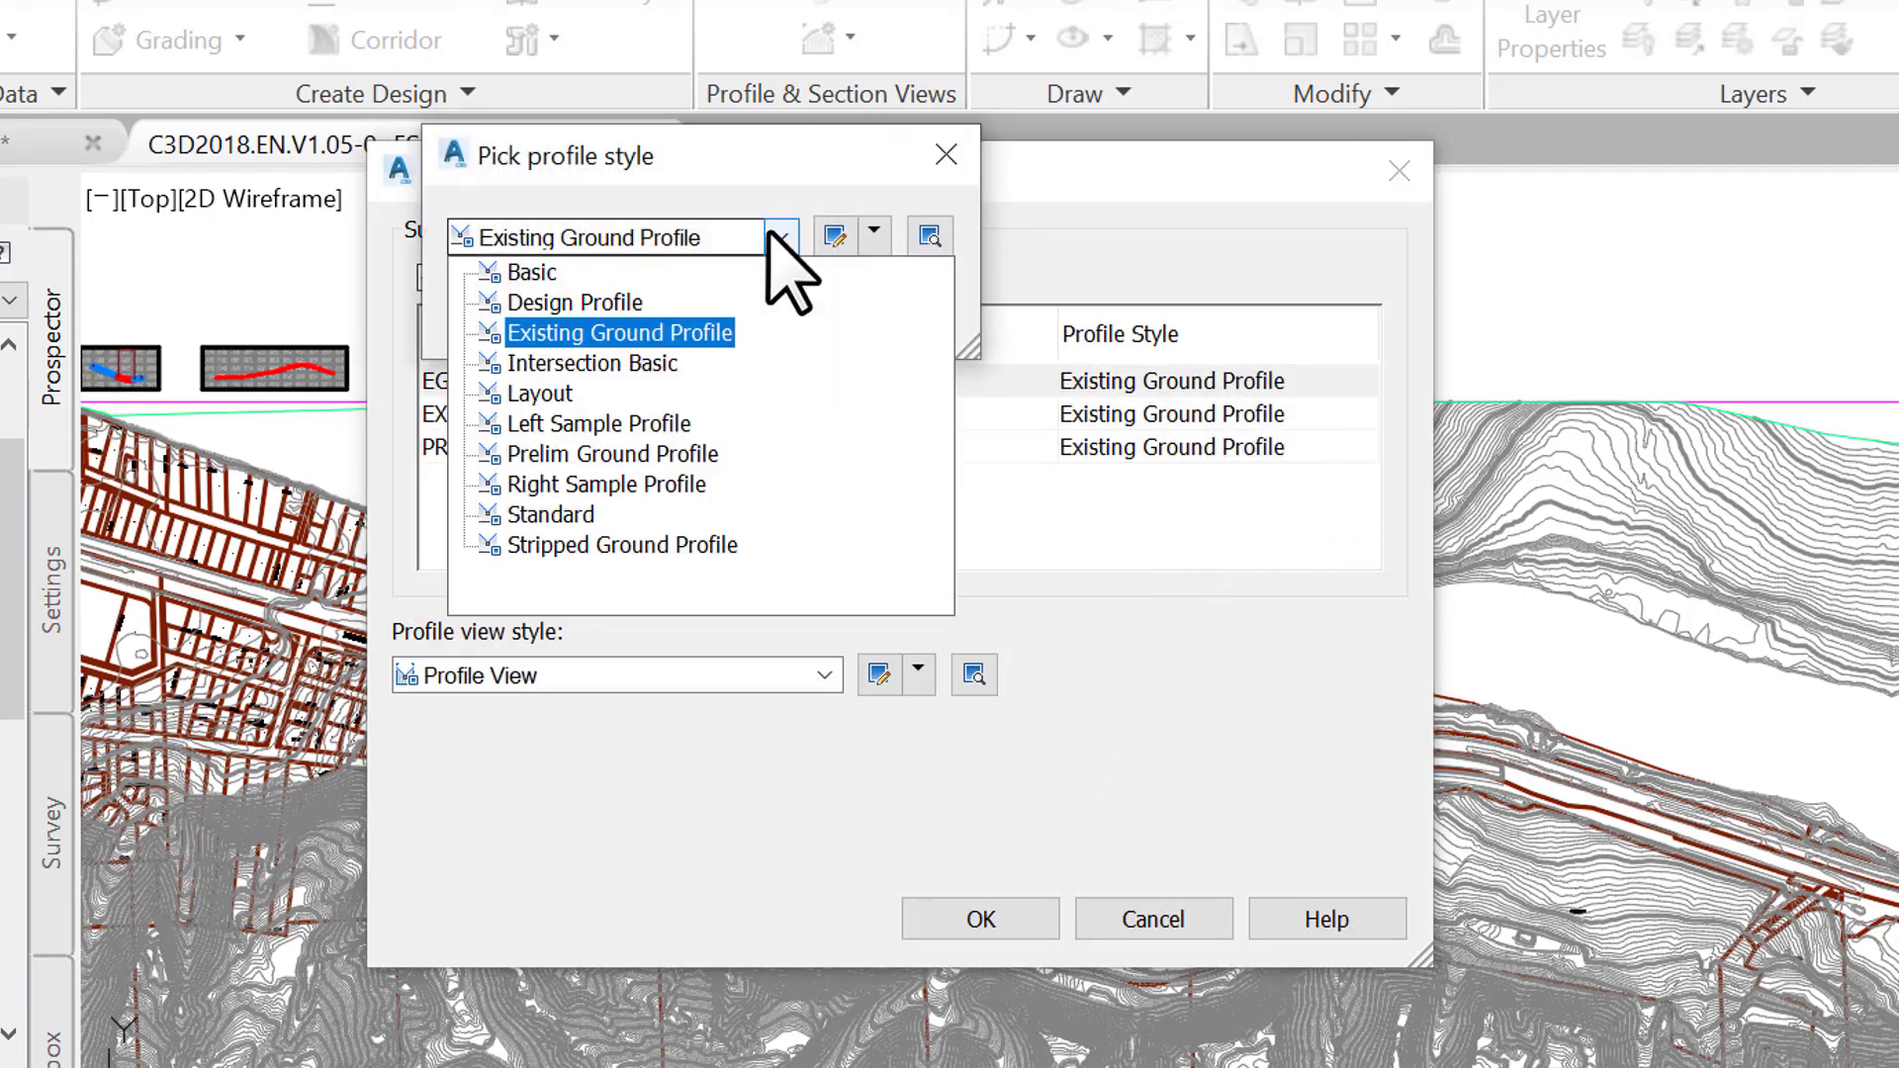
left_click(683, 545)
left_click(534, 314)
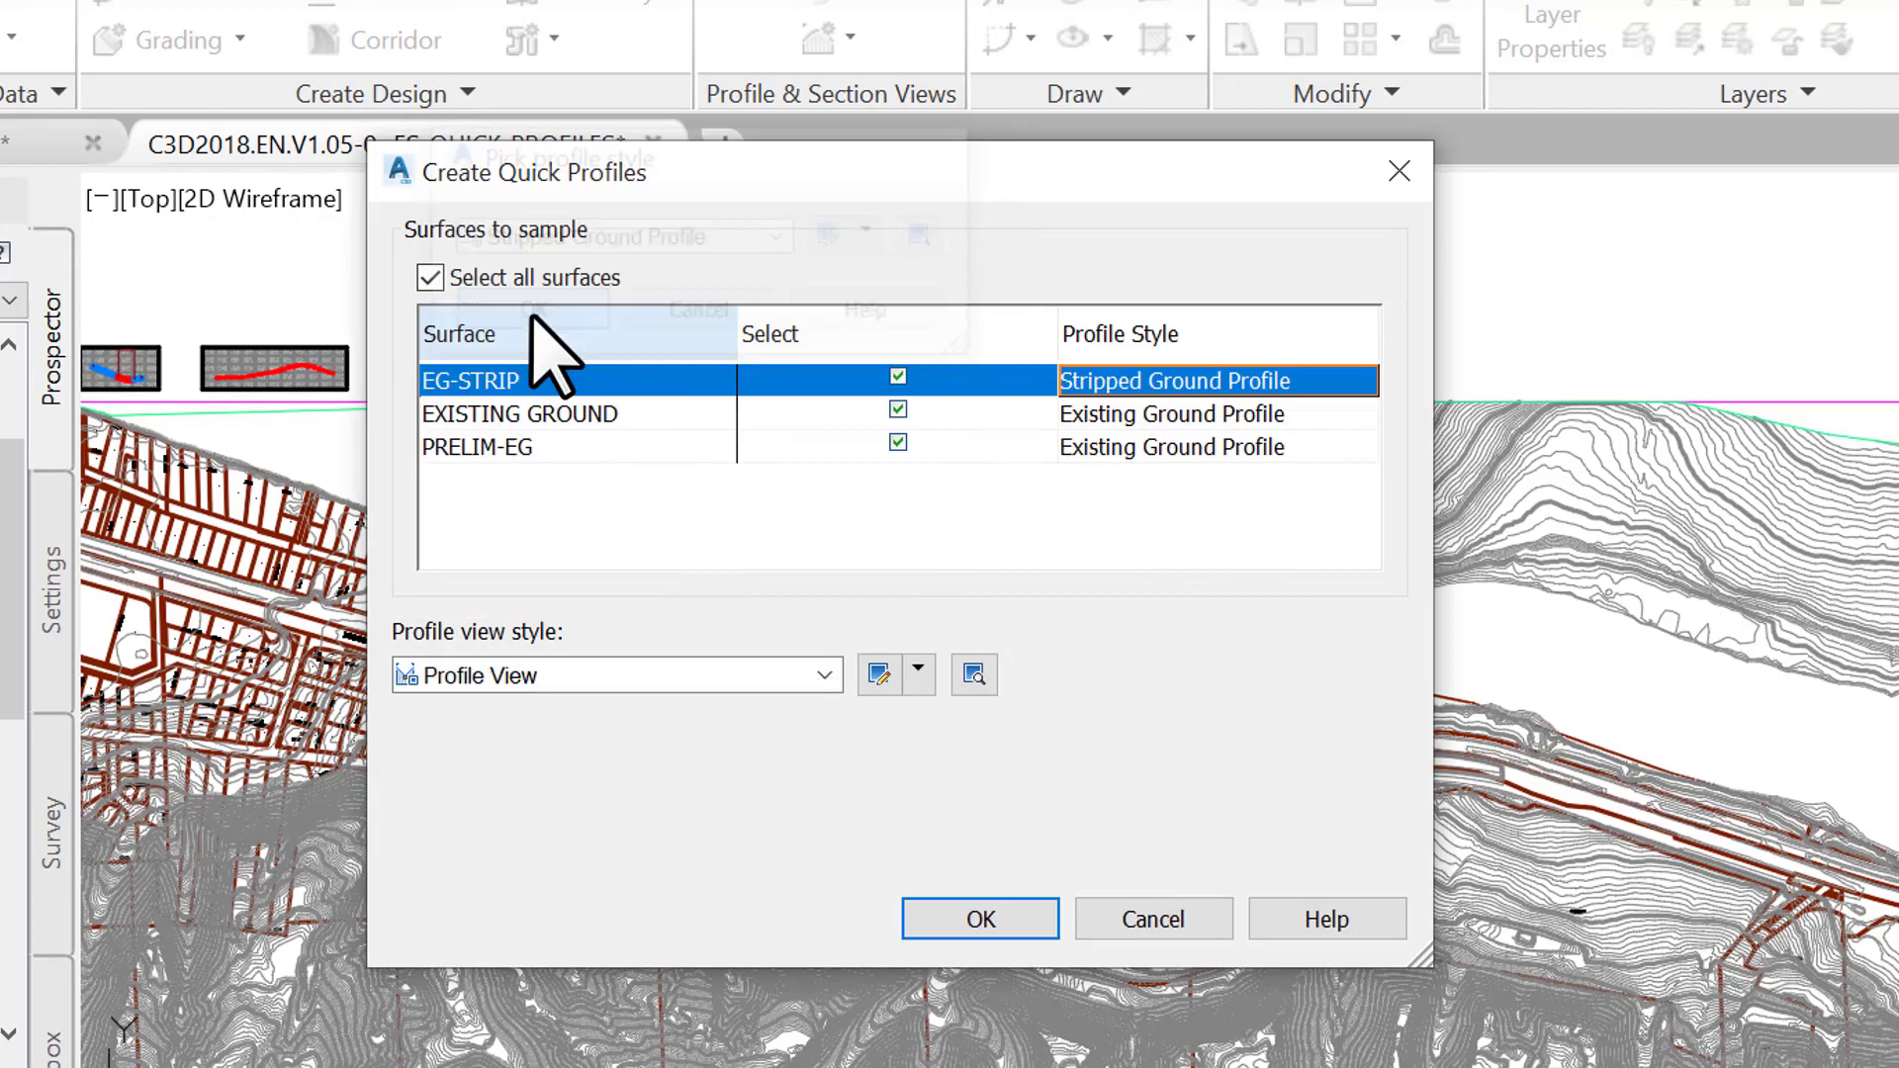
Give PRELIM-EG the Basic style, accept, and place the profile view above the site plan
left_click(1124, 449)
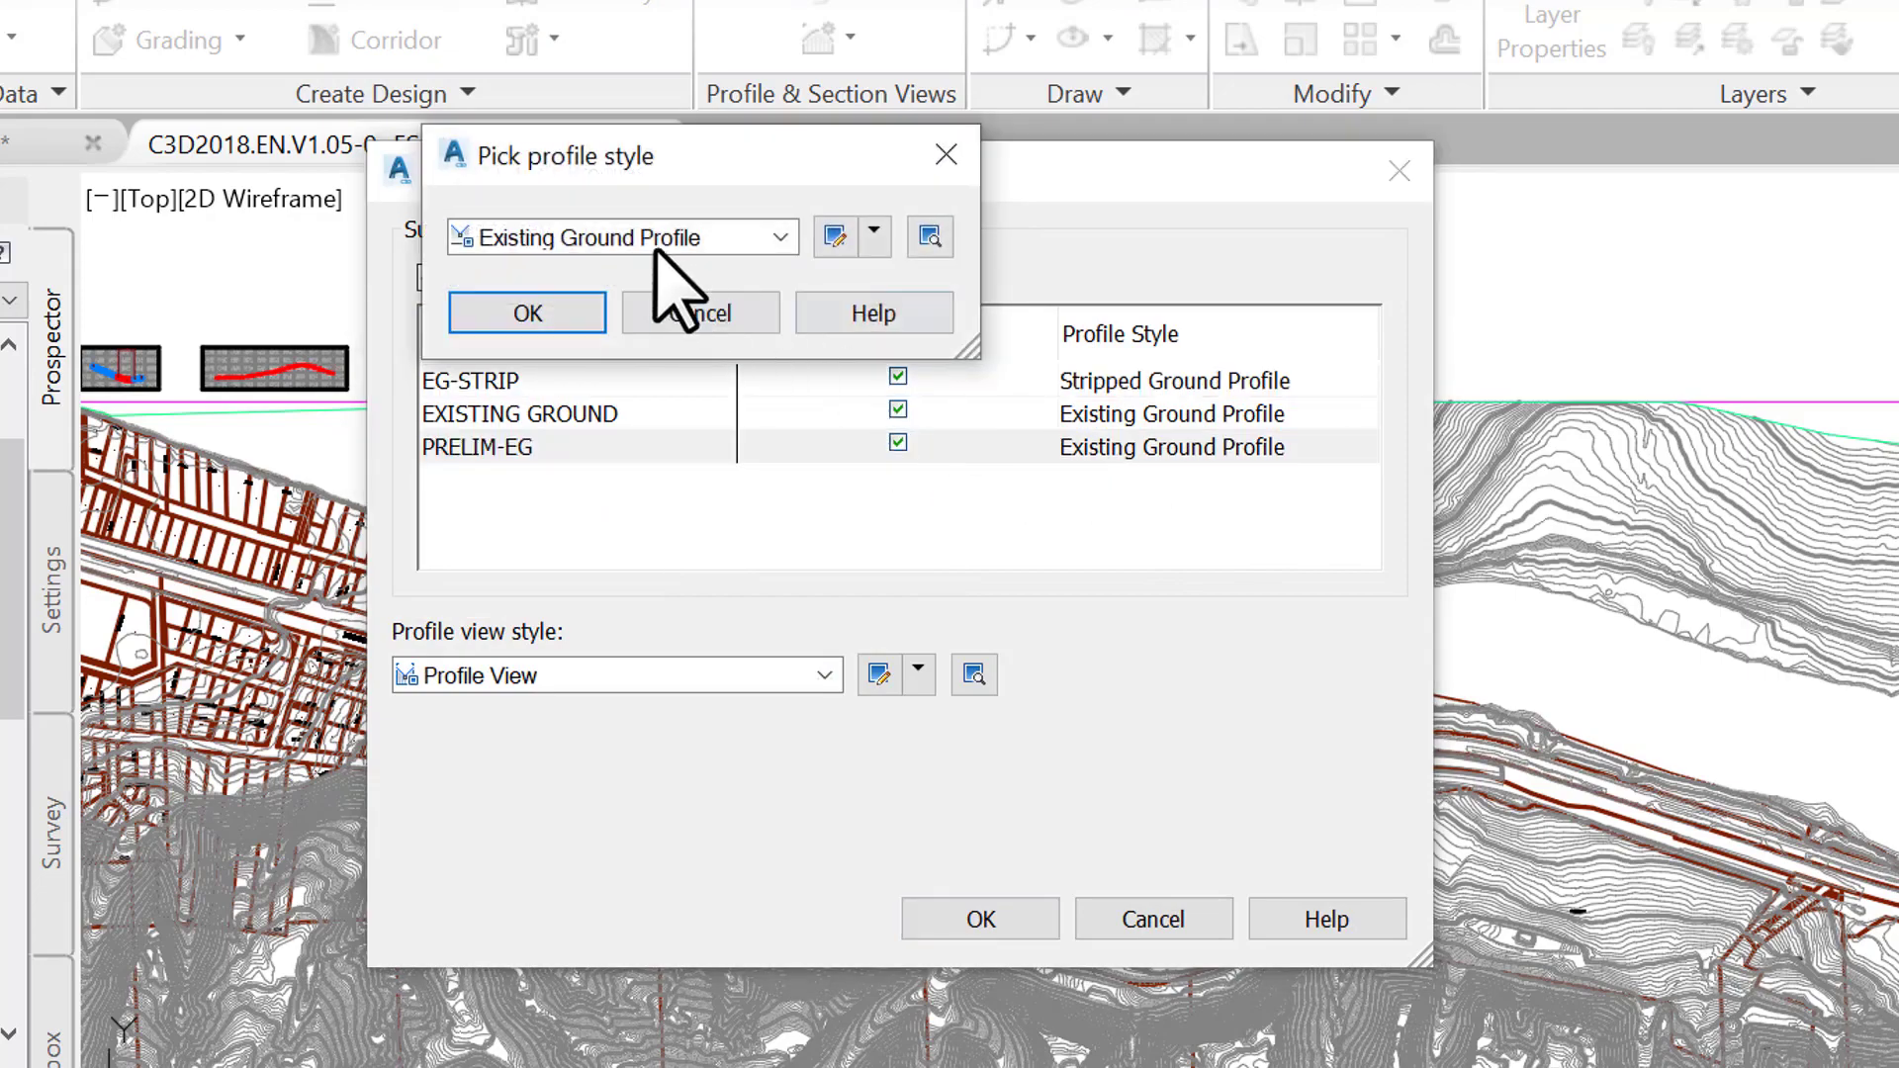
left_click(657, 241)
left_click(534, 273)
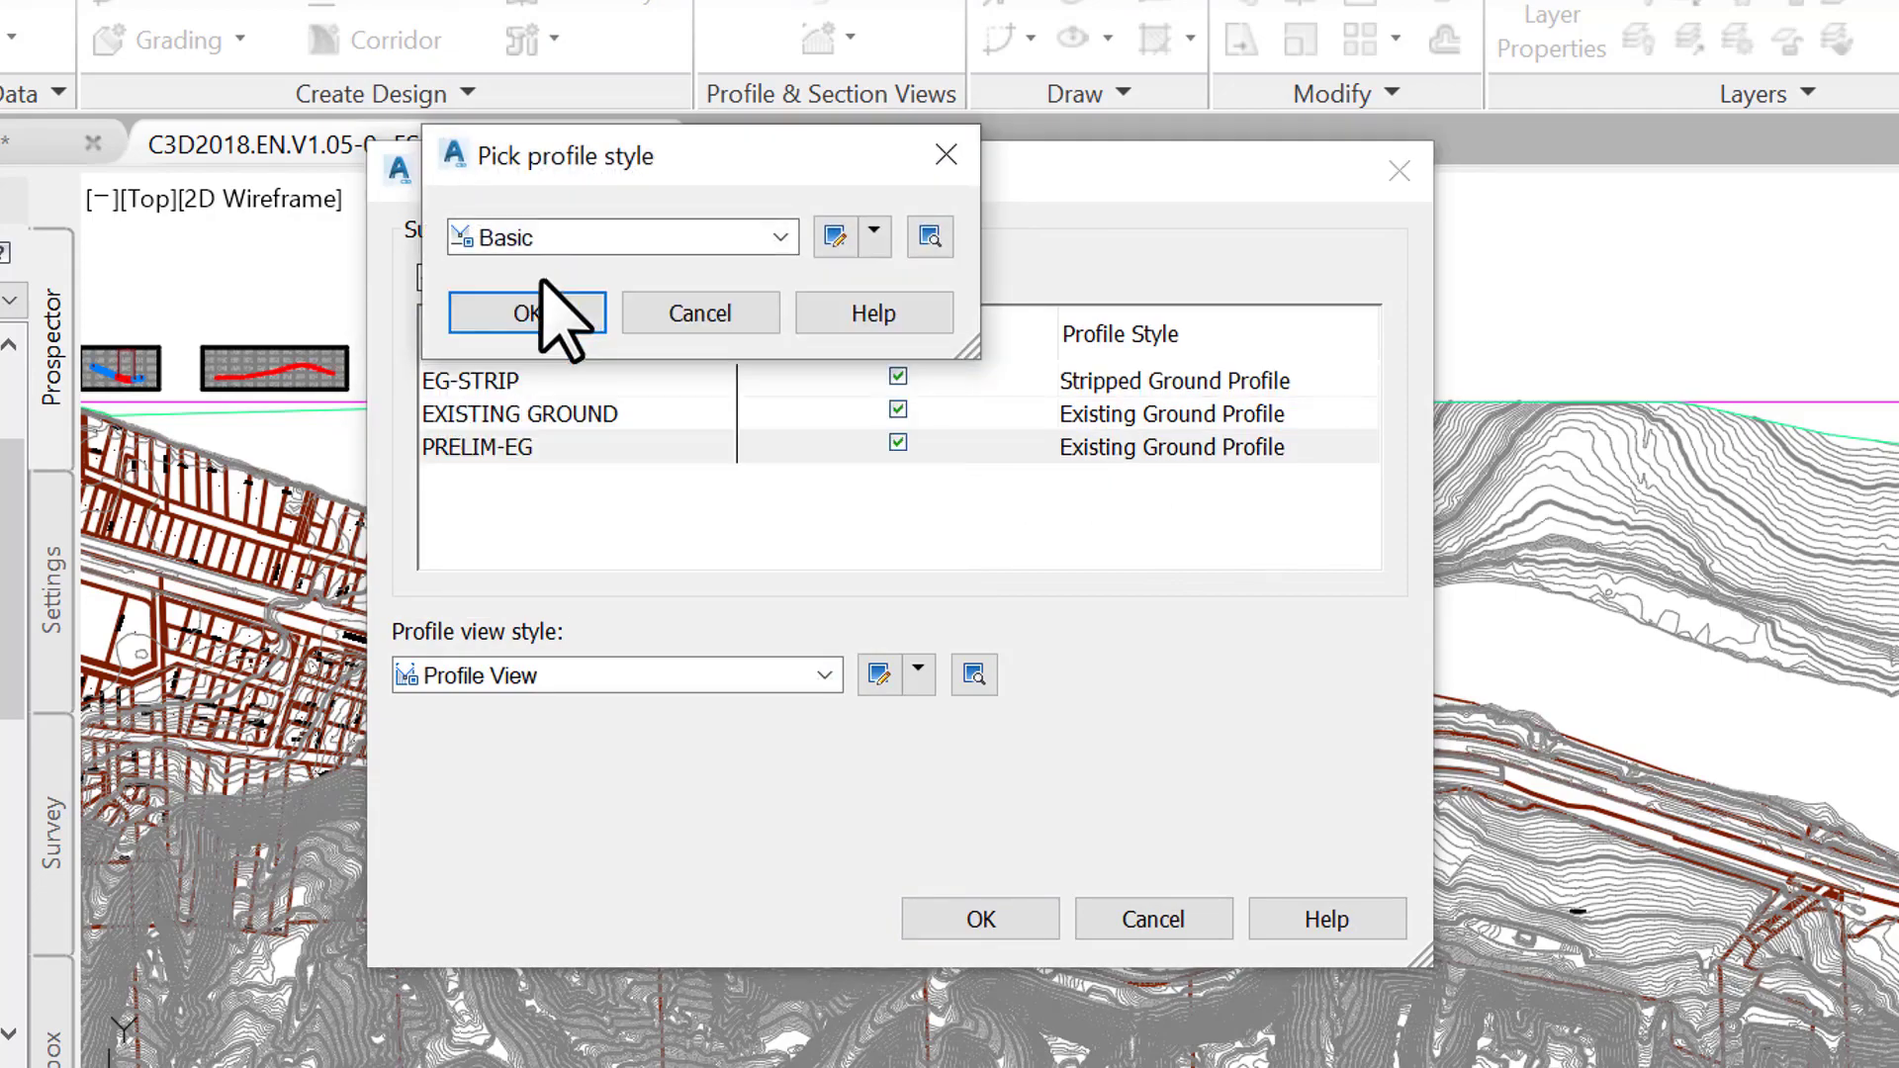
left_click(579, 312)
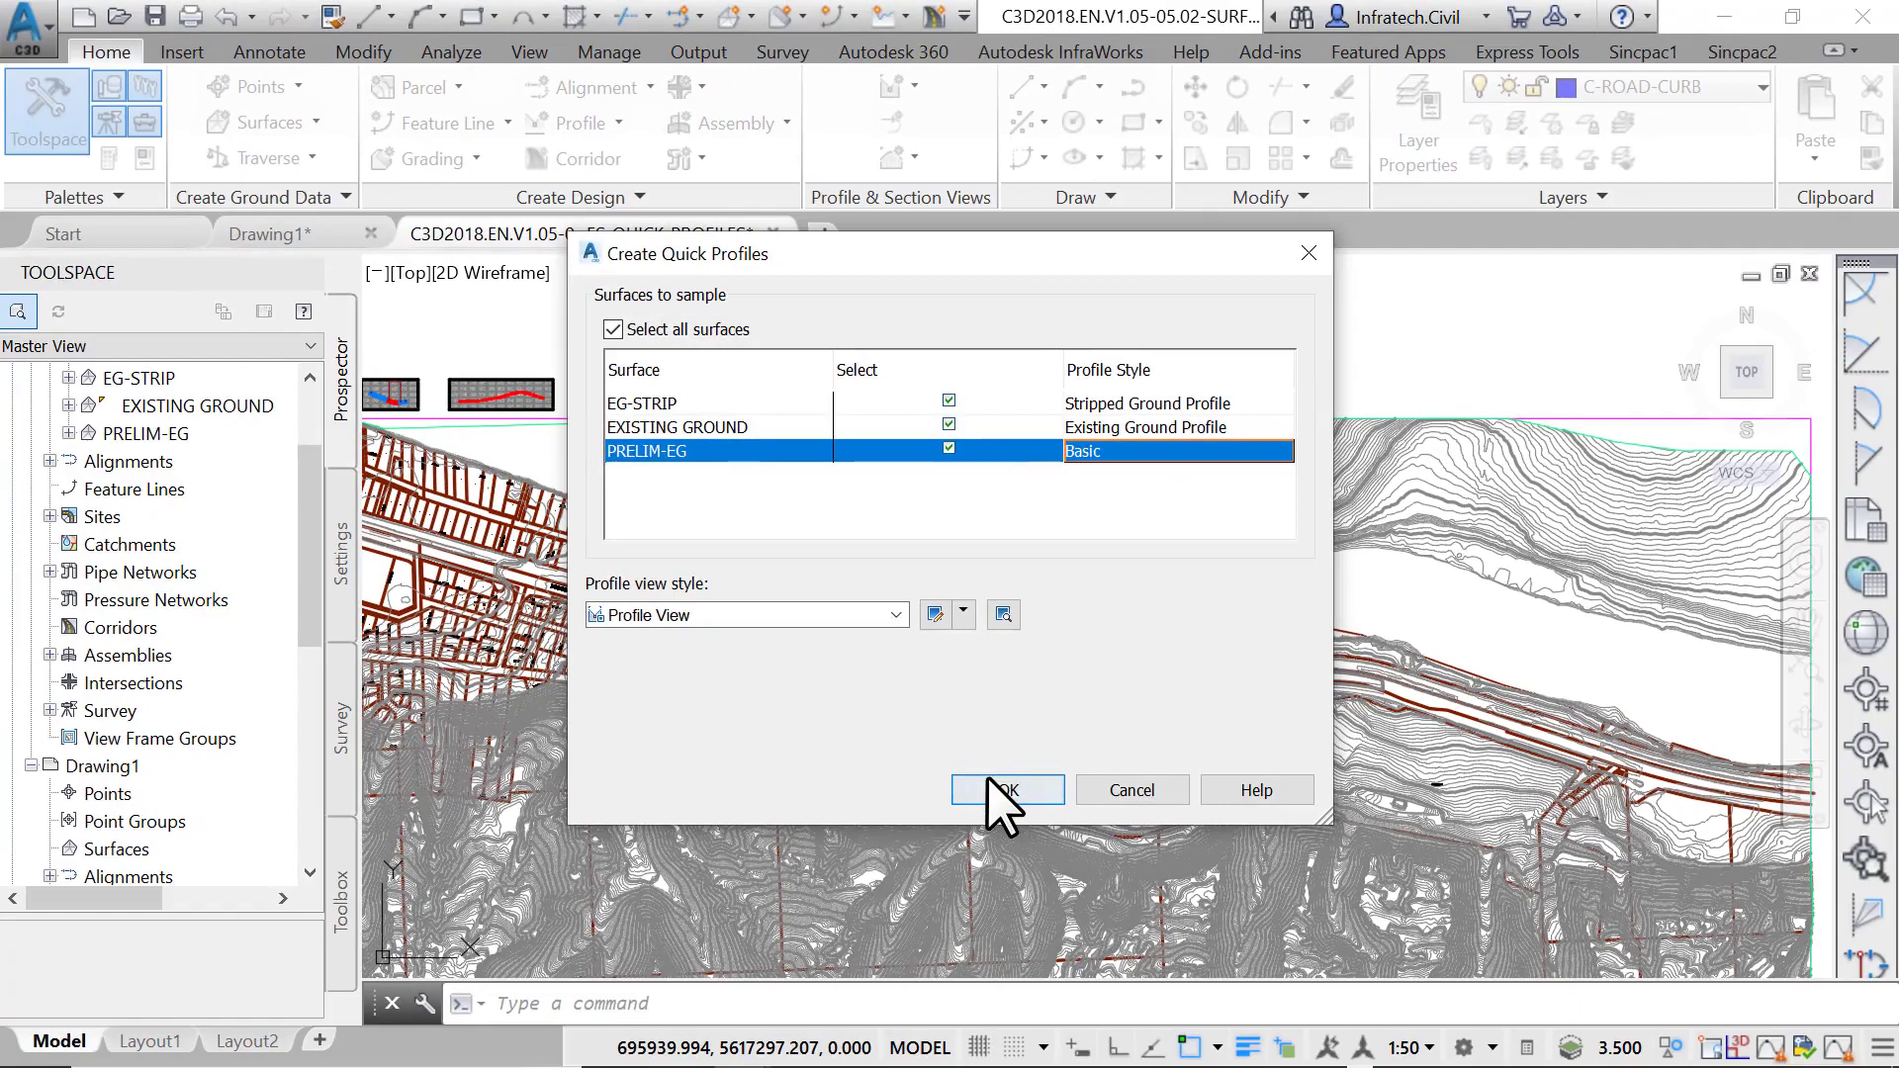
left_click(1006, 798)
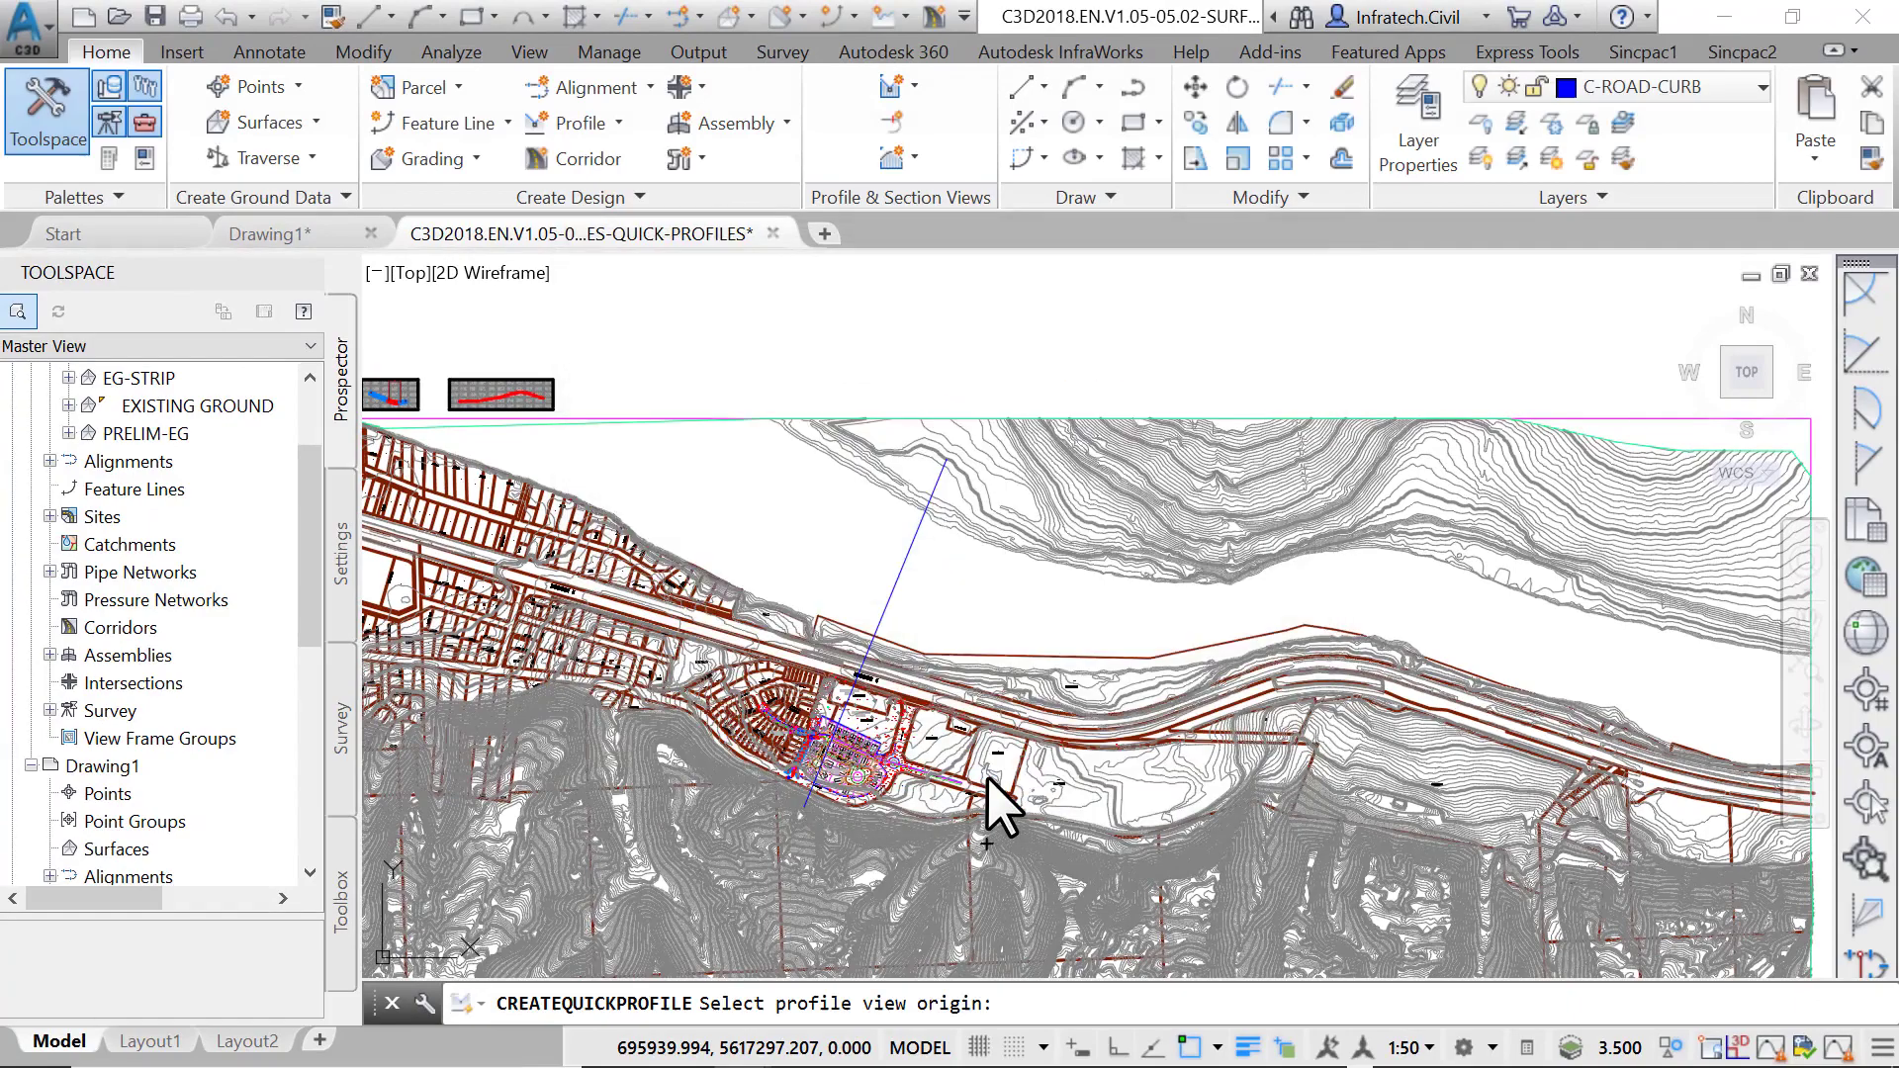
scroll(987, 801, "down", 4)
left_click(1046, 628)
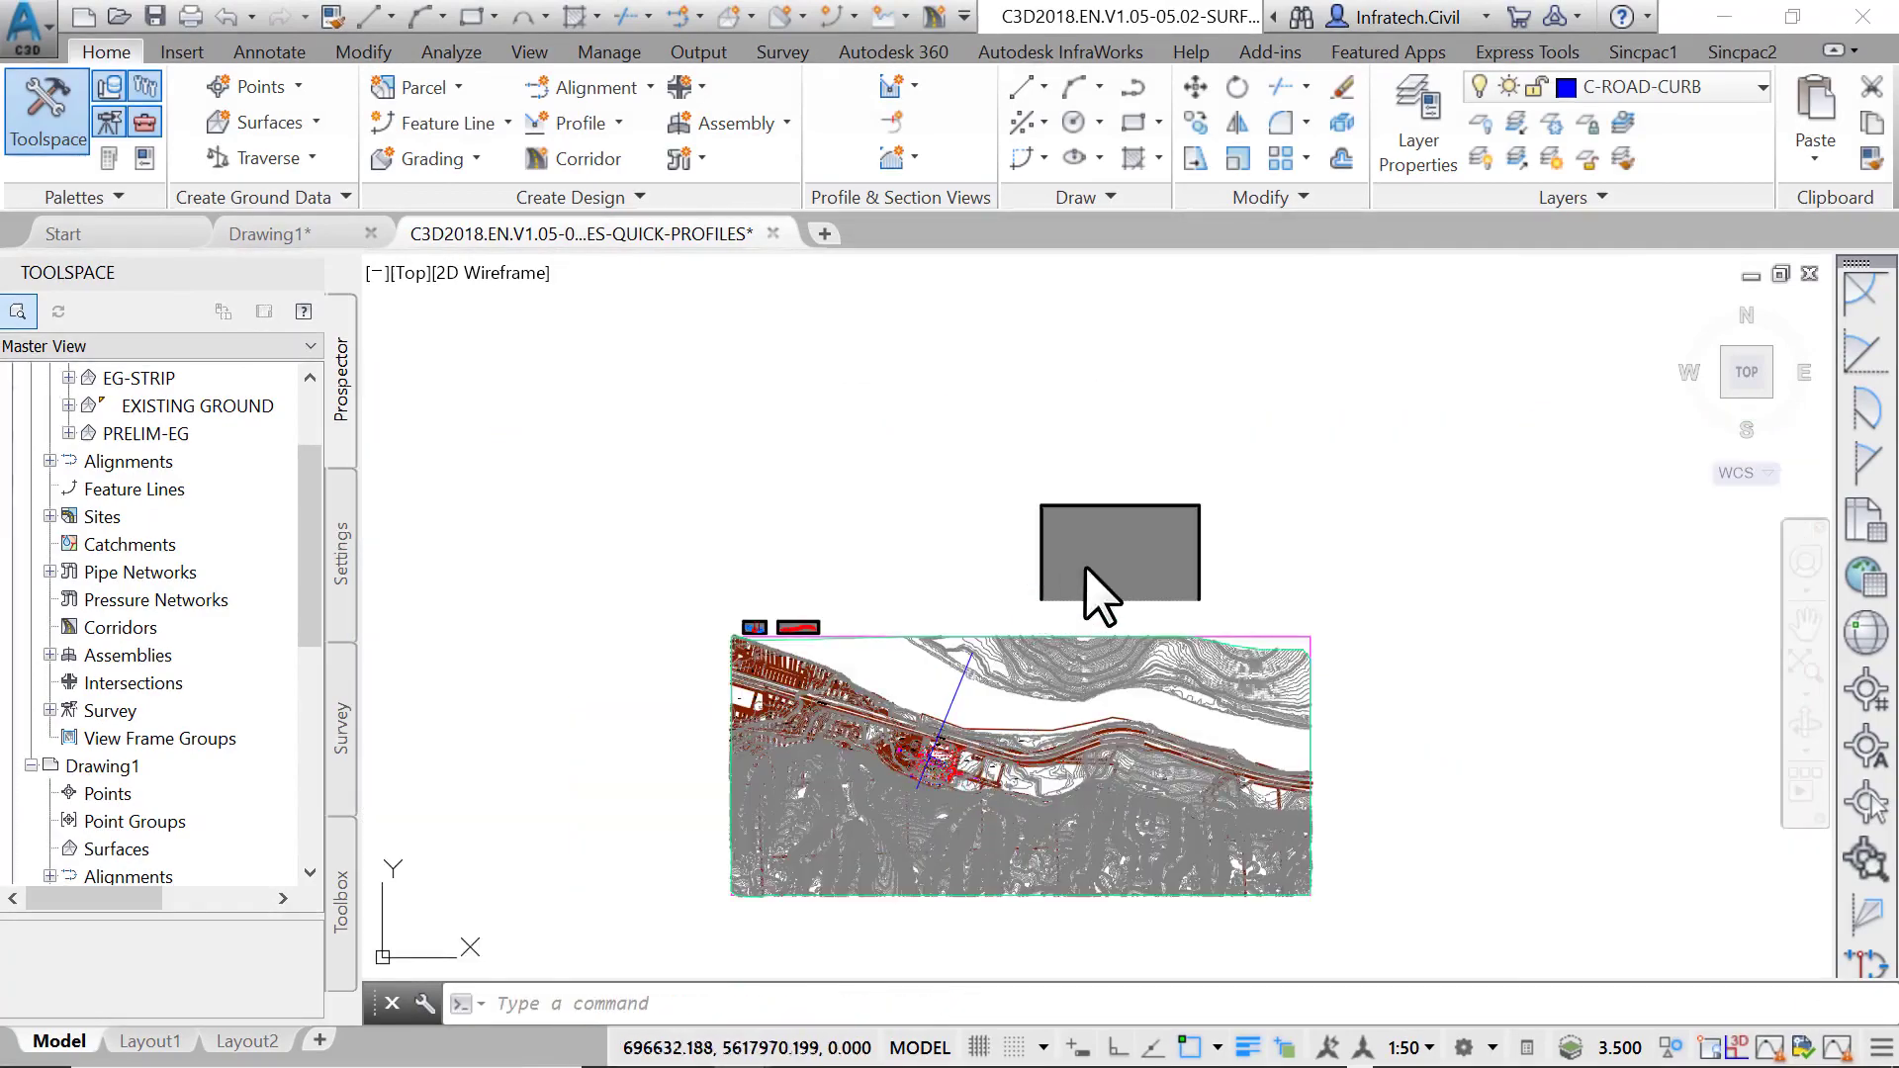
scroll(1113, 587, "up", 5)
scroll(943, 623, "up", 3)
scroll(943, 594, "up", 2)
scroll(1048, 581, "up", 2)
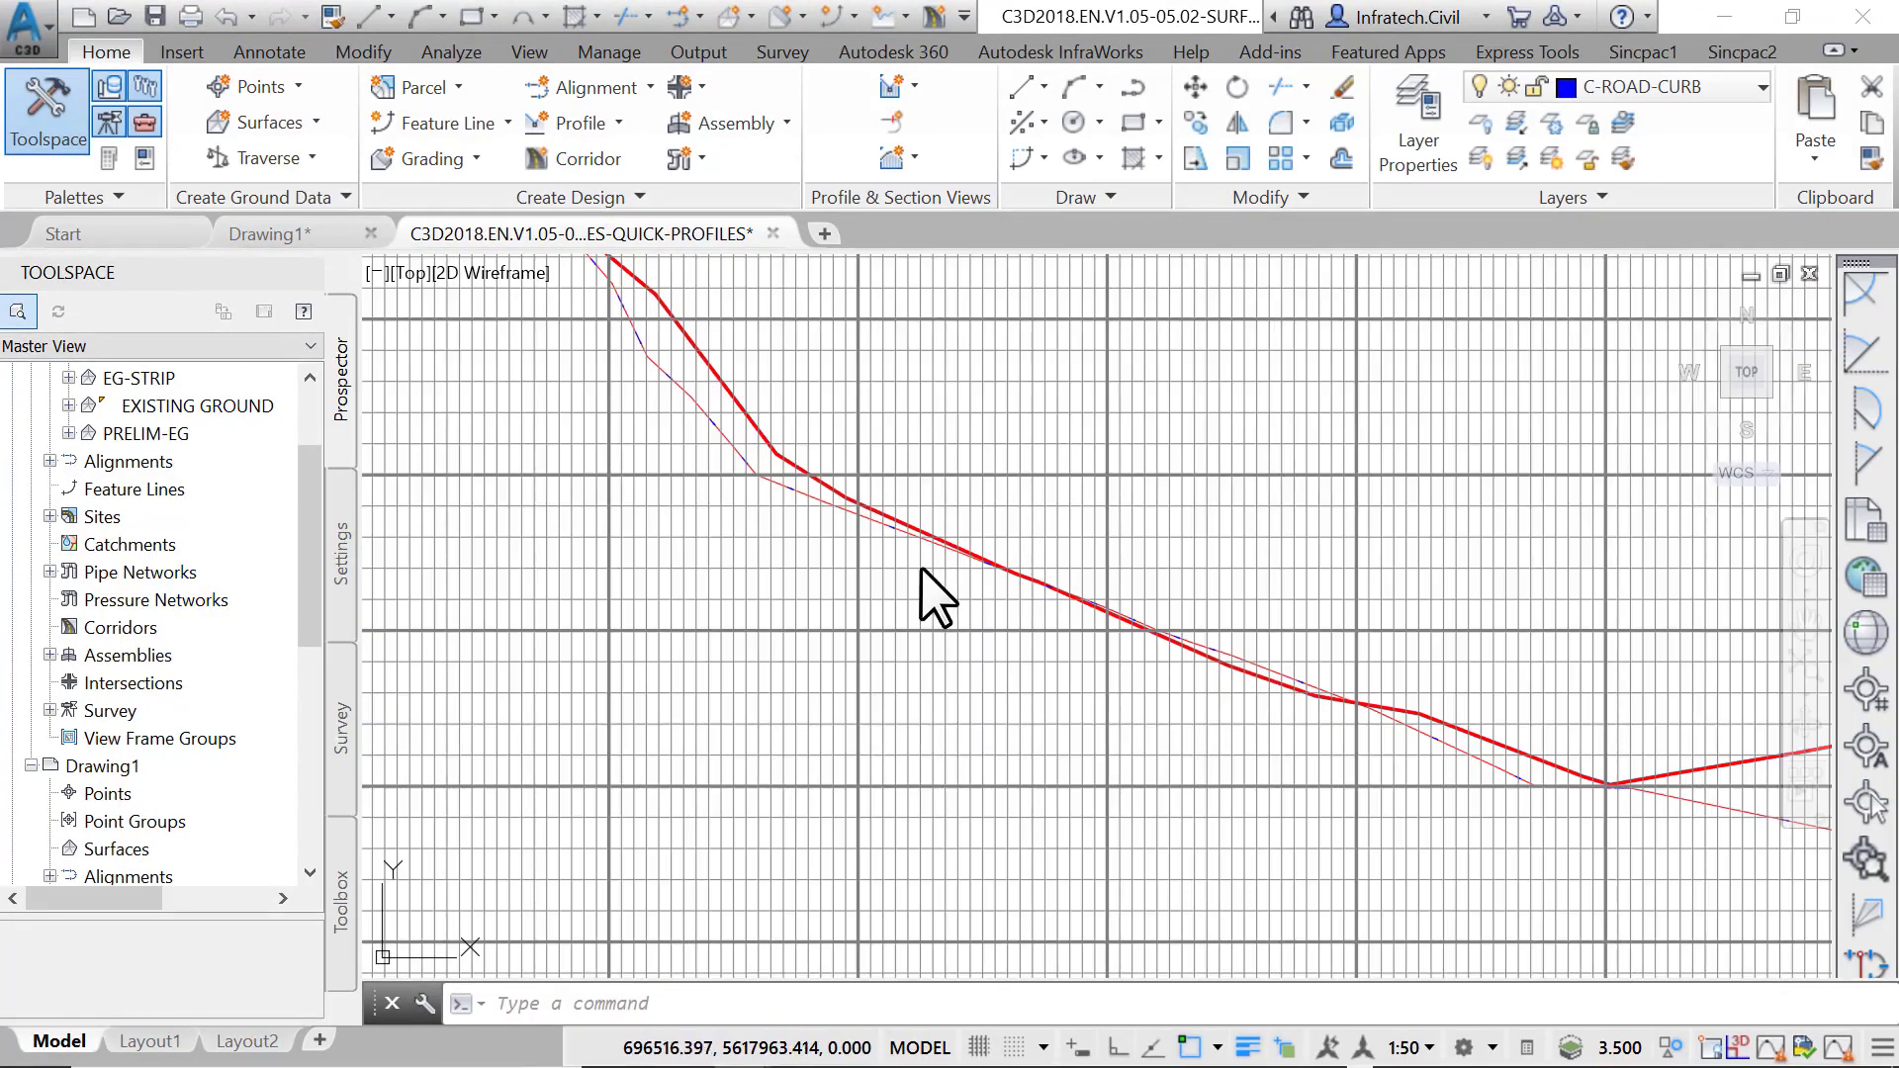
scroll(929, 594, "up", 2)
Pan along the profile view to inspect the low point, rising section and steep drop
middle_click_drag(1335, 669, 594, 445)
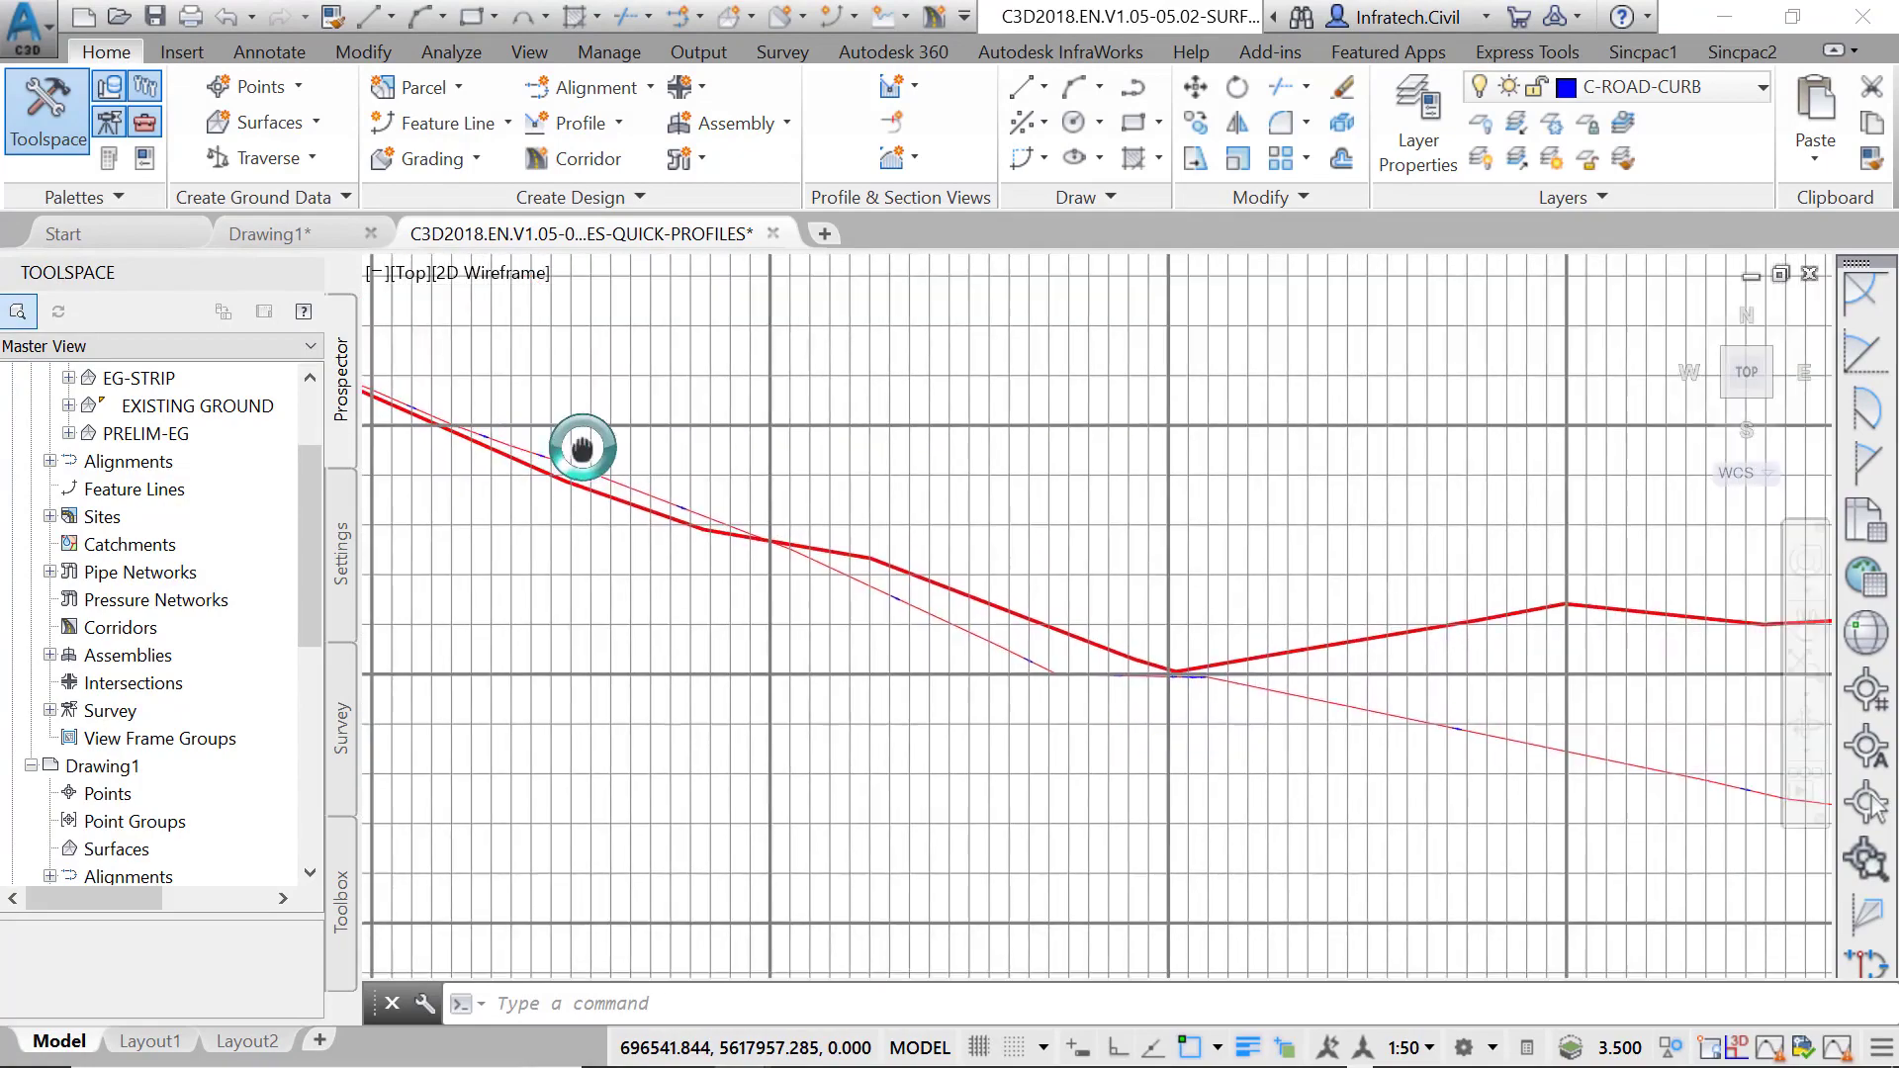
scroll(742, 529, "down", 2)
mouse_move(1447, 704)
middle_mouse_down()
mouse_move(899, 550)
mouse_move(791, 559)
middle_mouse_up()
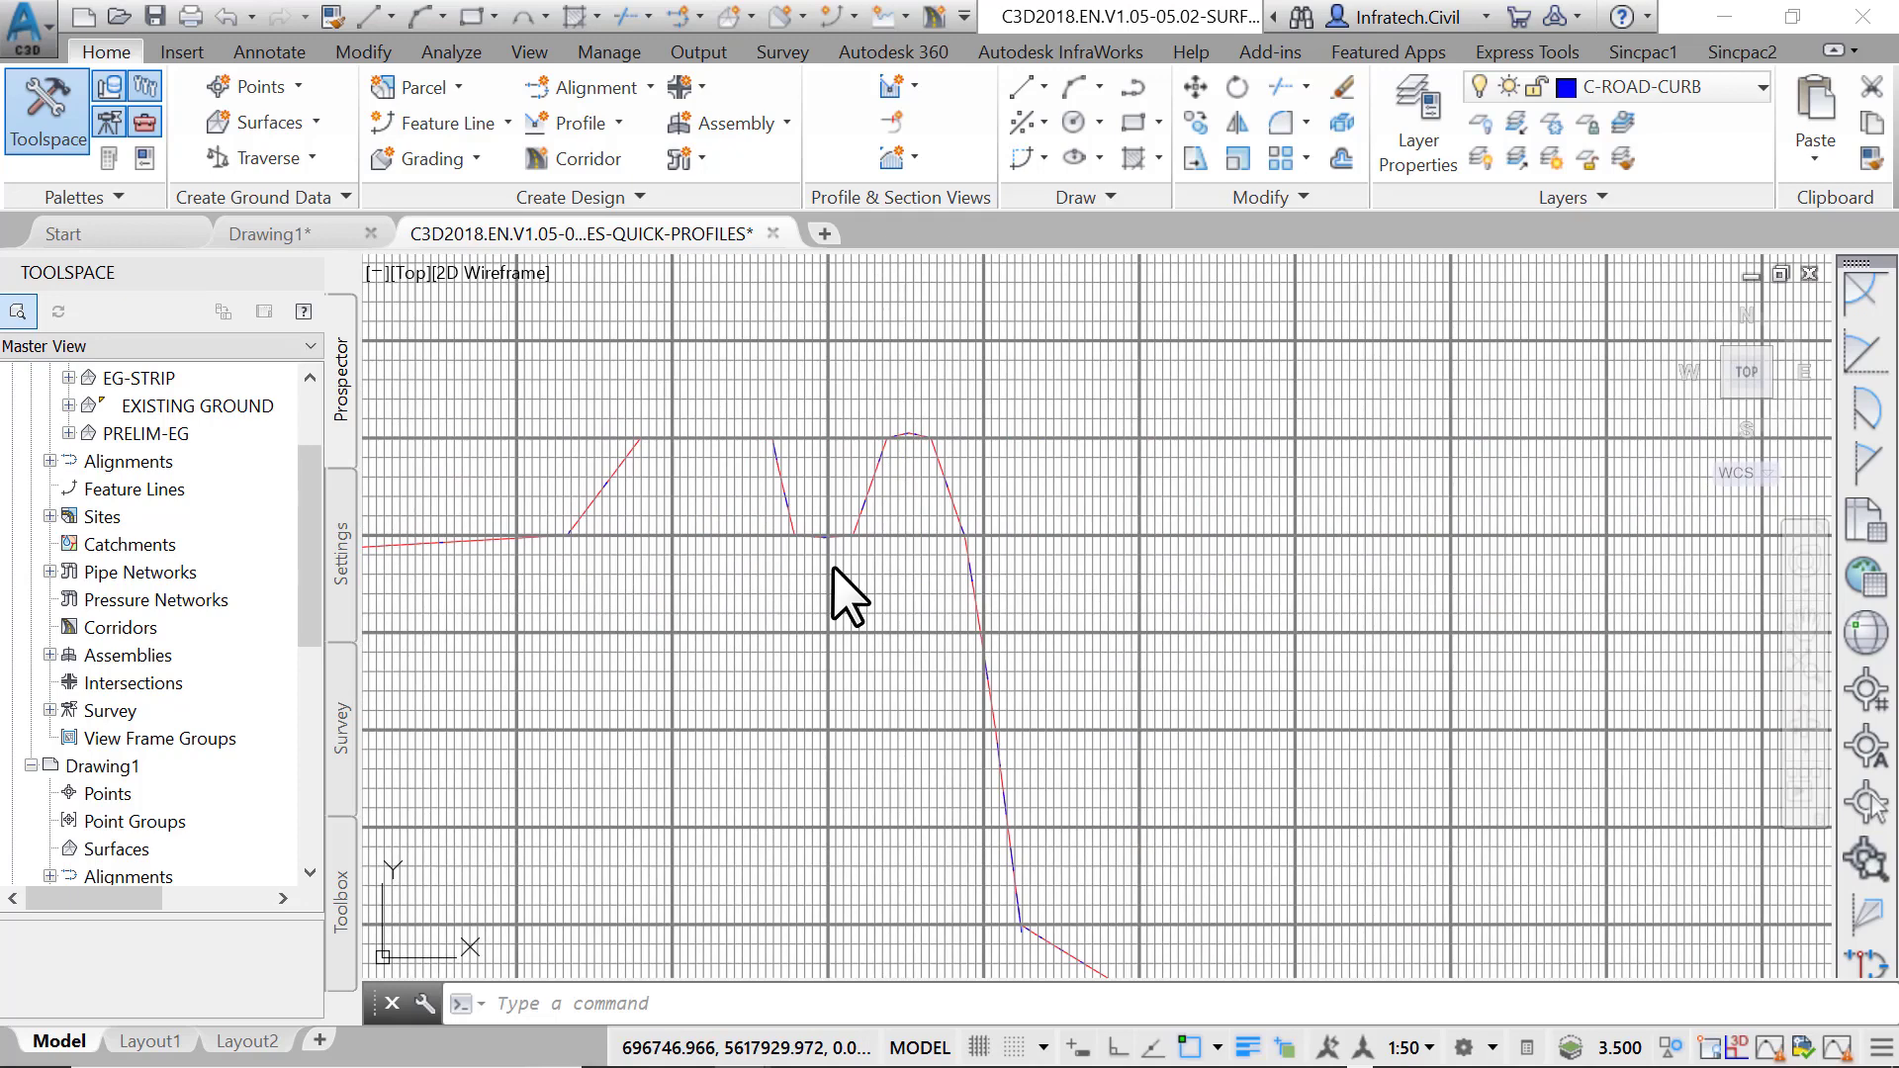
scroll(833, 565, "down", 1)
scroll(1217, 785, "down", 1)
mouse_move(1216, 786)
middle_mouse_down()
mouse_move(817, 391)
mouse_move(689, 421)
mouse_move(1238, 692)
mouse_move(806, 594)
mouse_move(1654, 721)
mouse_move(1166, 565)
middle_mouse_up()
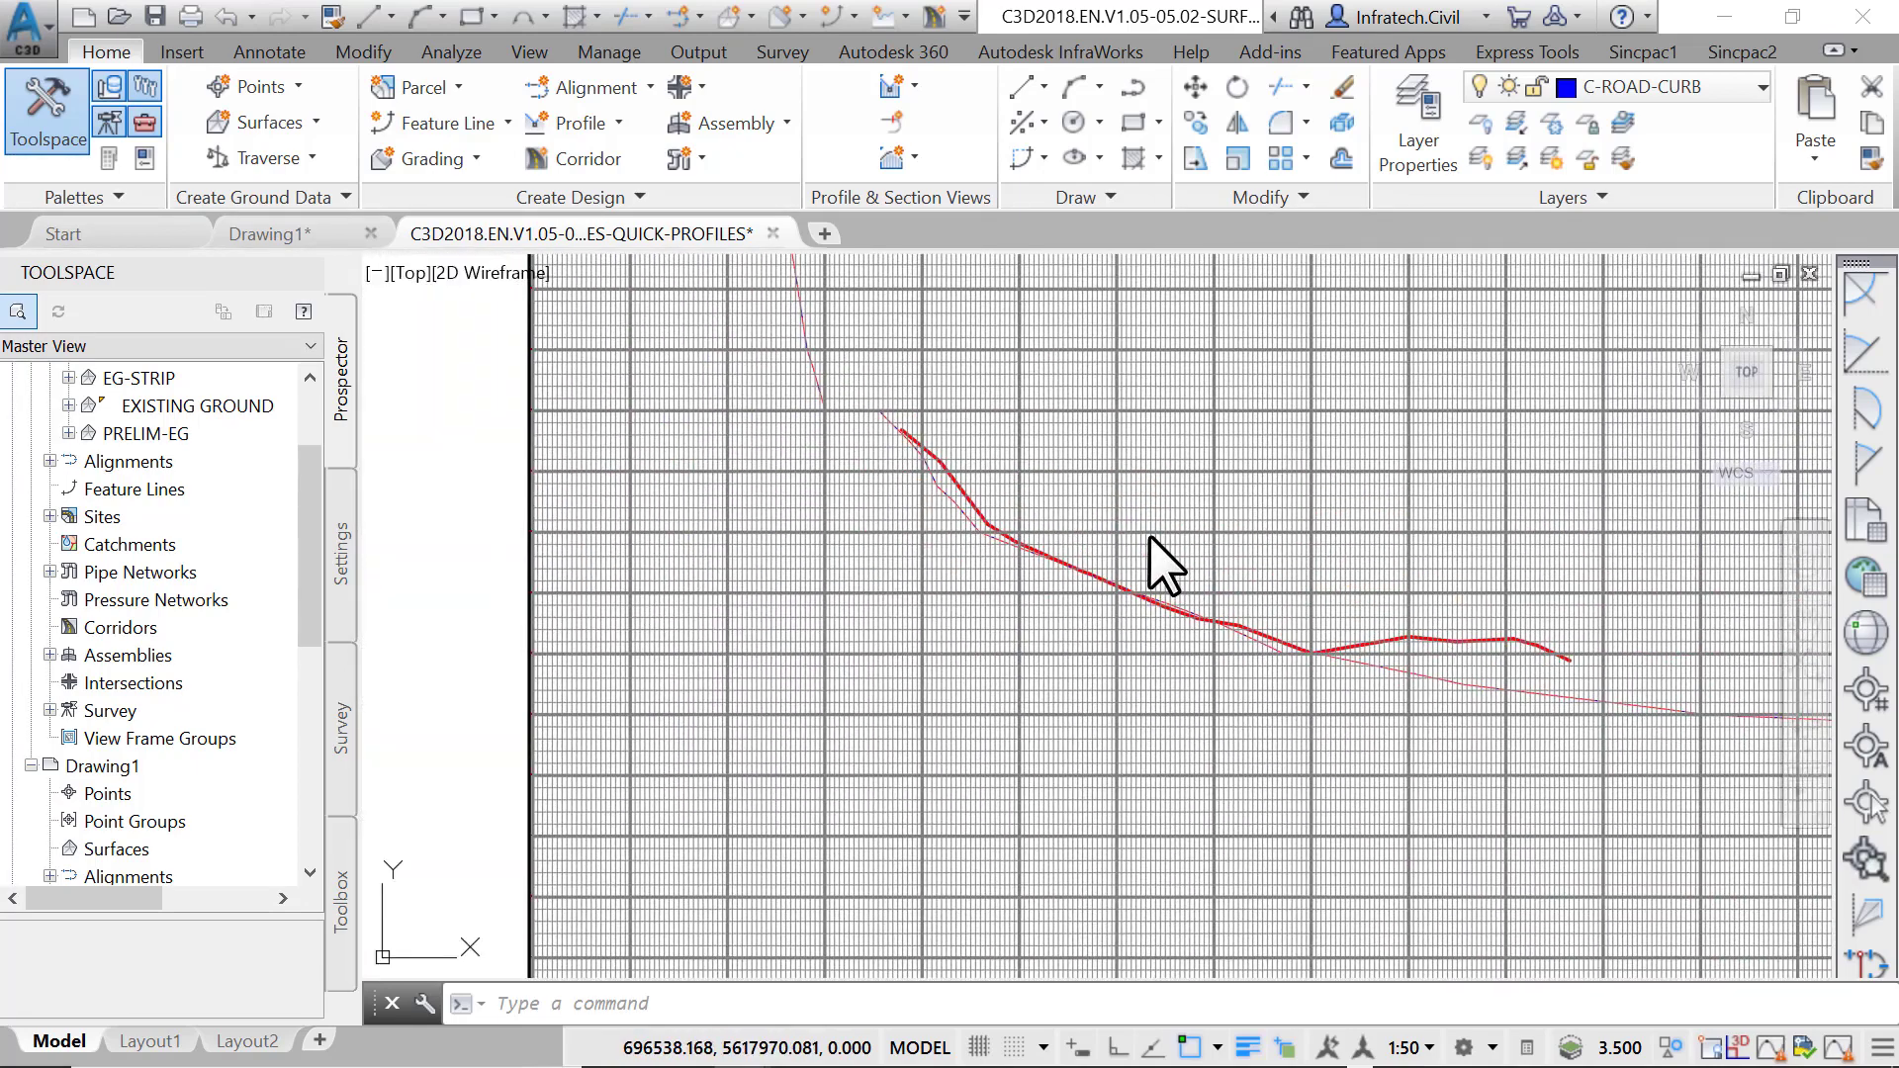
scroll(1165, 565, "up", 2)
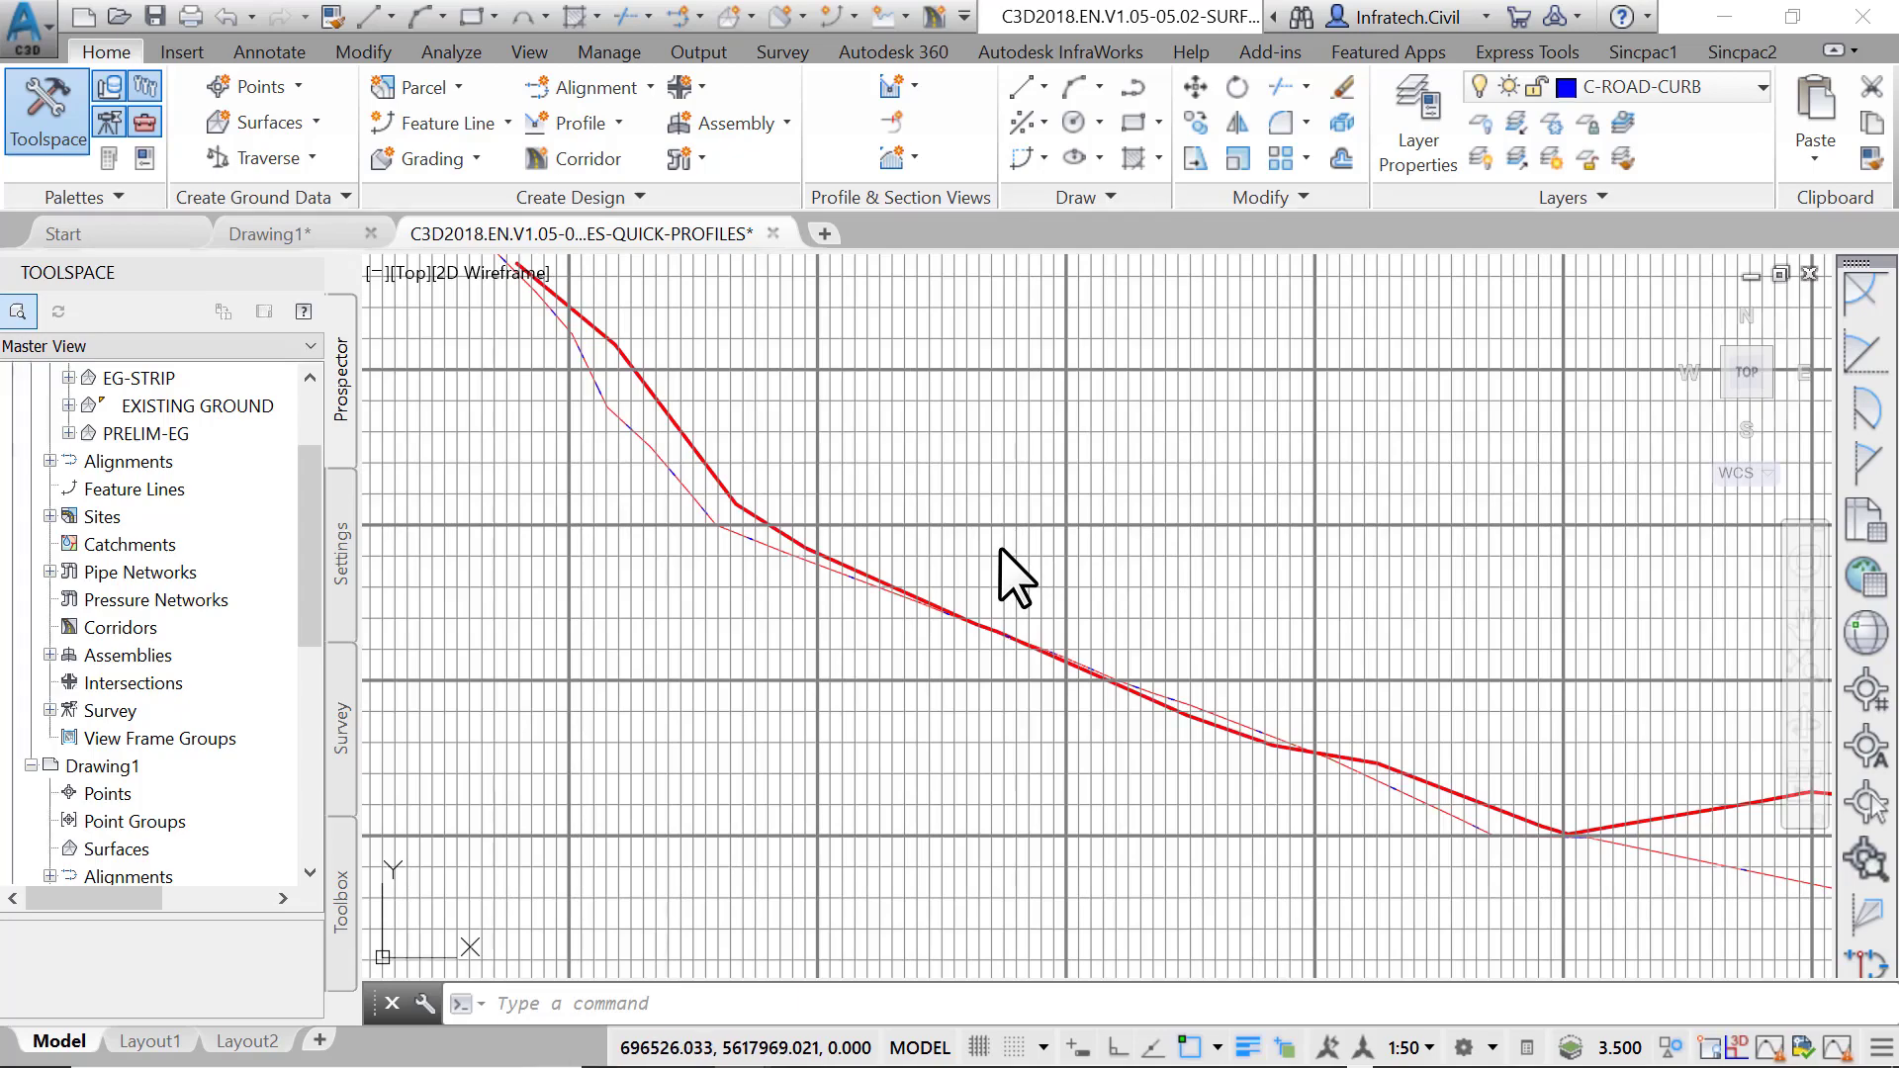
scroll(999, 572, "down", 2)
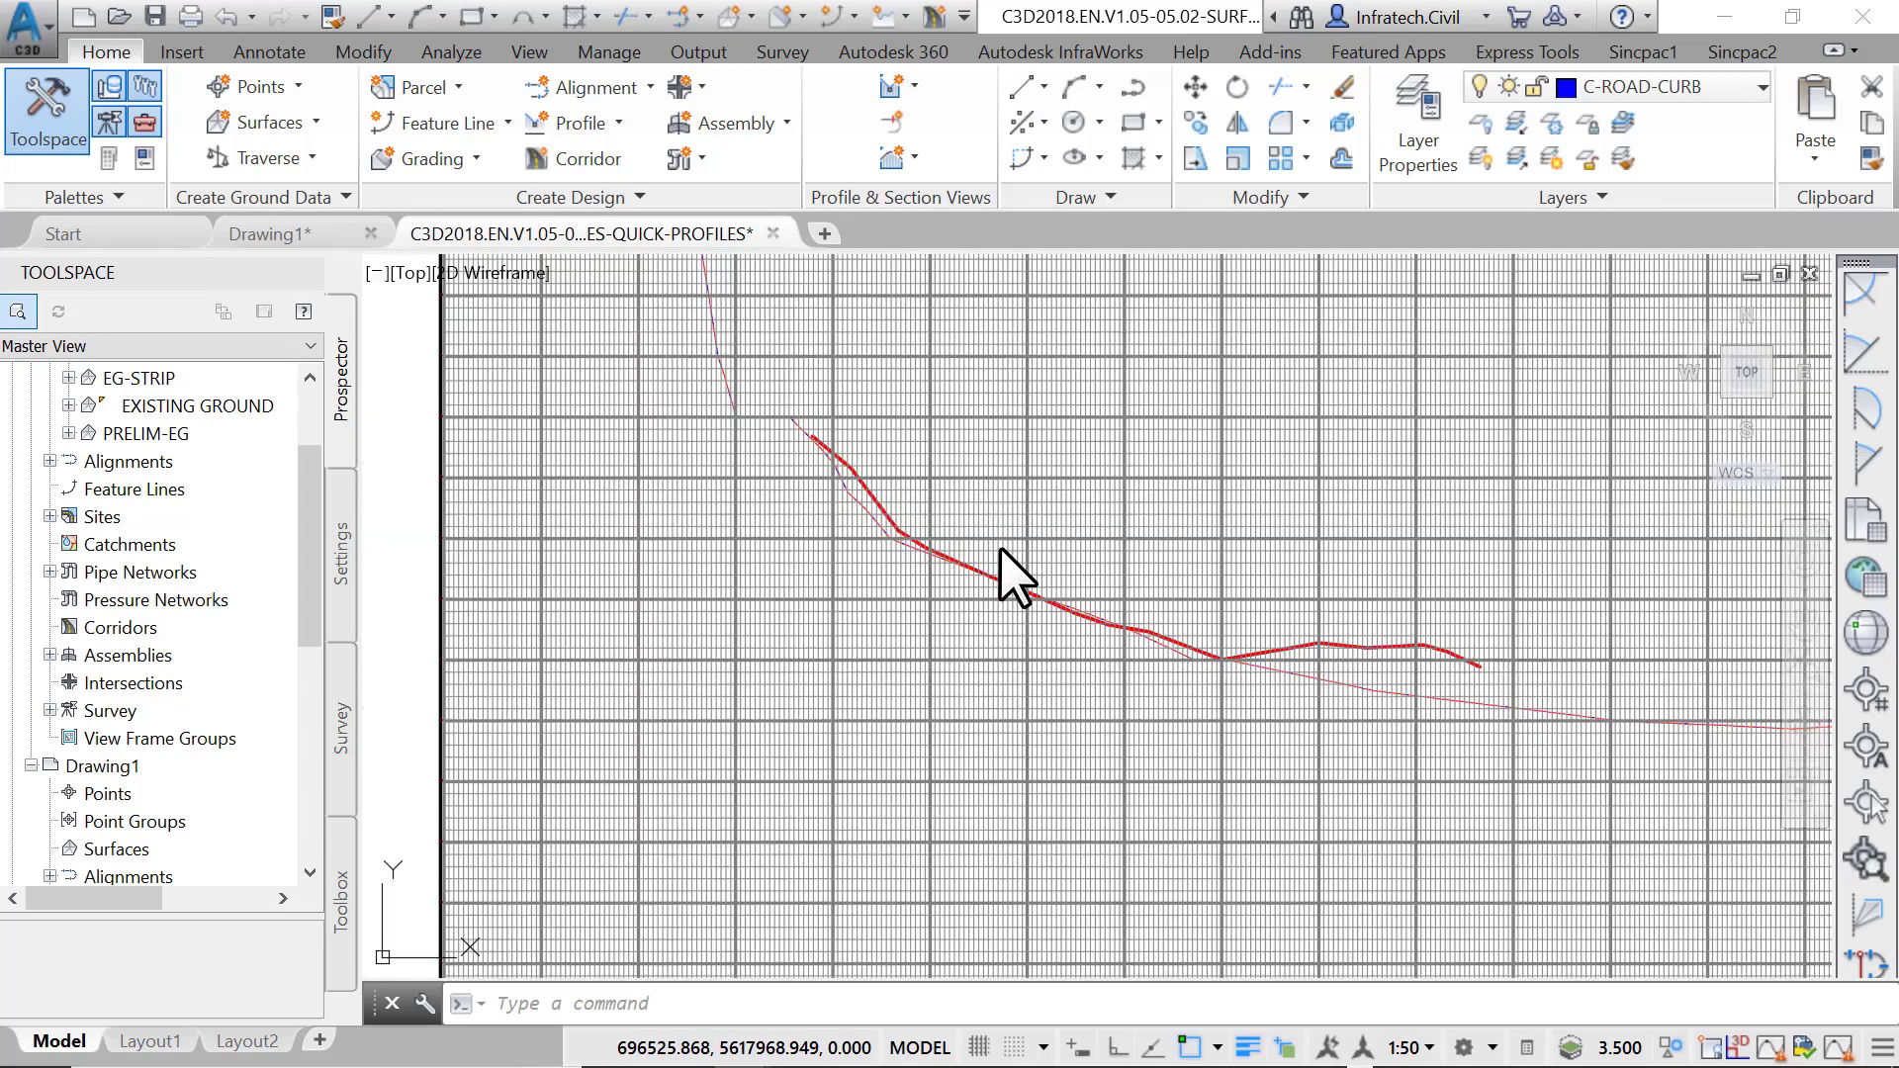
scroll(1039, 587, "down", 1)
middle_click_drag(1149, 607, 716, 512)
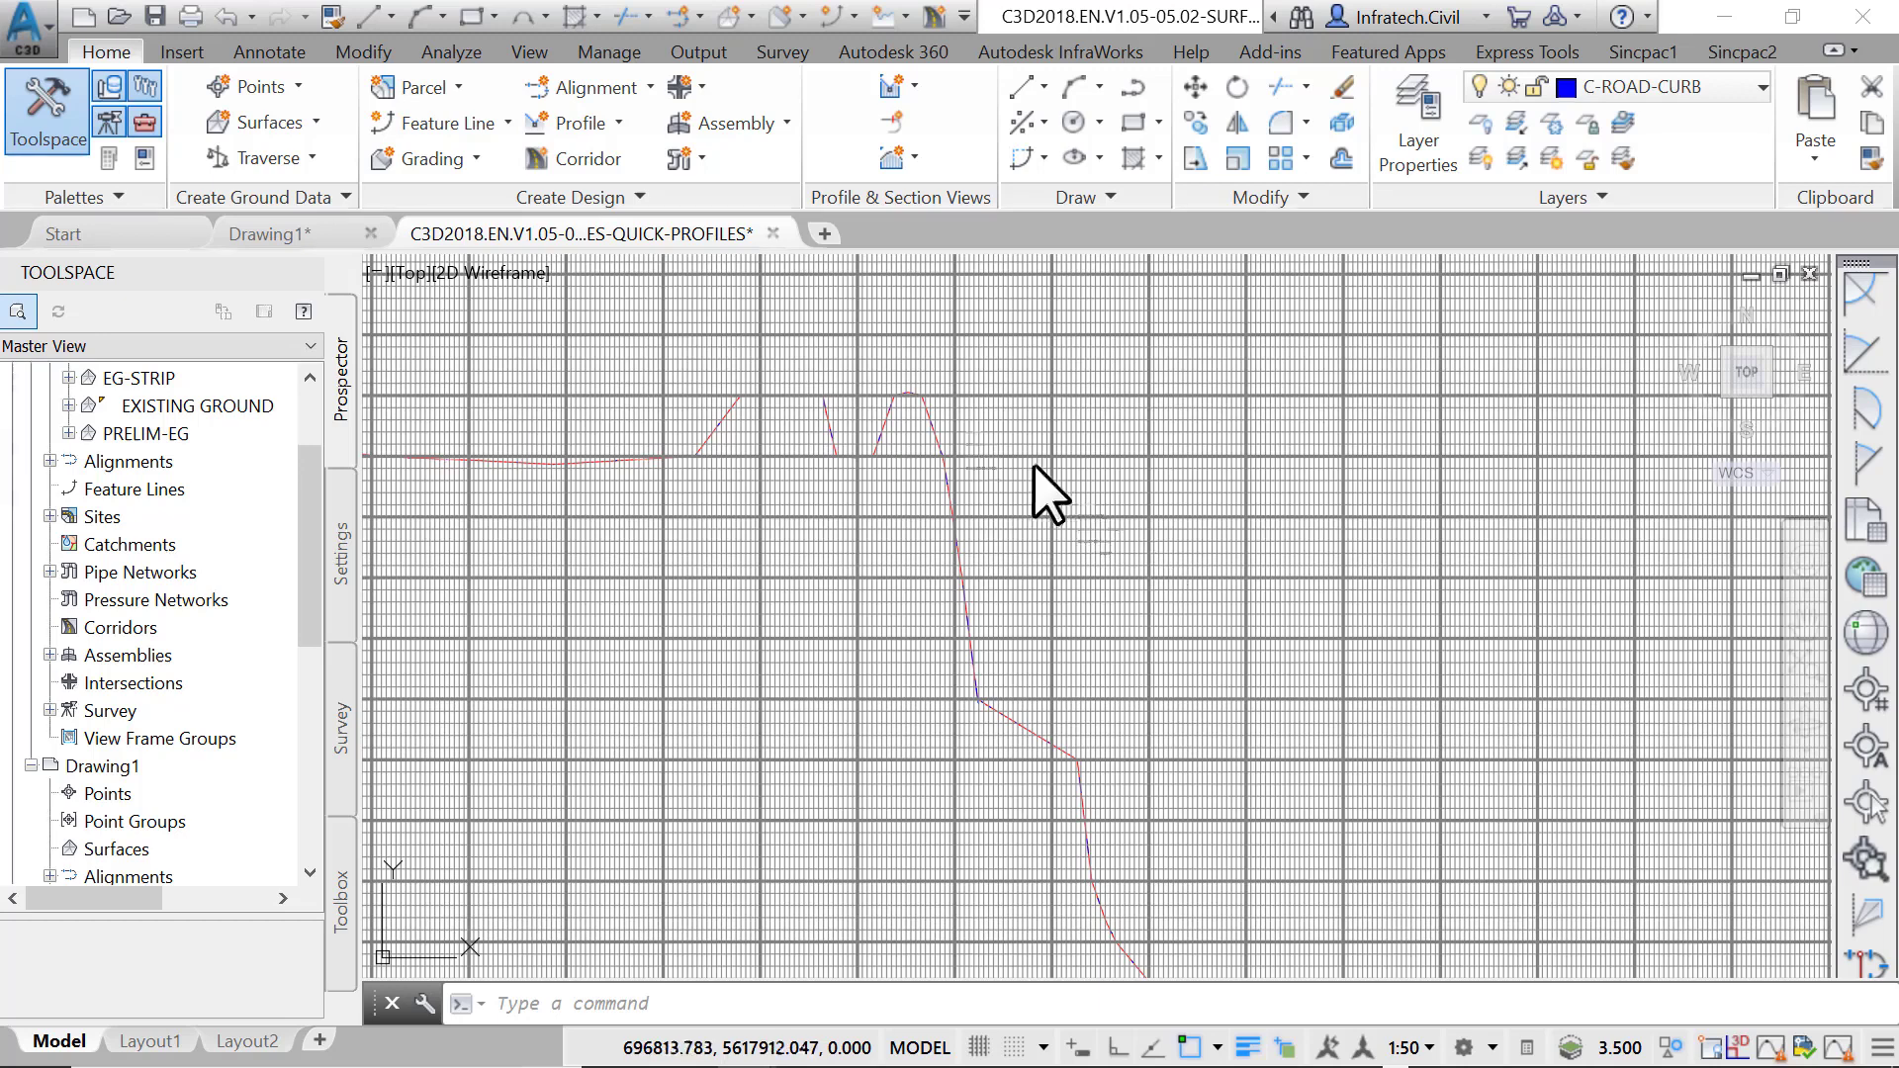
Split model space into Two: Horizontal viewports, plan above and profile active below
left_click(530, 55)
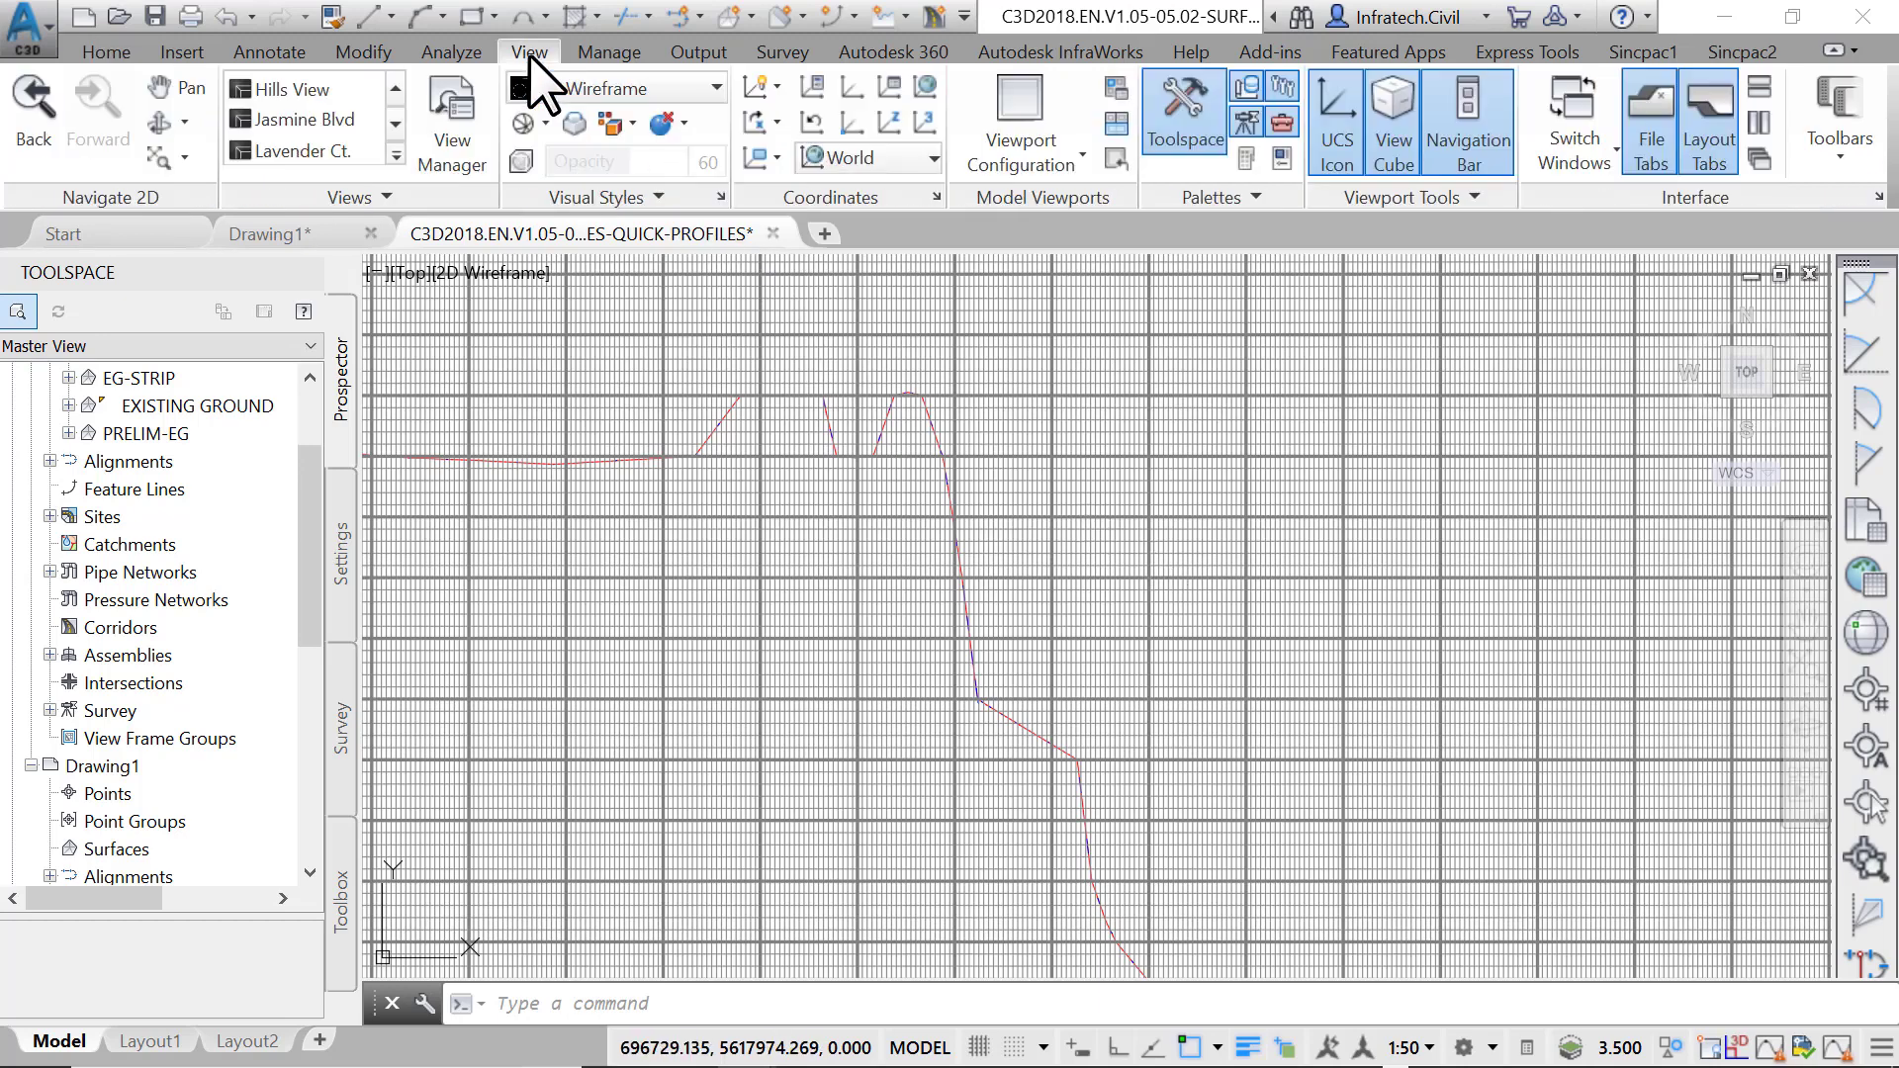
left_click(1010, 162)
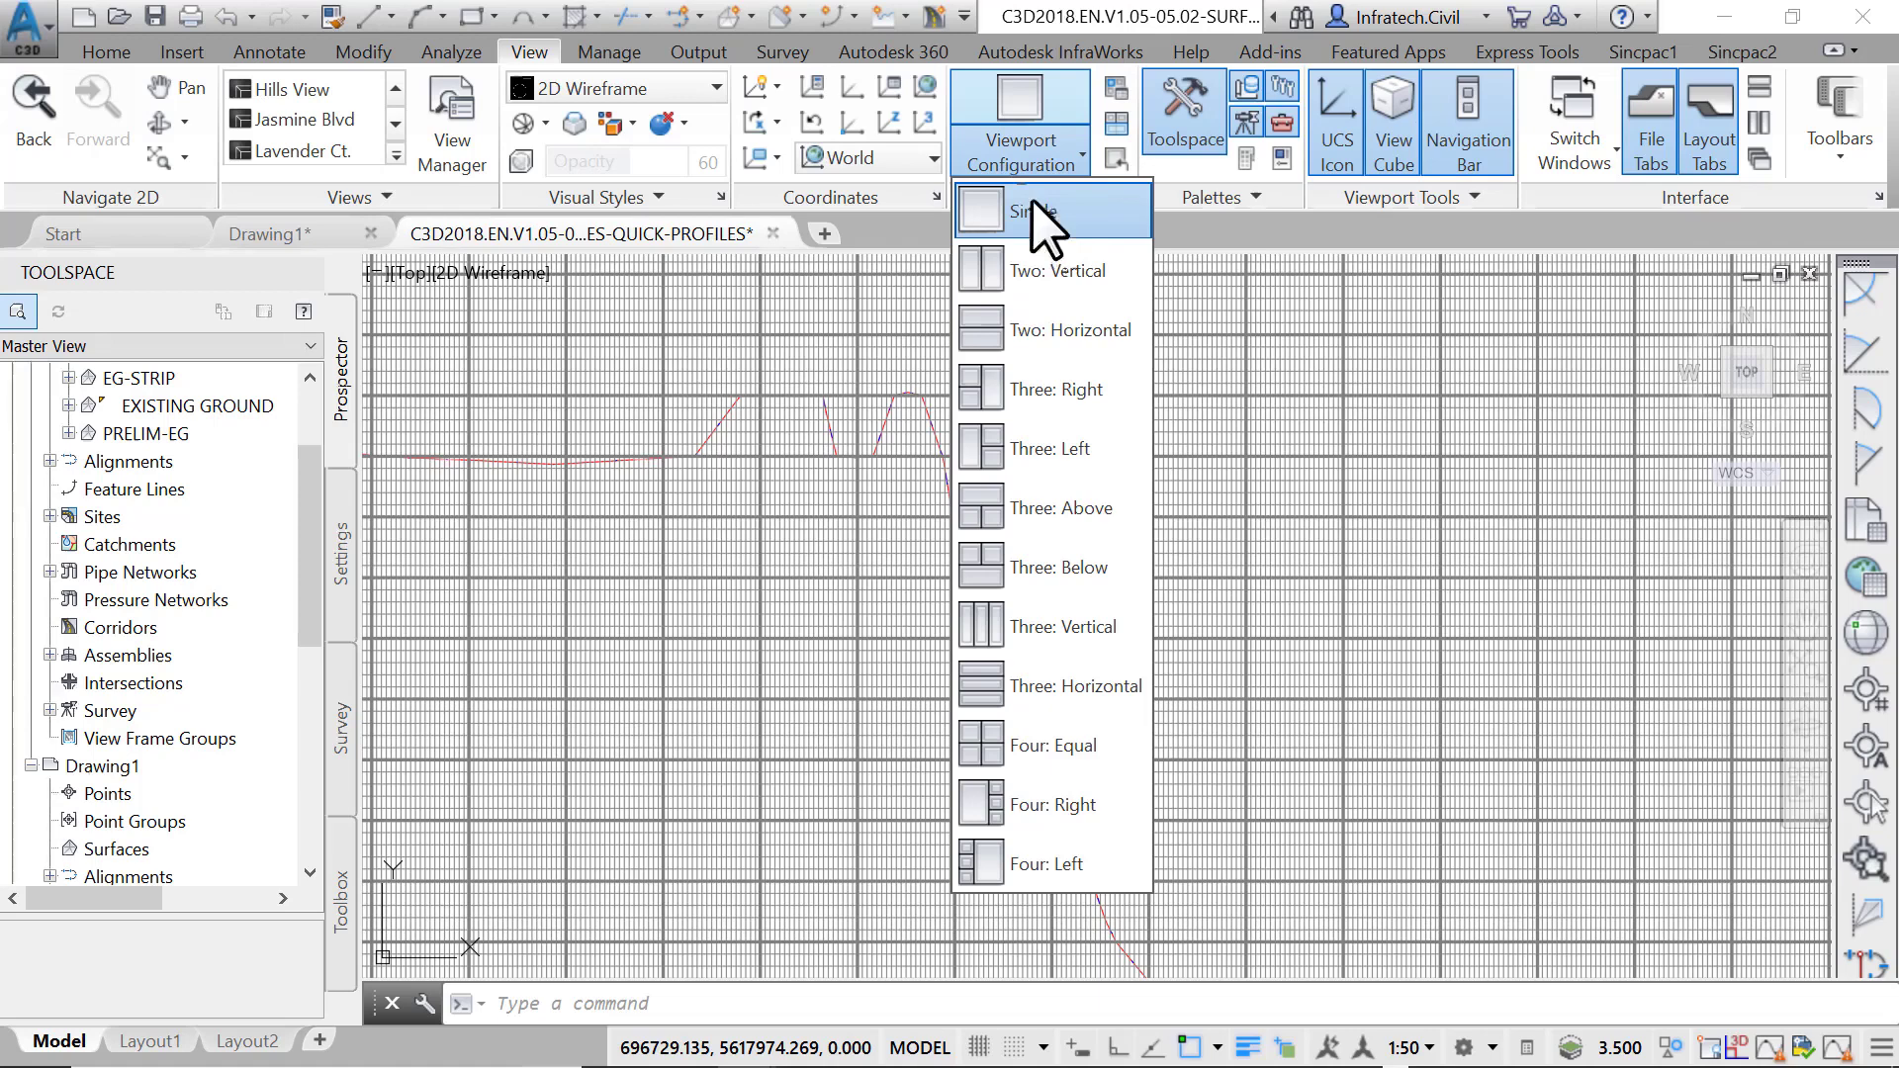
left_click(1121, 356)
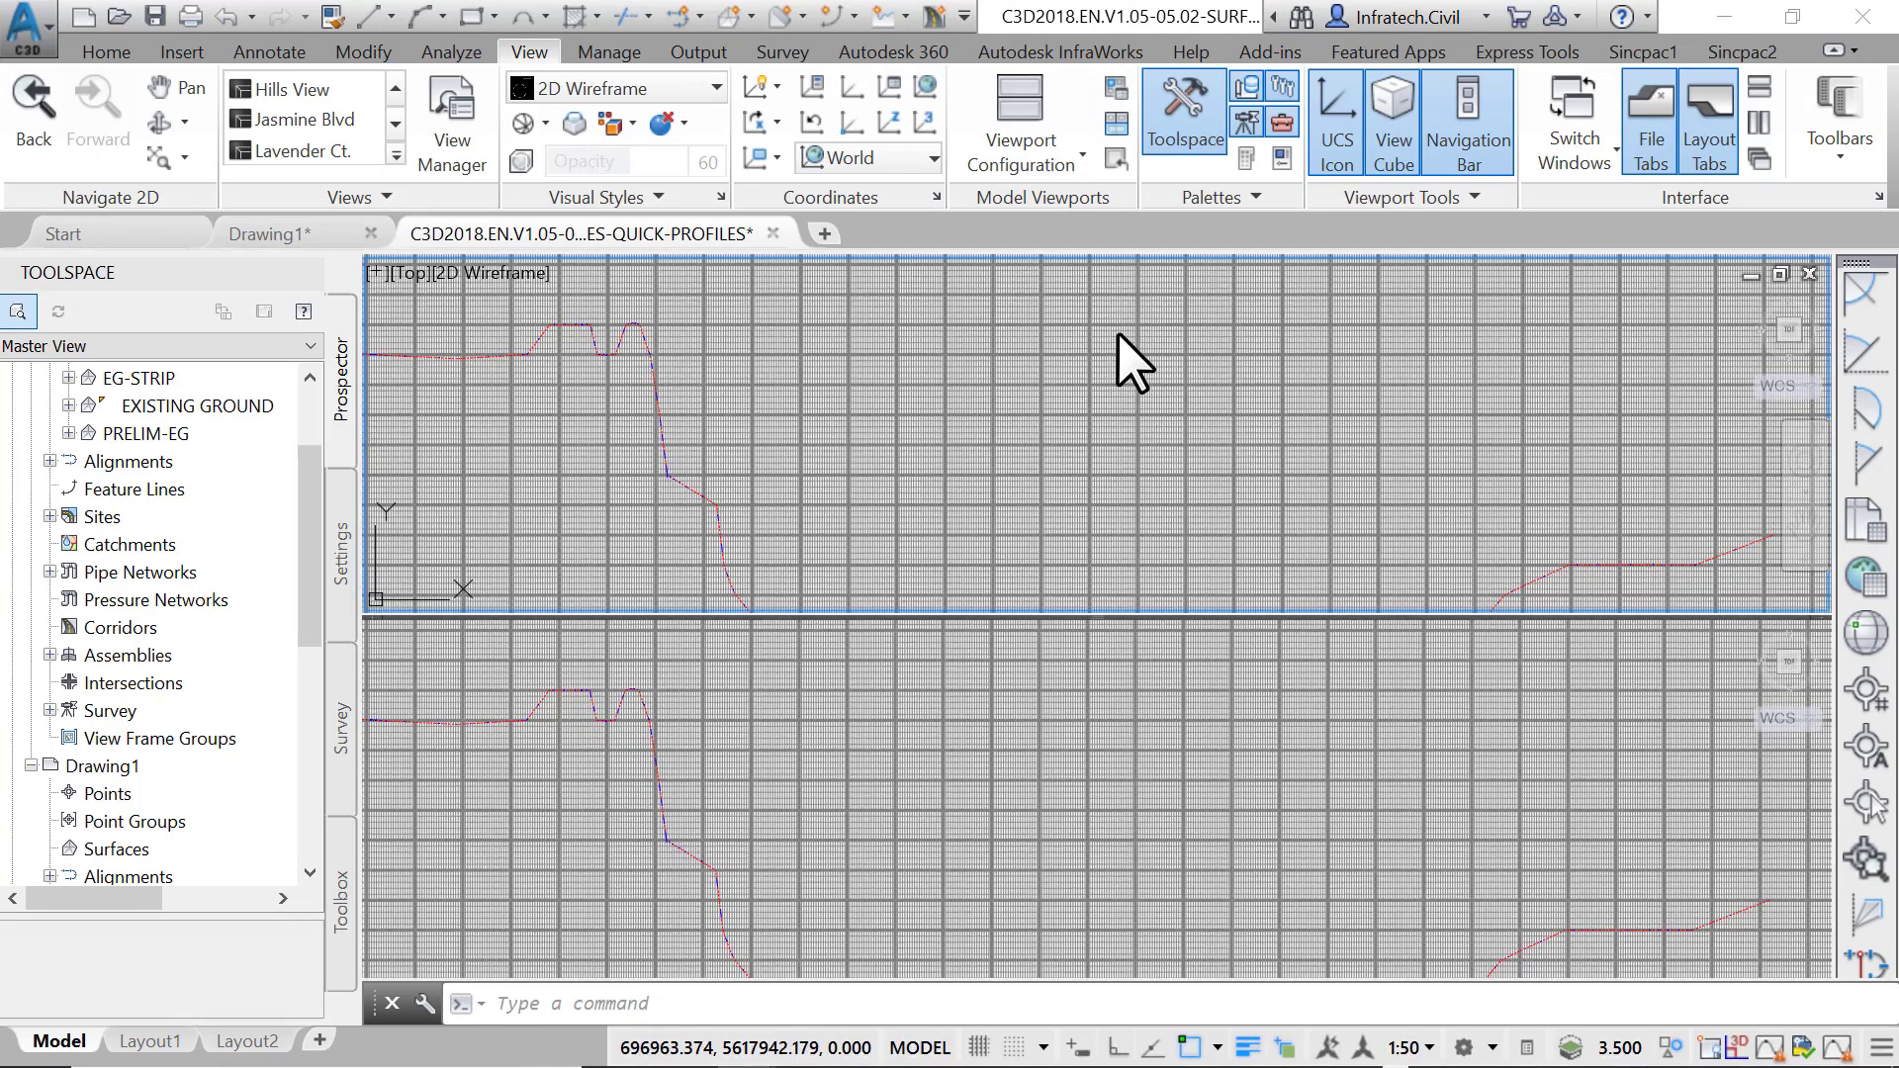
scroll(1118, 333, "down", 5)
scroll(1114, 342, "down", 2)
scroll(842, 581, "up", 3)
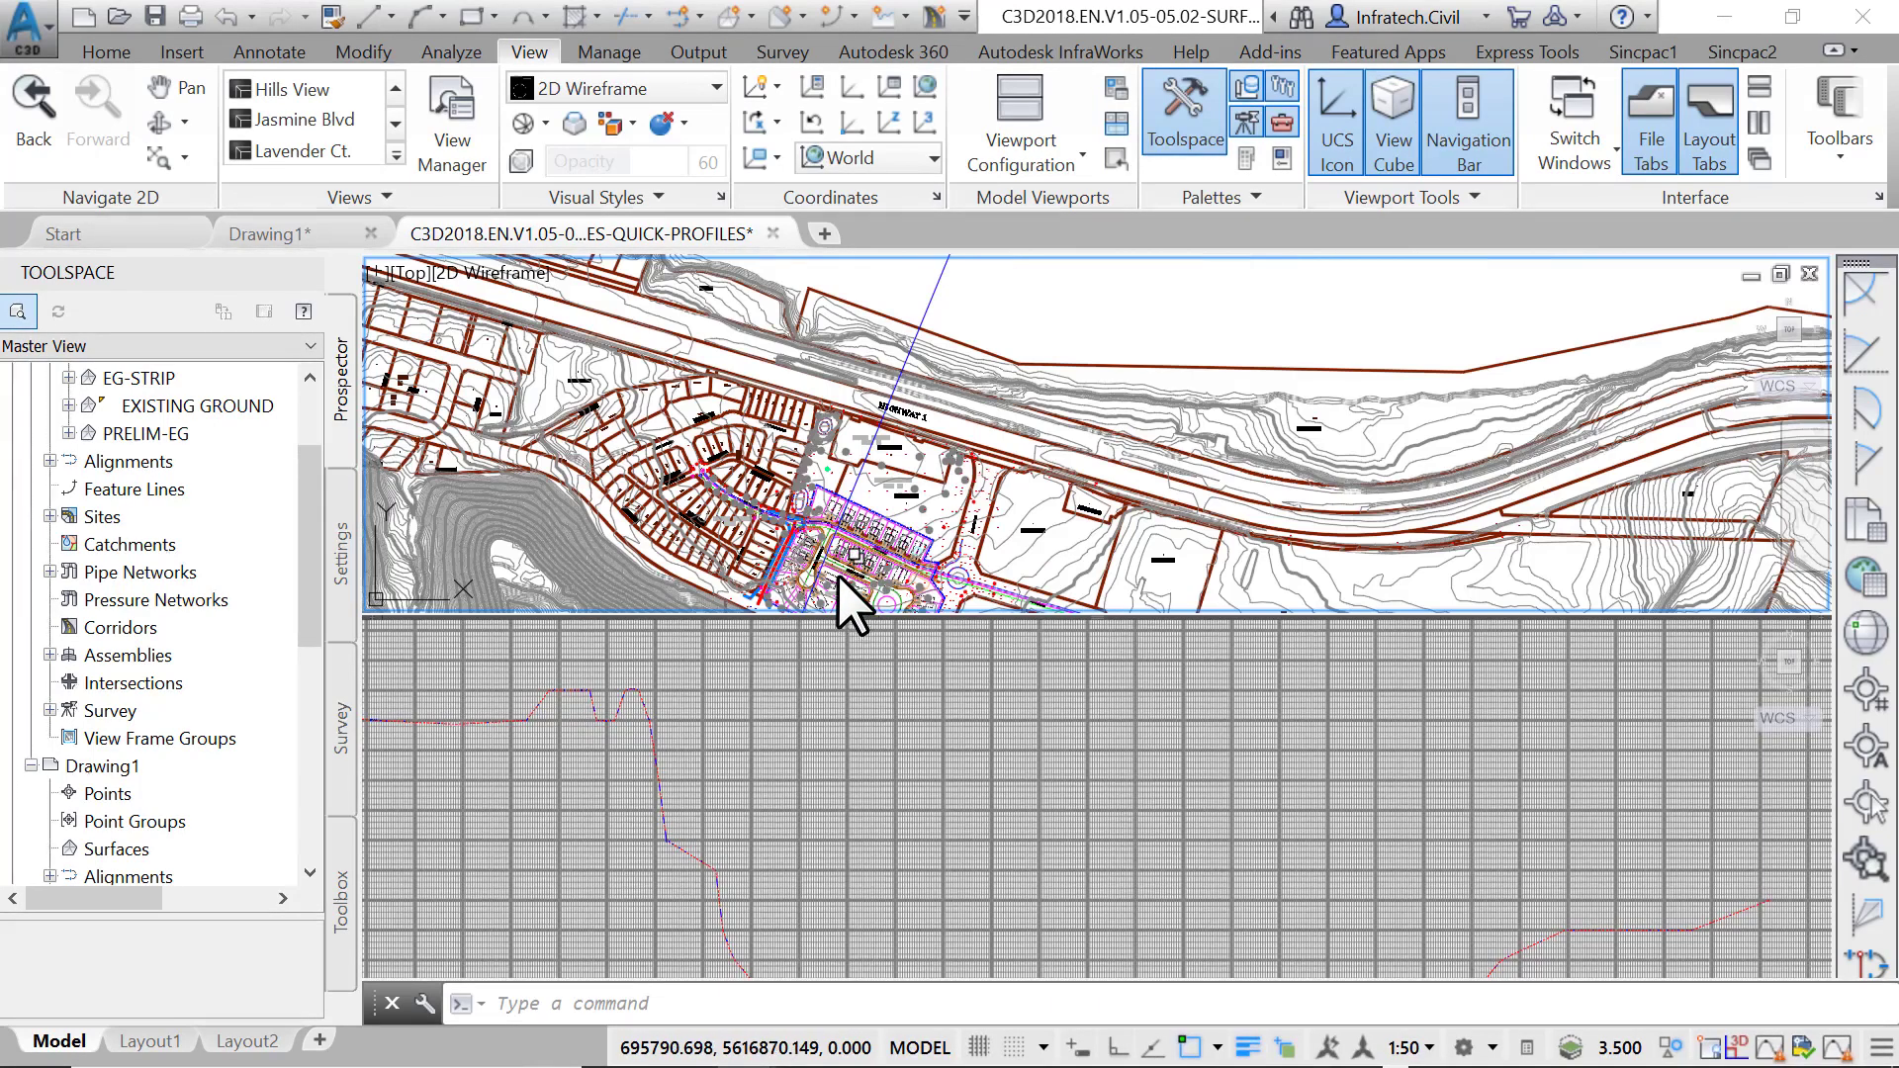
scroll(904, 738, "down", 2)
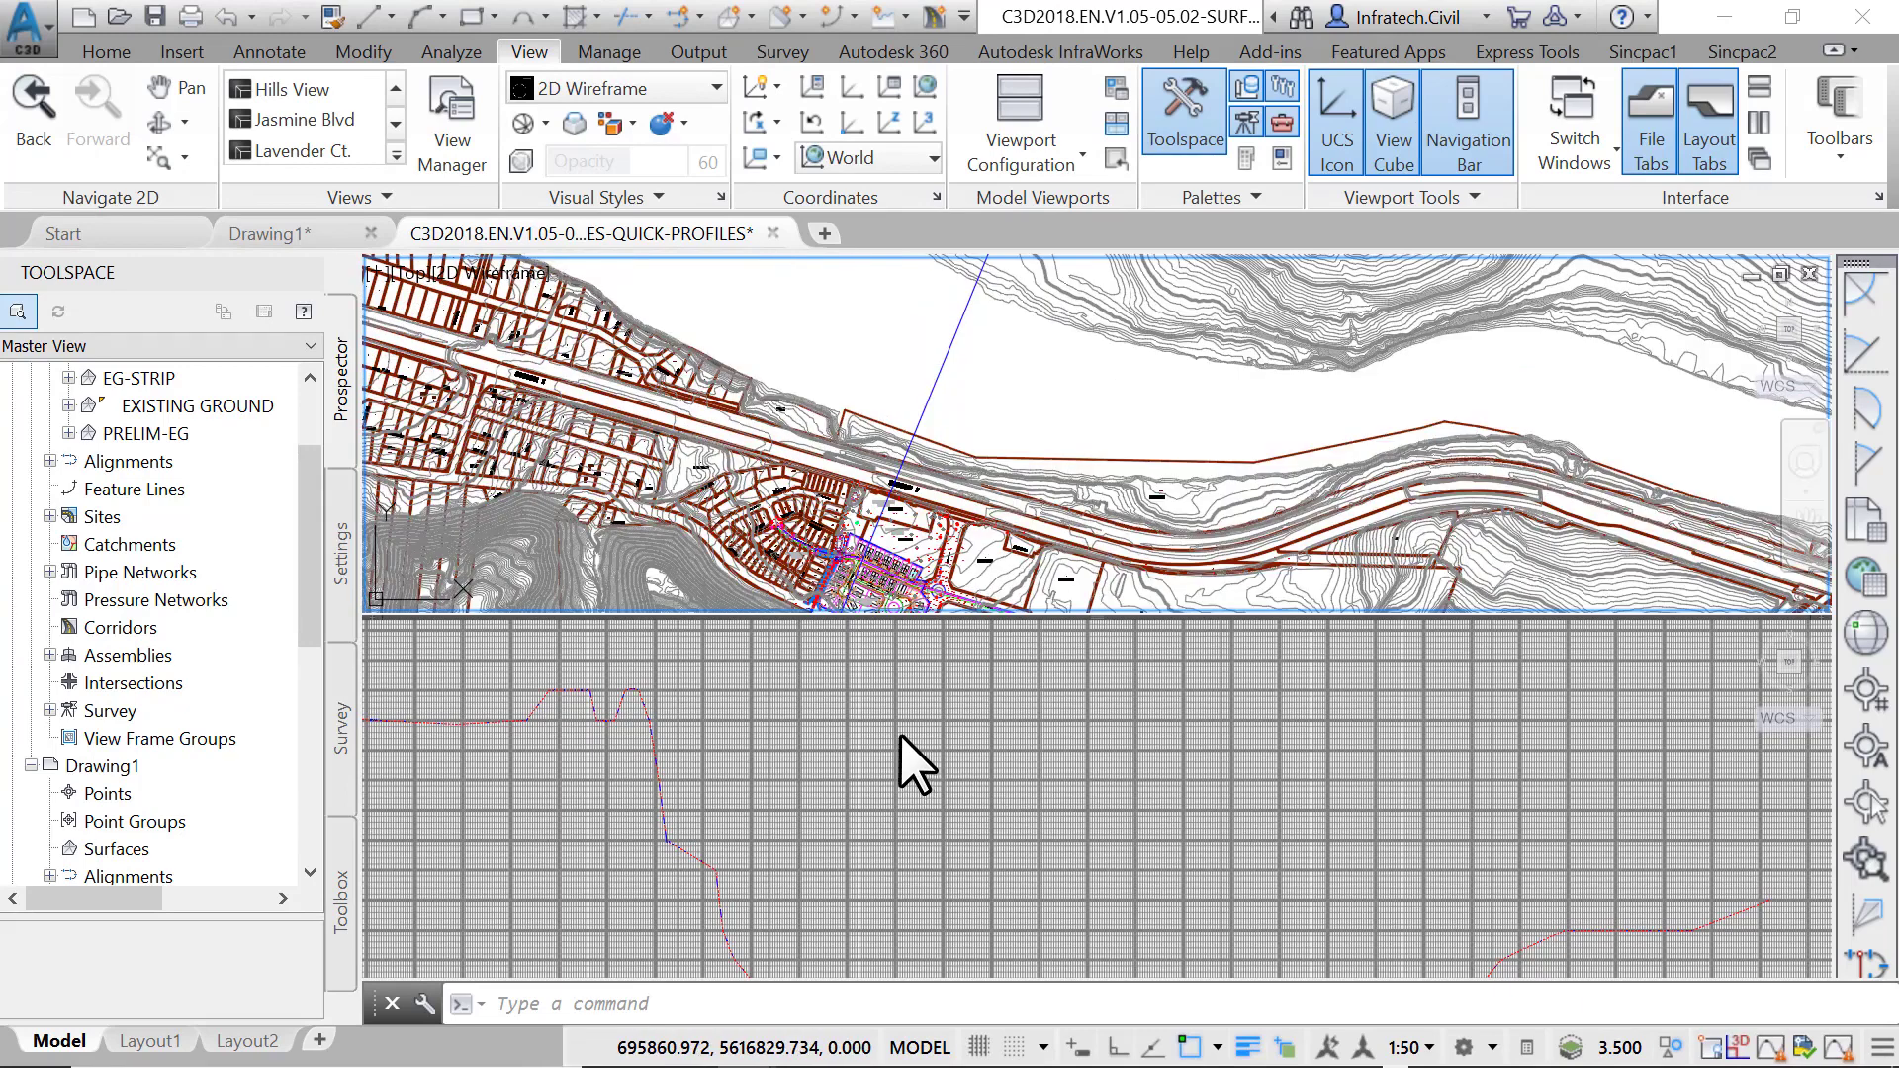
left_click(901, 735)
scroll(876, 772, "down", 5)
scroll(859, 787, "up", 2)
scroll(802, 779, "down", 1)
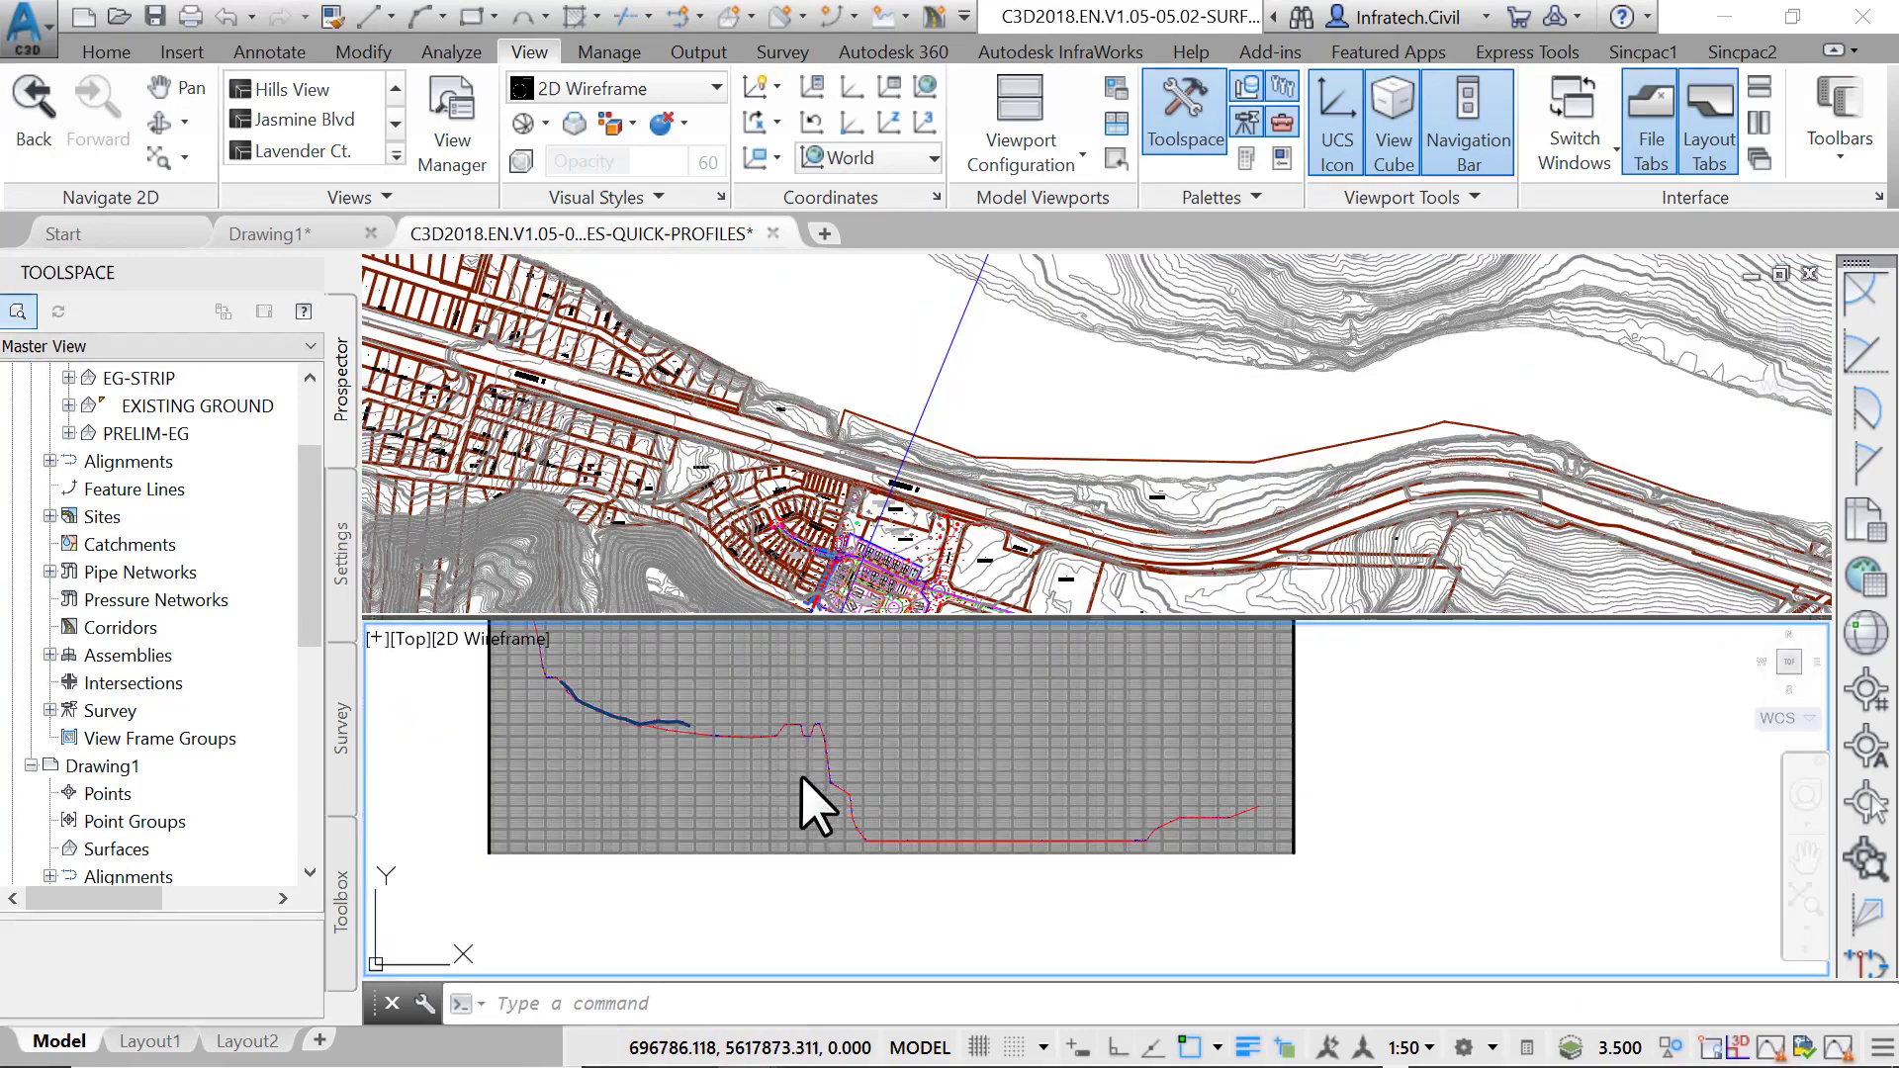
scroll(727, 764, "up", 1)
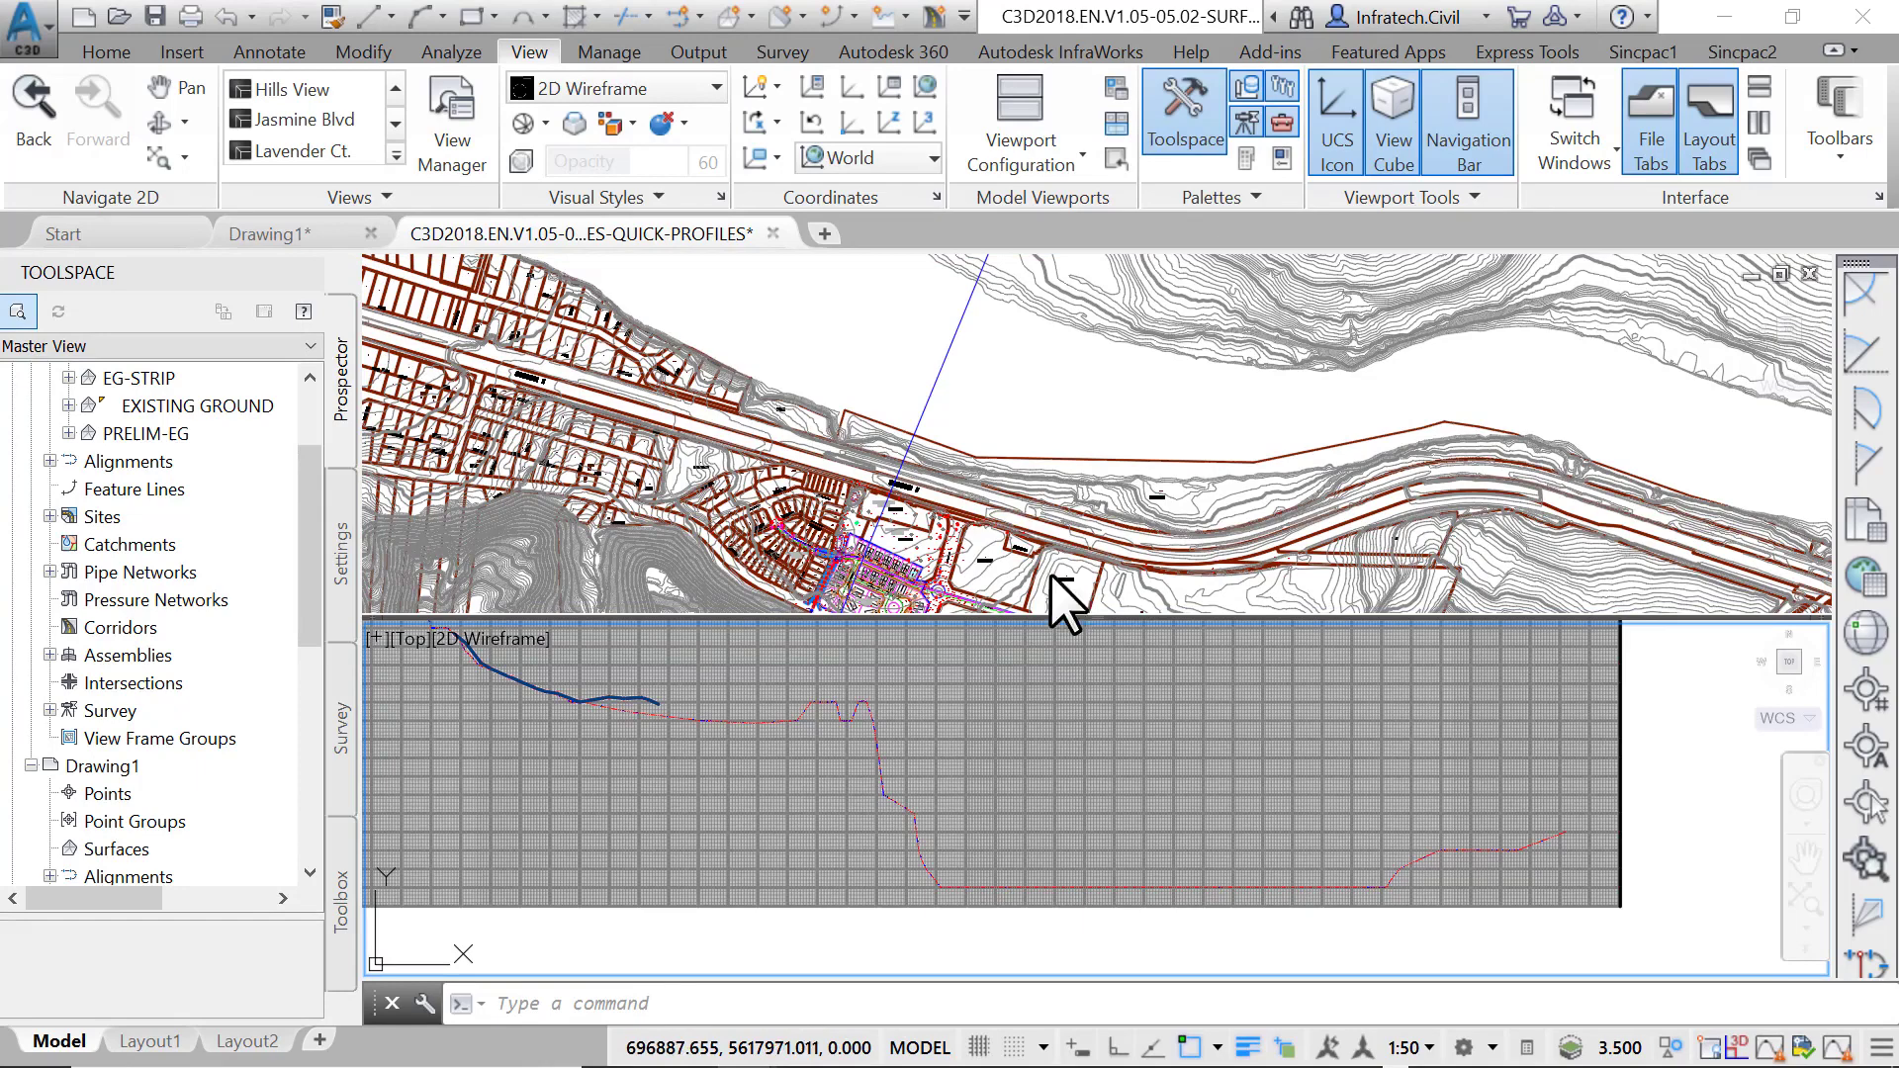
Grip-stretch the polyline's top end and move its bottom end inside the subdivision
left_click(952, 356)
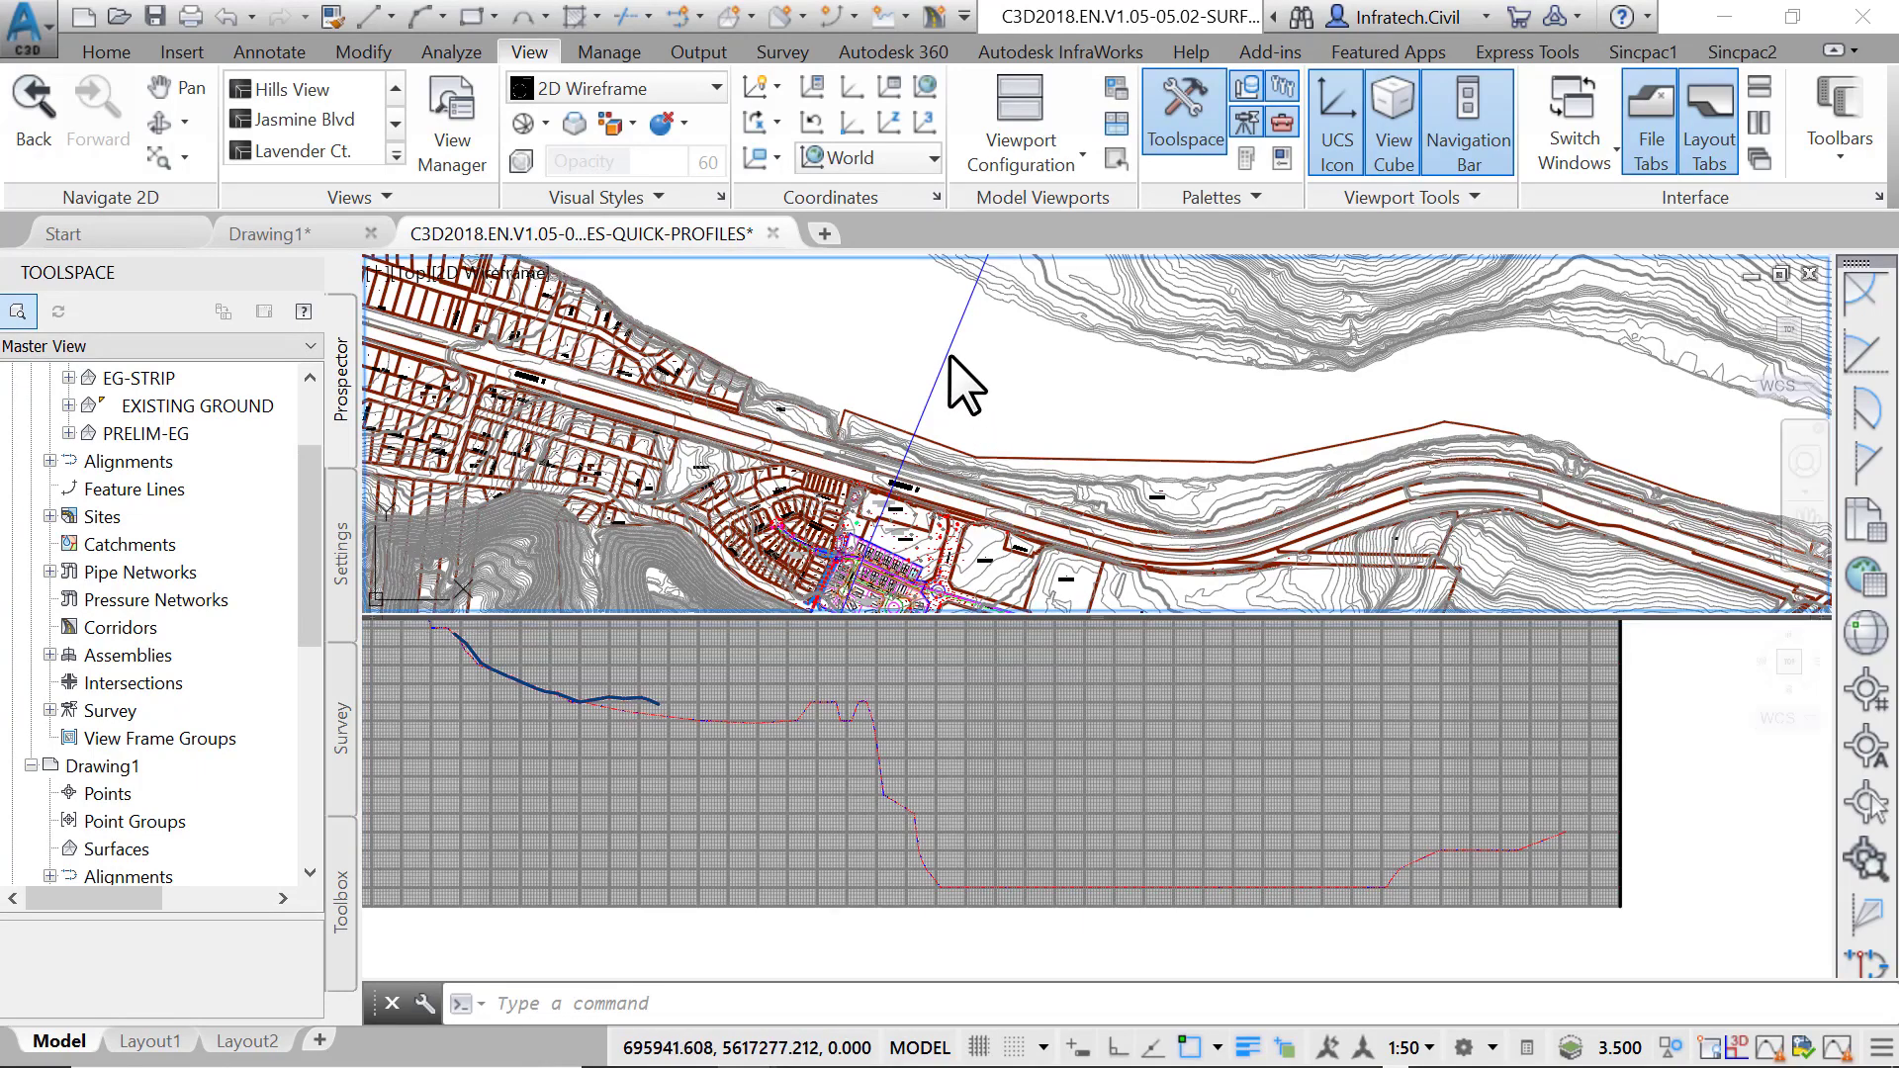
left_click(930, 420)
left_click(974, 308)
scroll(918, 423, "up", 1)
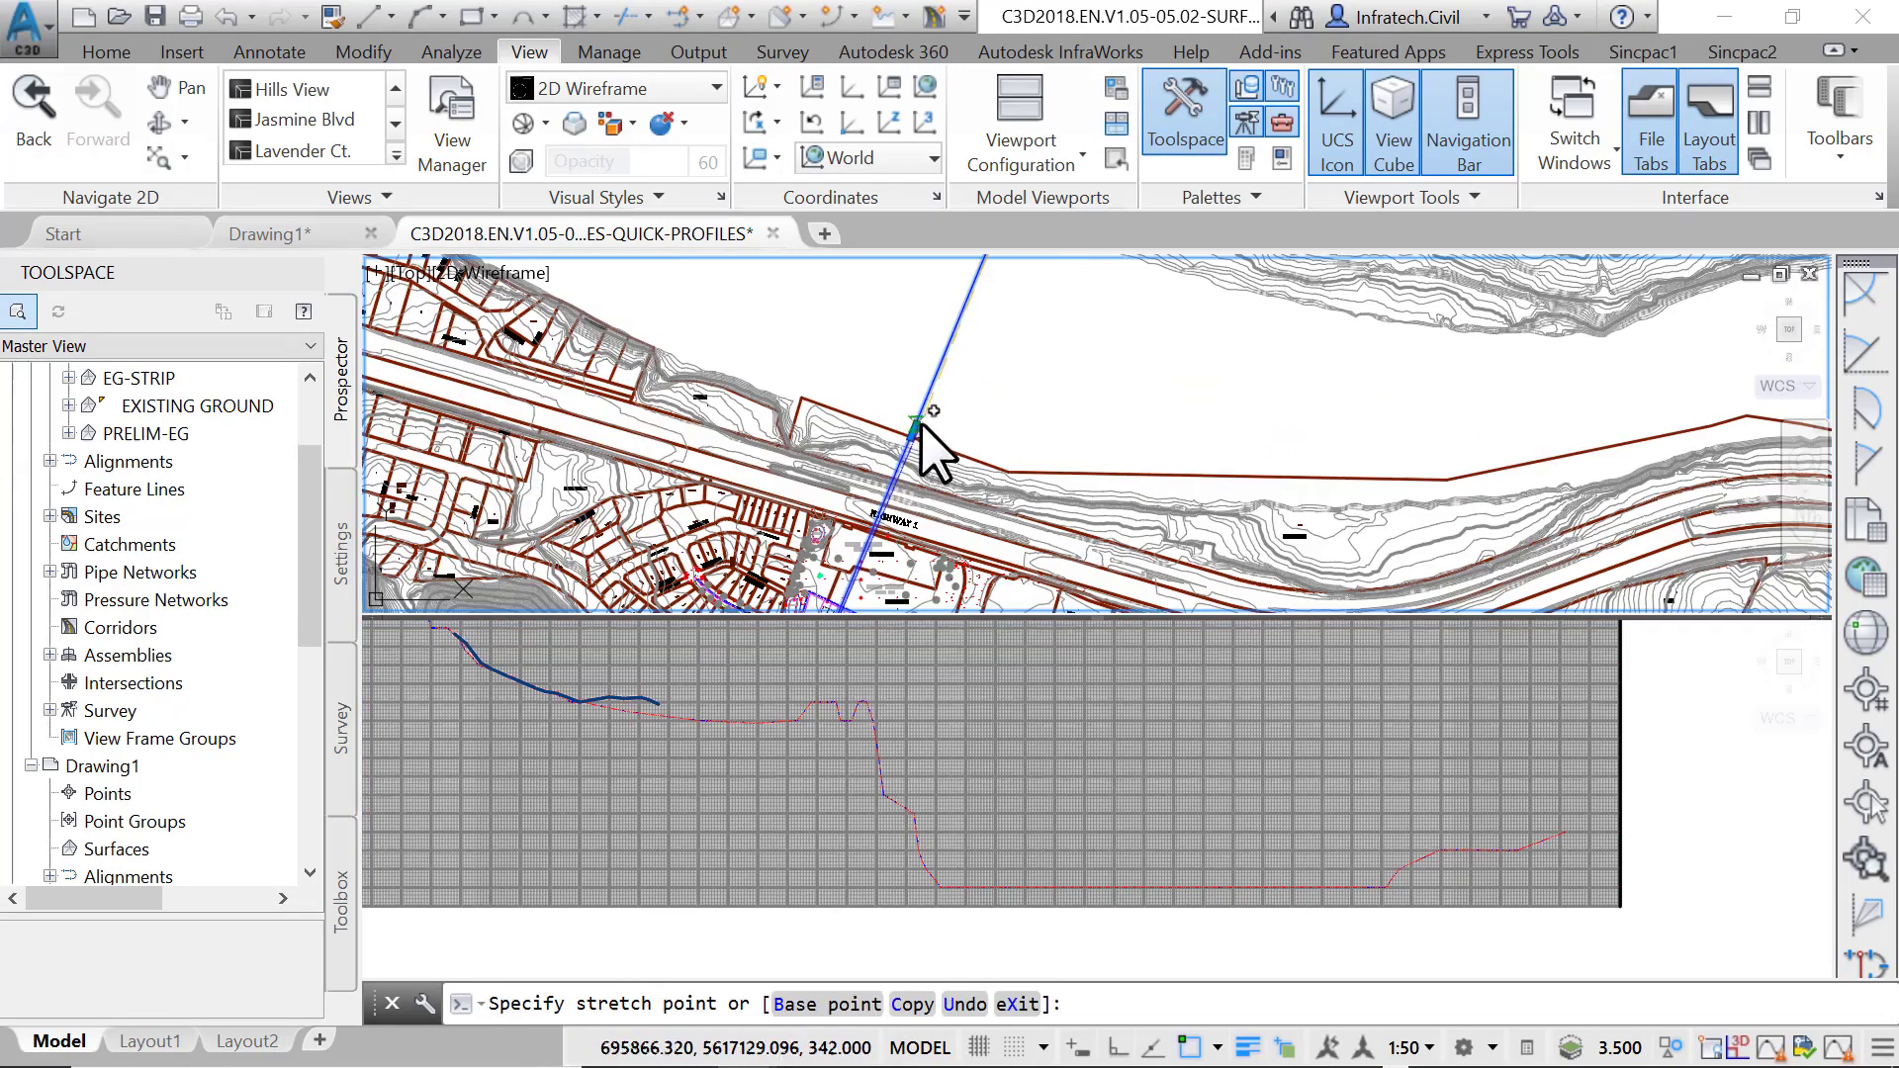
left_click(918, 423)
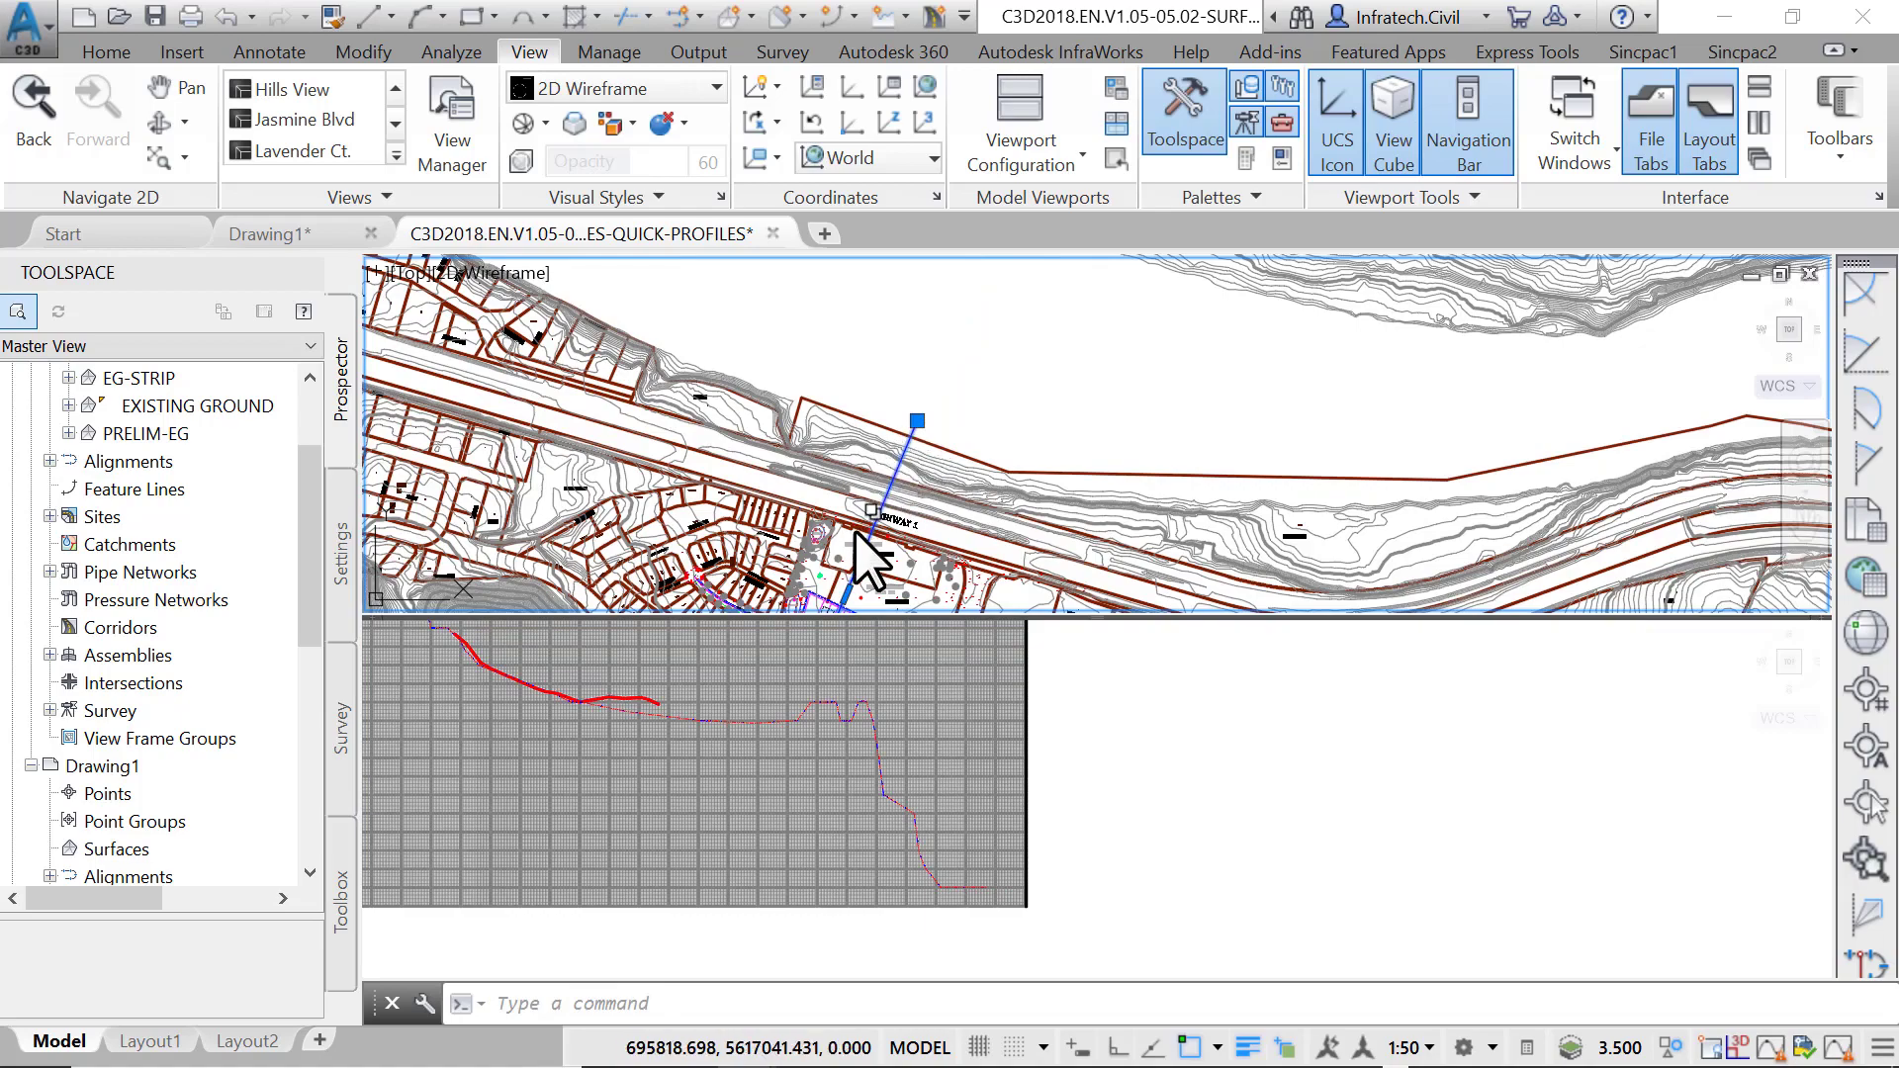
middle_click_drag(869, 551, 1105, 394)
left_click(1035, 589)
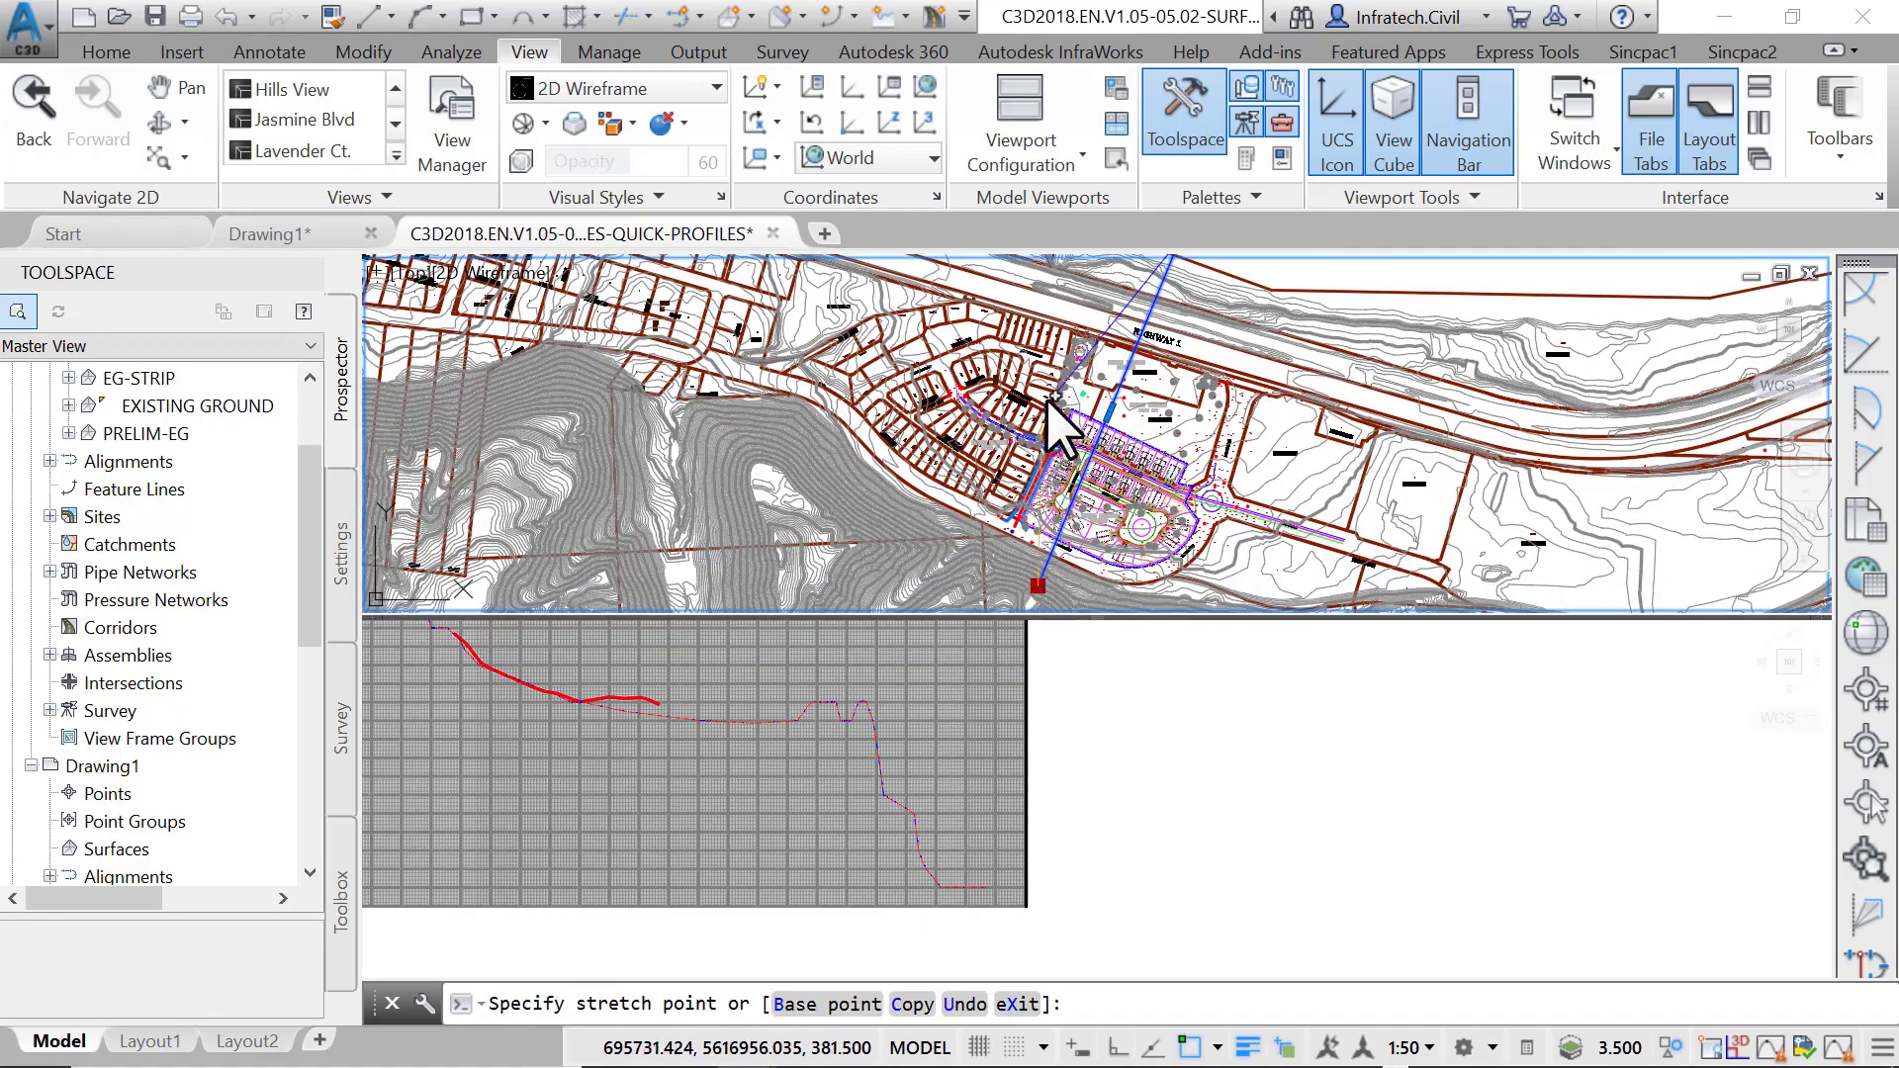
scroll(1059, 412, "up", 3)
scroll(913, 496, "up", 1)
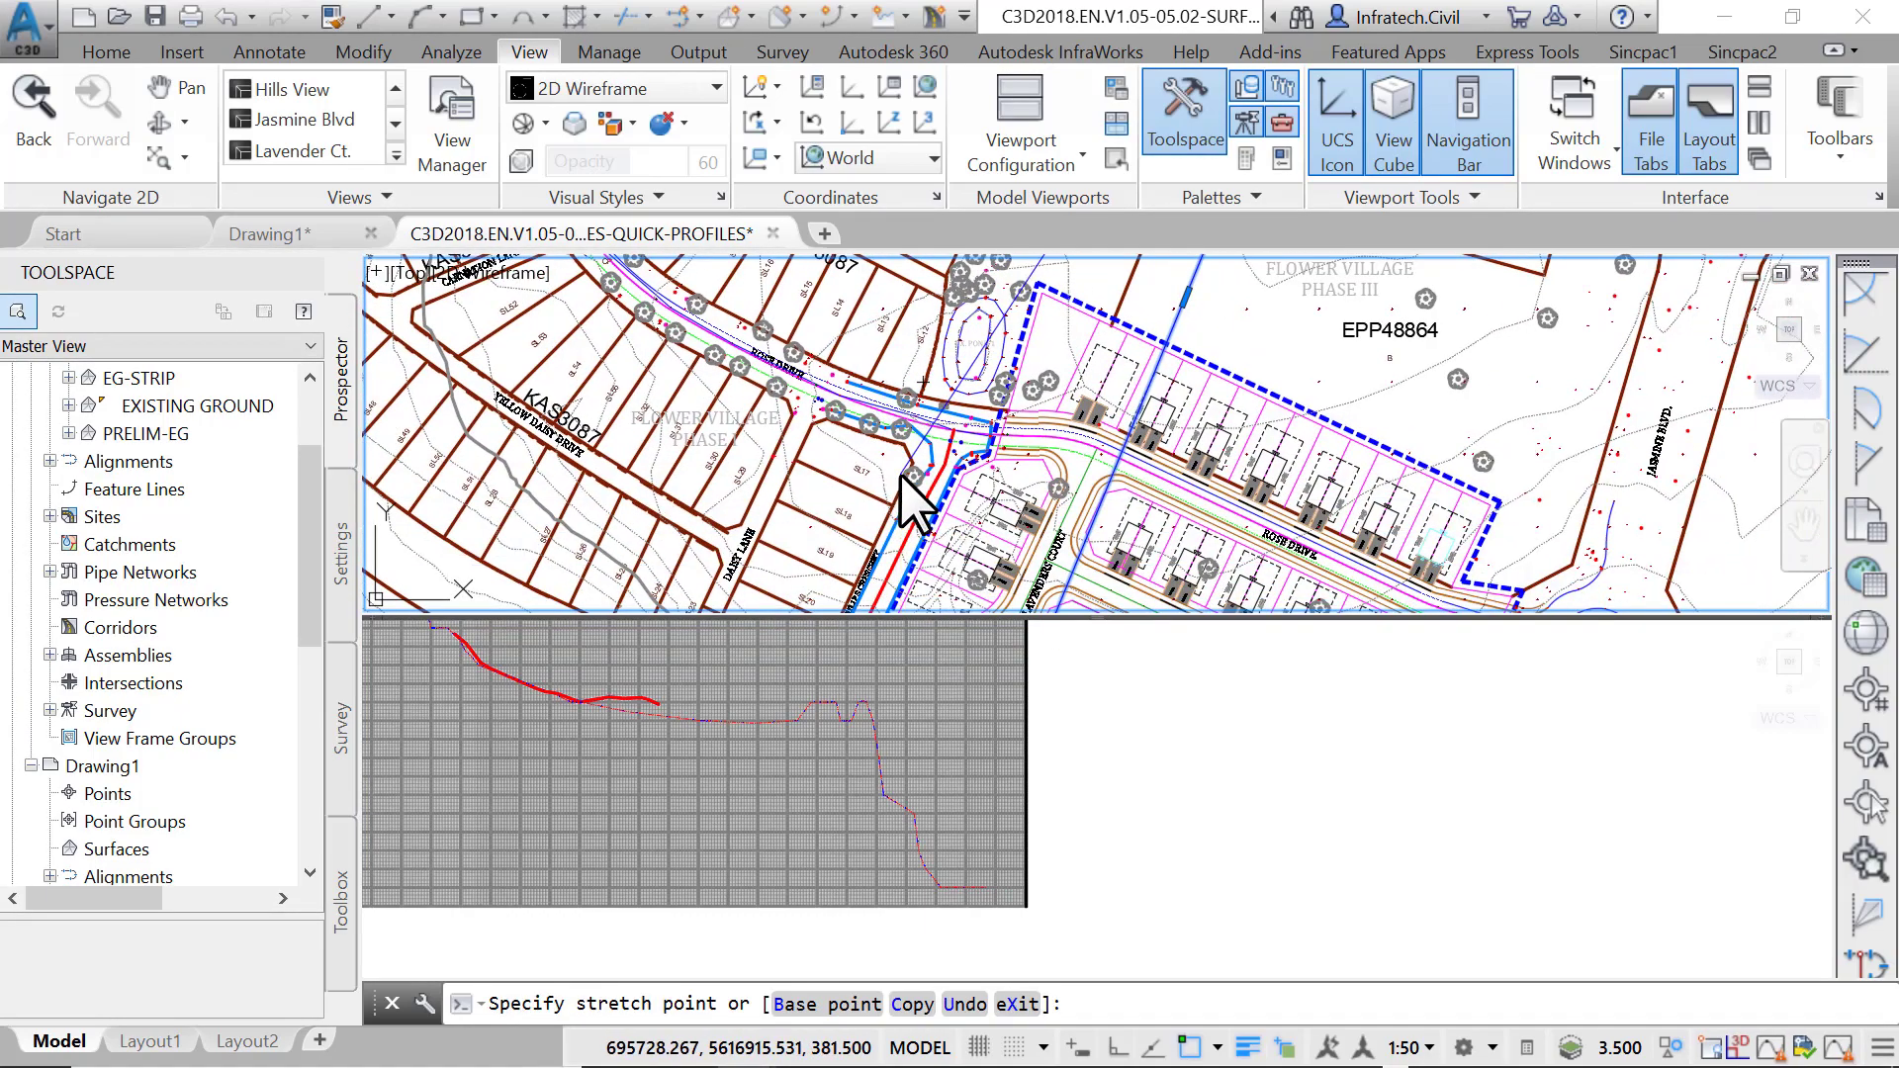
left_click(900, 476)
scroll(901, 475, "down", 2)
scroll(964, 416, "down", 2)
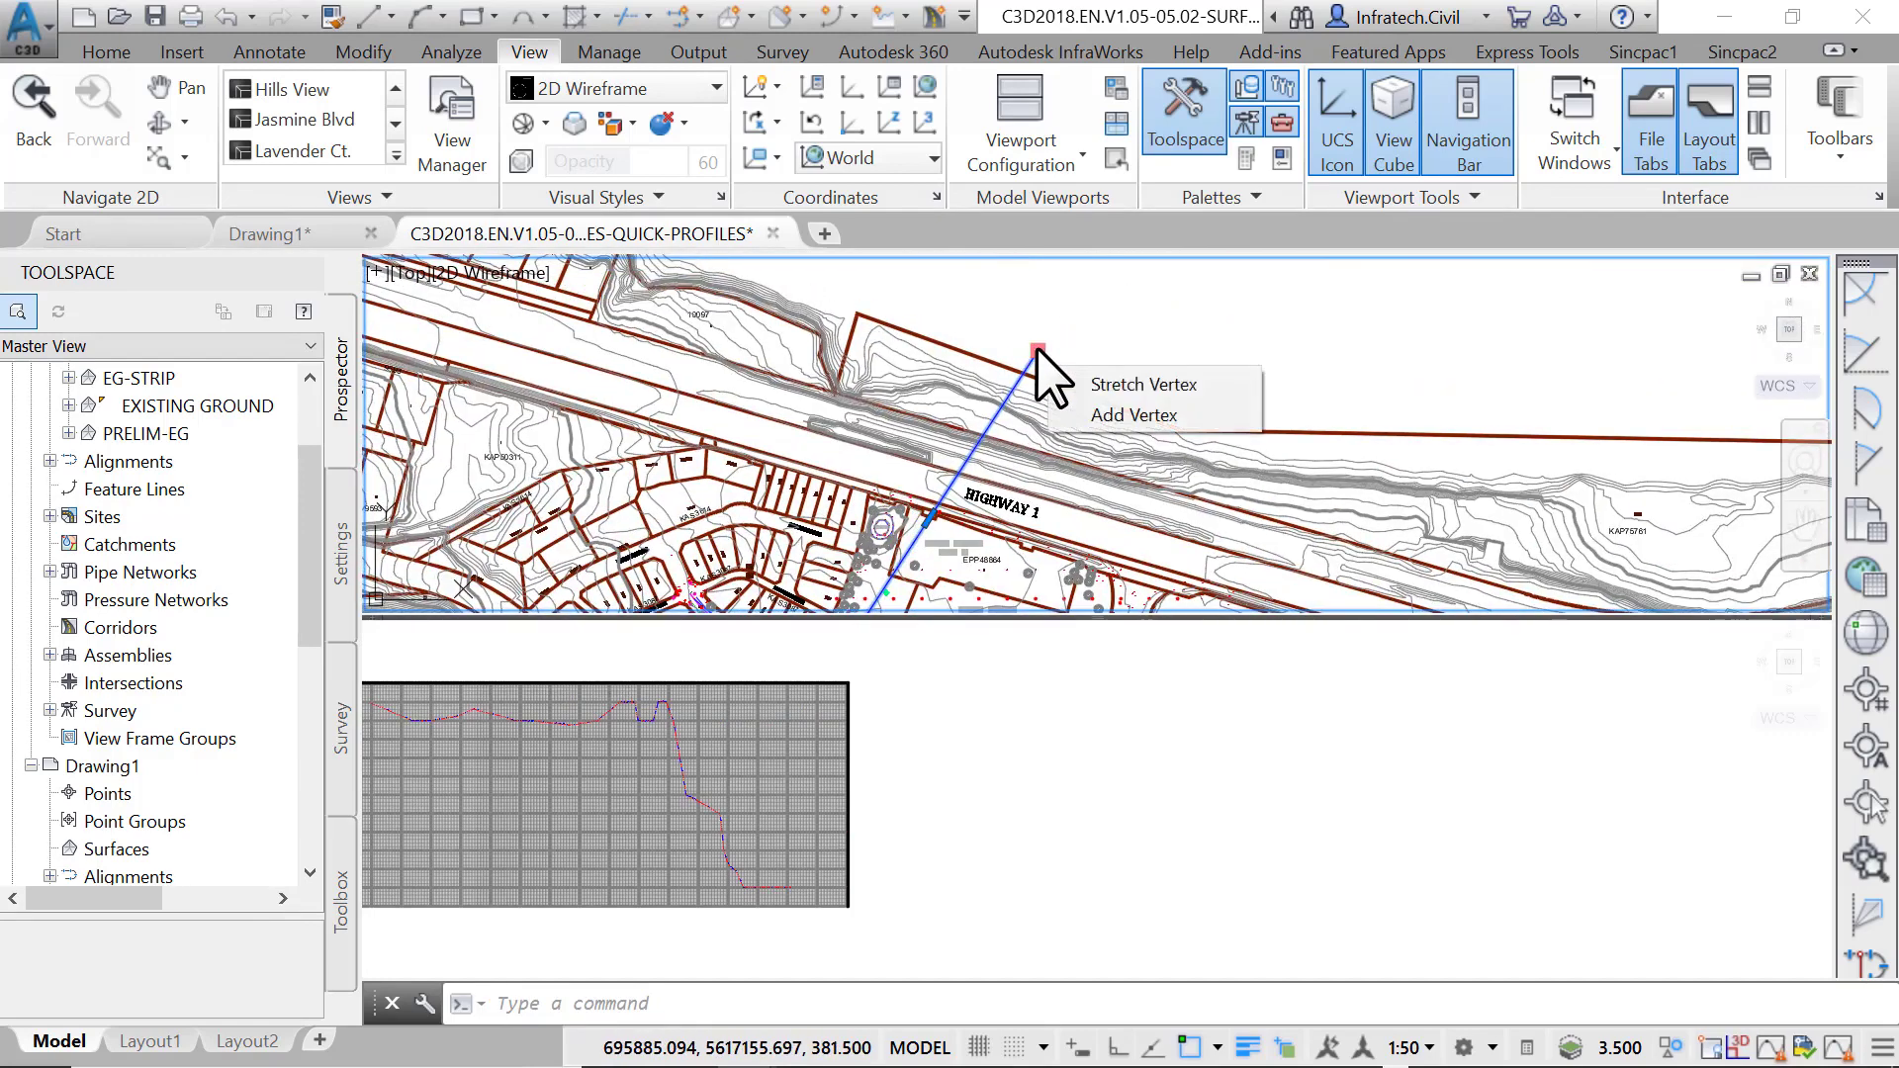
Move the top end north of the highway and centre the redrawn profile in the lower viewport
left_click(1036, 353)
scroll(912, 462, "up", 3)
left_click(901, 477)
scroll(920, 481, "down", 2)
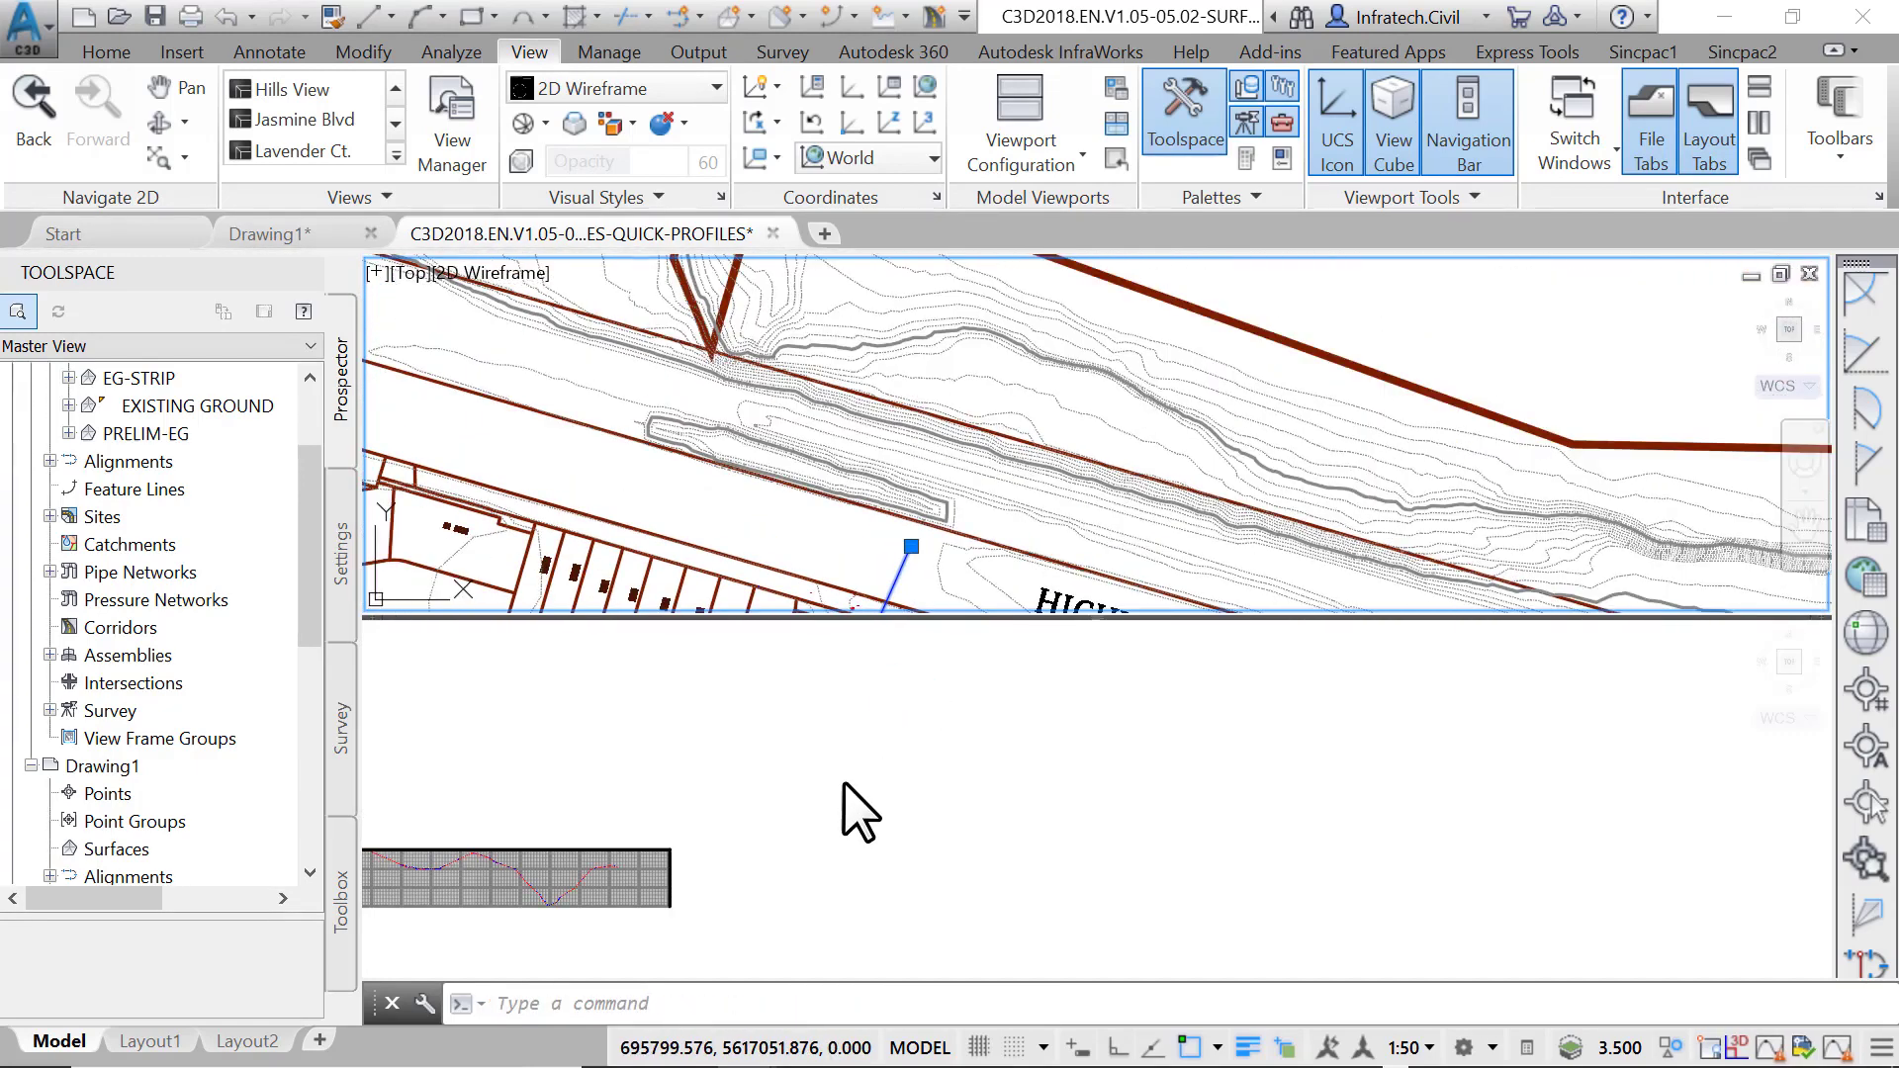
left_click(801, 778)
scroll(807, 729, "up", 2)
scroll(702, 717, "up", 3)
mouse_move(701, 717)
middle_mouse_down()
mouse_move(786, 756)
mouse_move(667, 797)
middle_mouse_up()
scroll(743, 819, "up", 1)
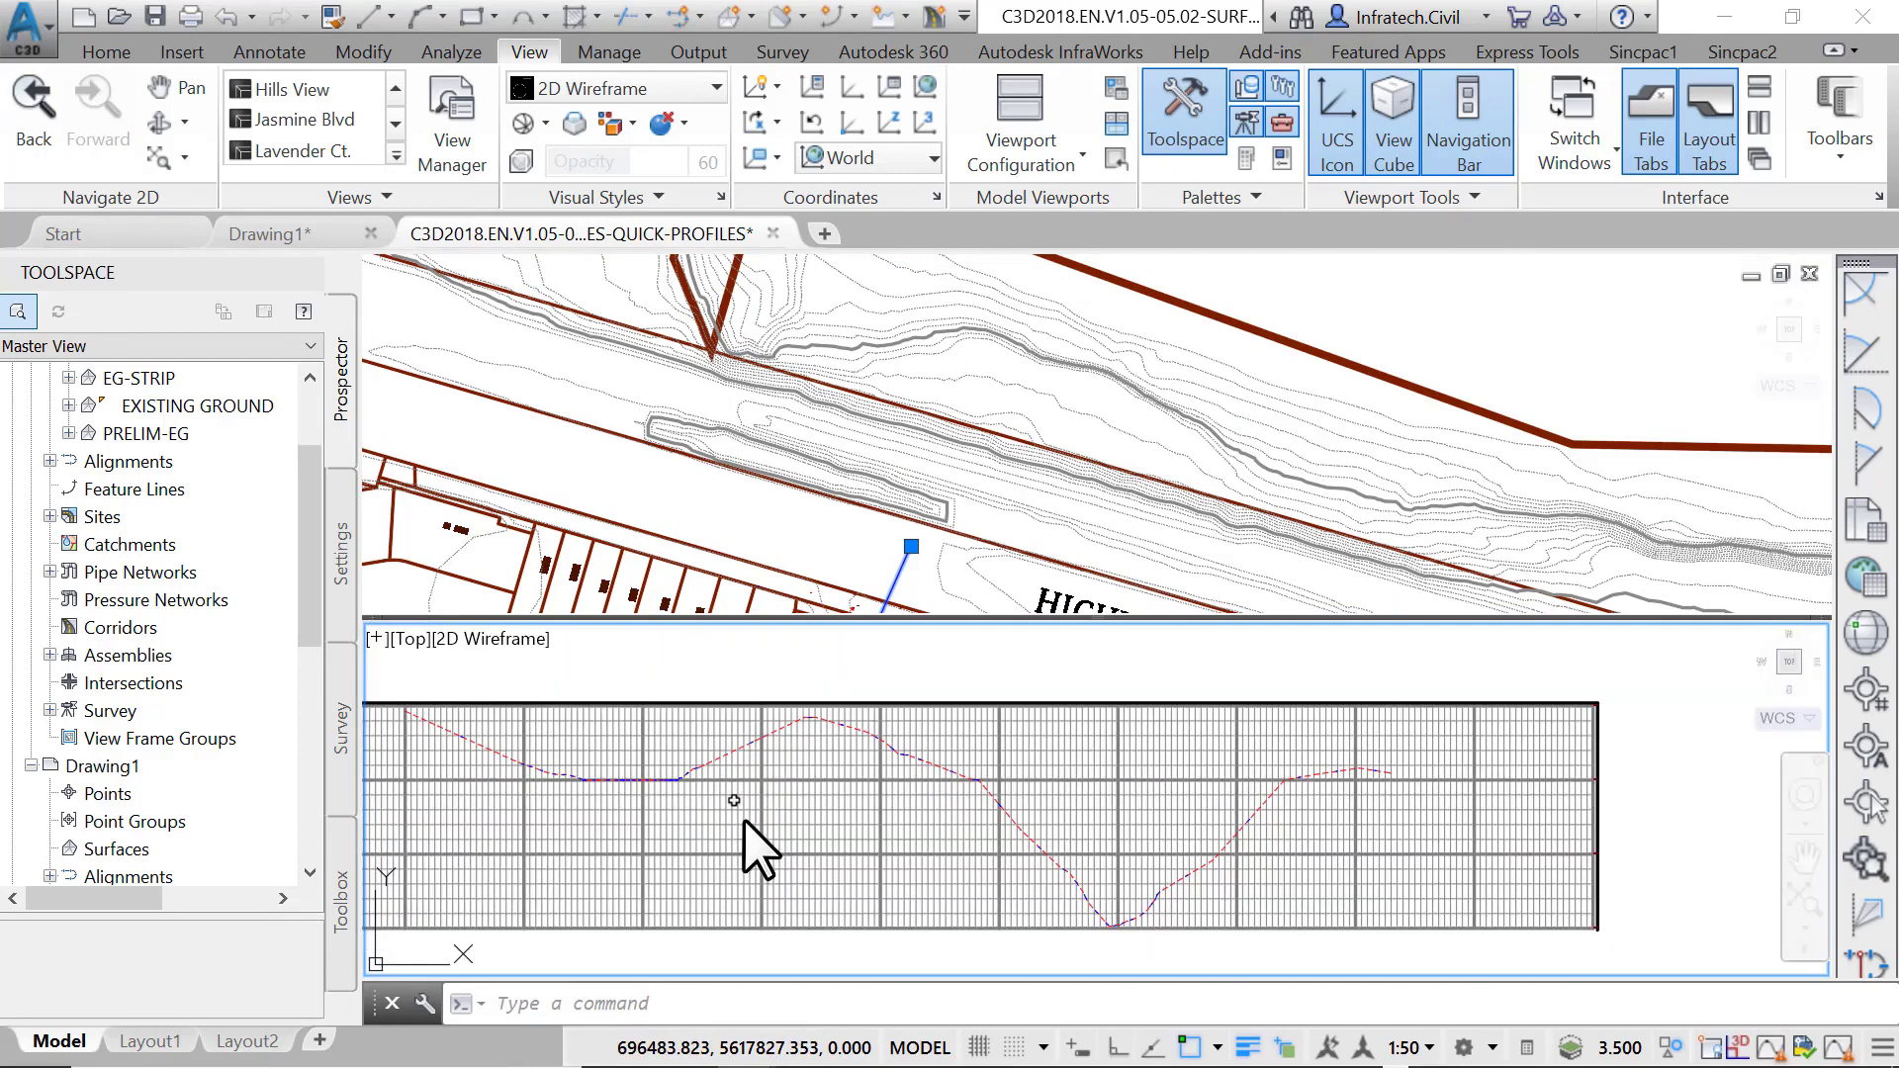
scroll(746, 821, "up", 1)
middle_click_drag(984, 803, 937, 806)
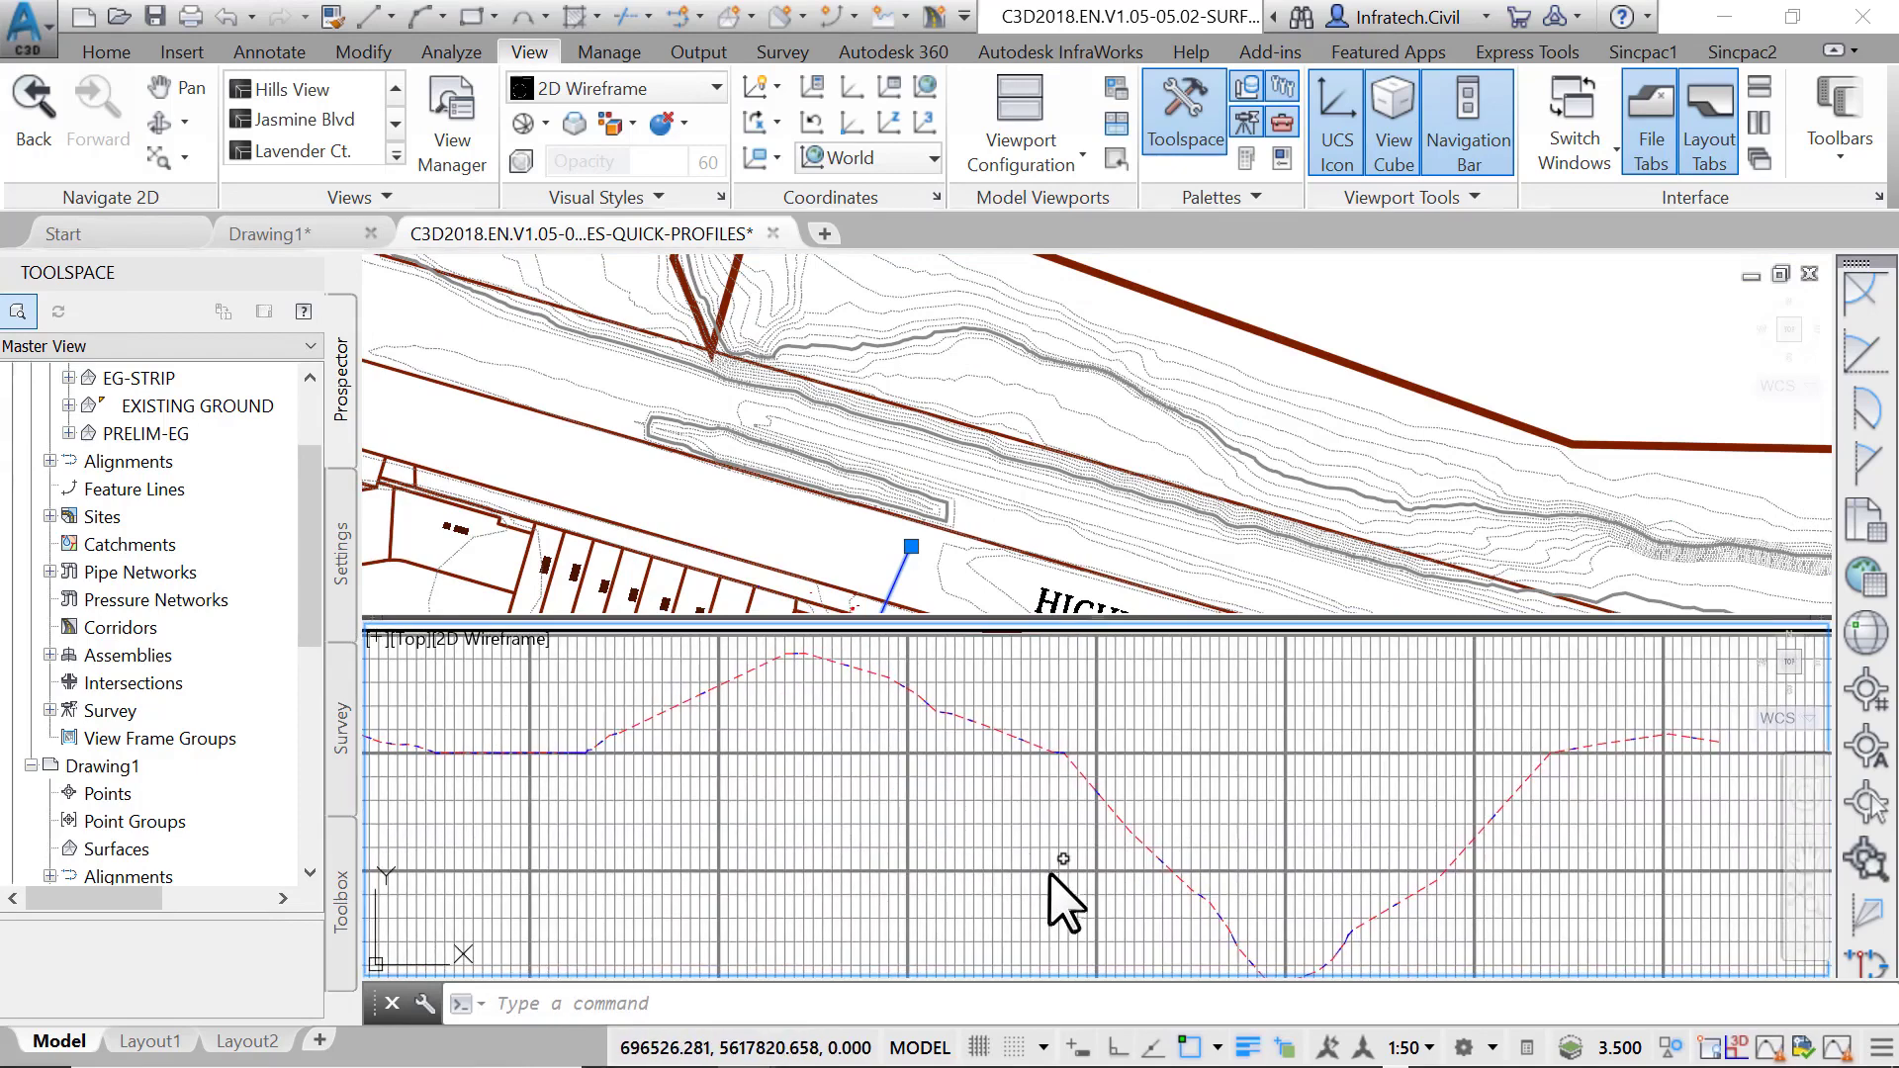
Grip-stretch the polyline to run from just south of Highway 1 to near Rose Drive
left_click(1090, 445)
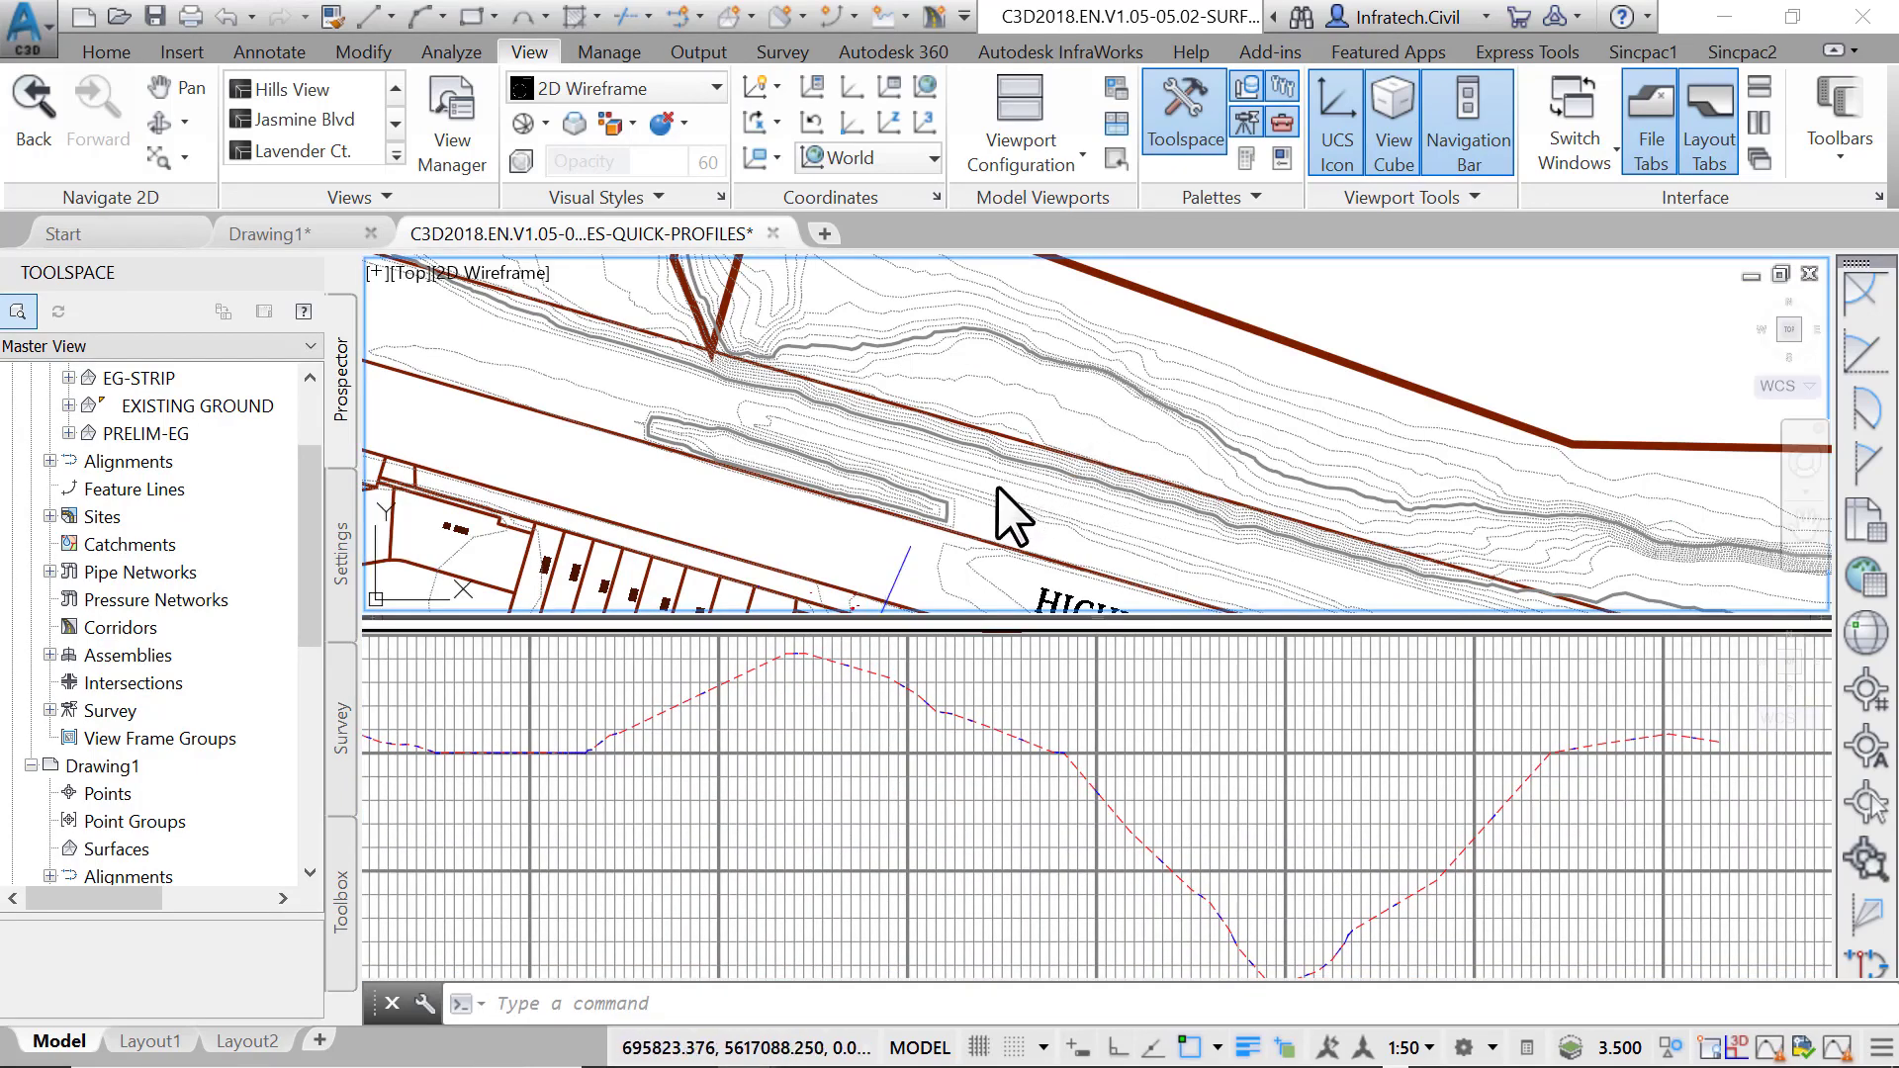
scroll(1018, 508, "down", 2)
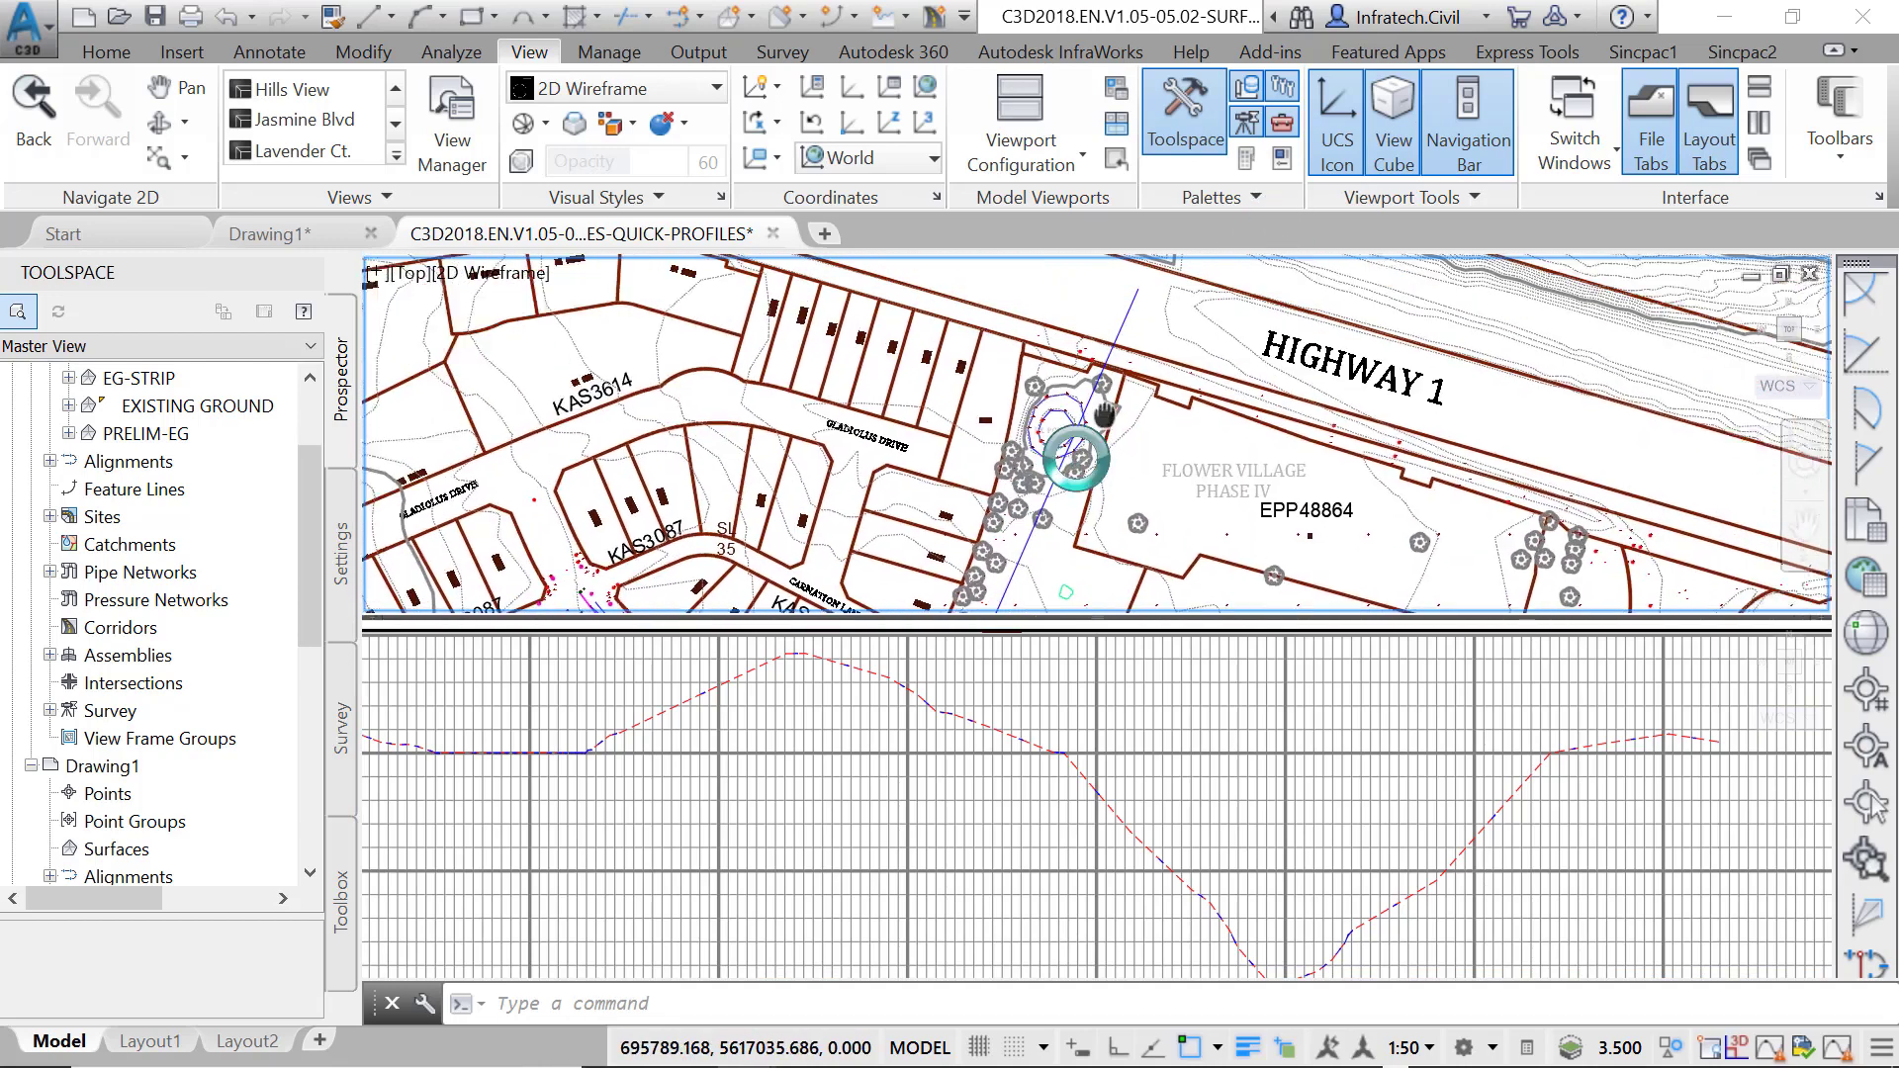
left_click(1099, 356)
left_click(1108, 334)
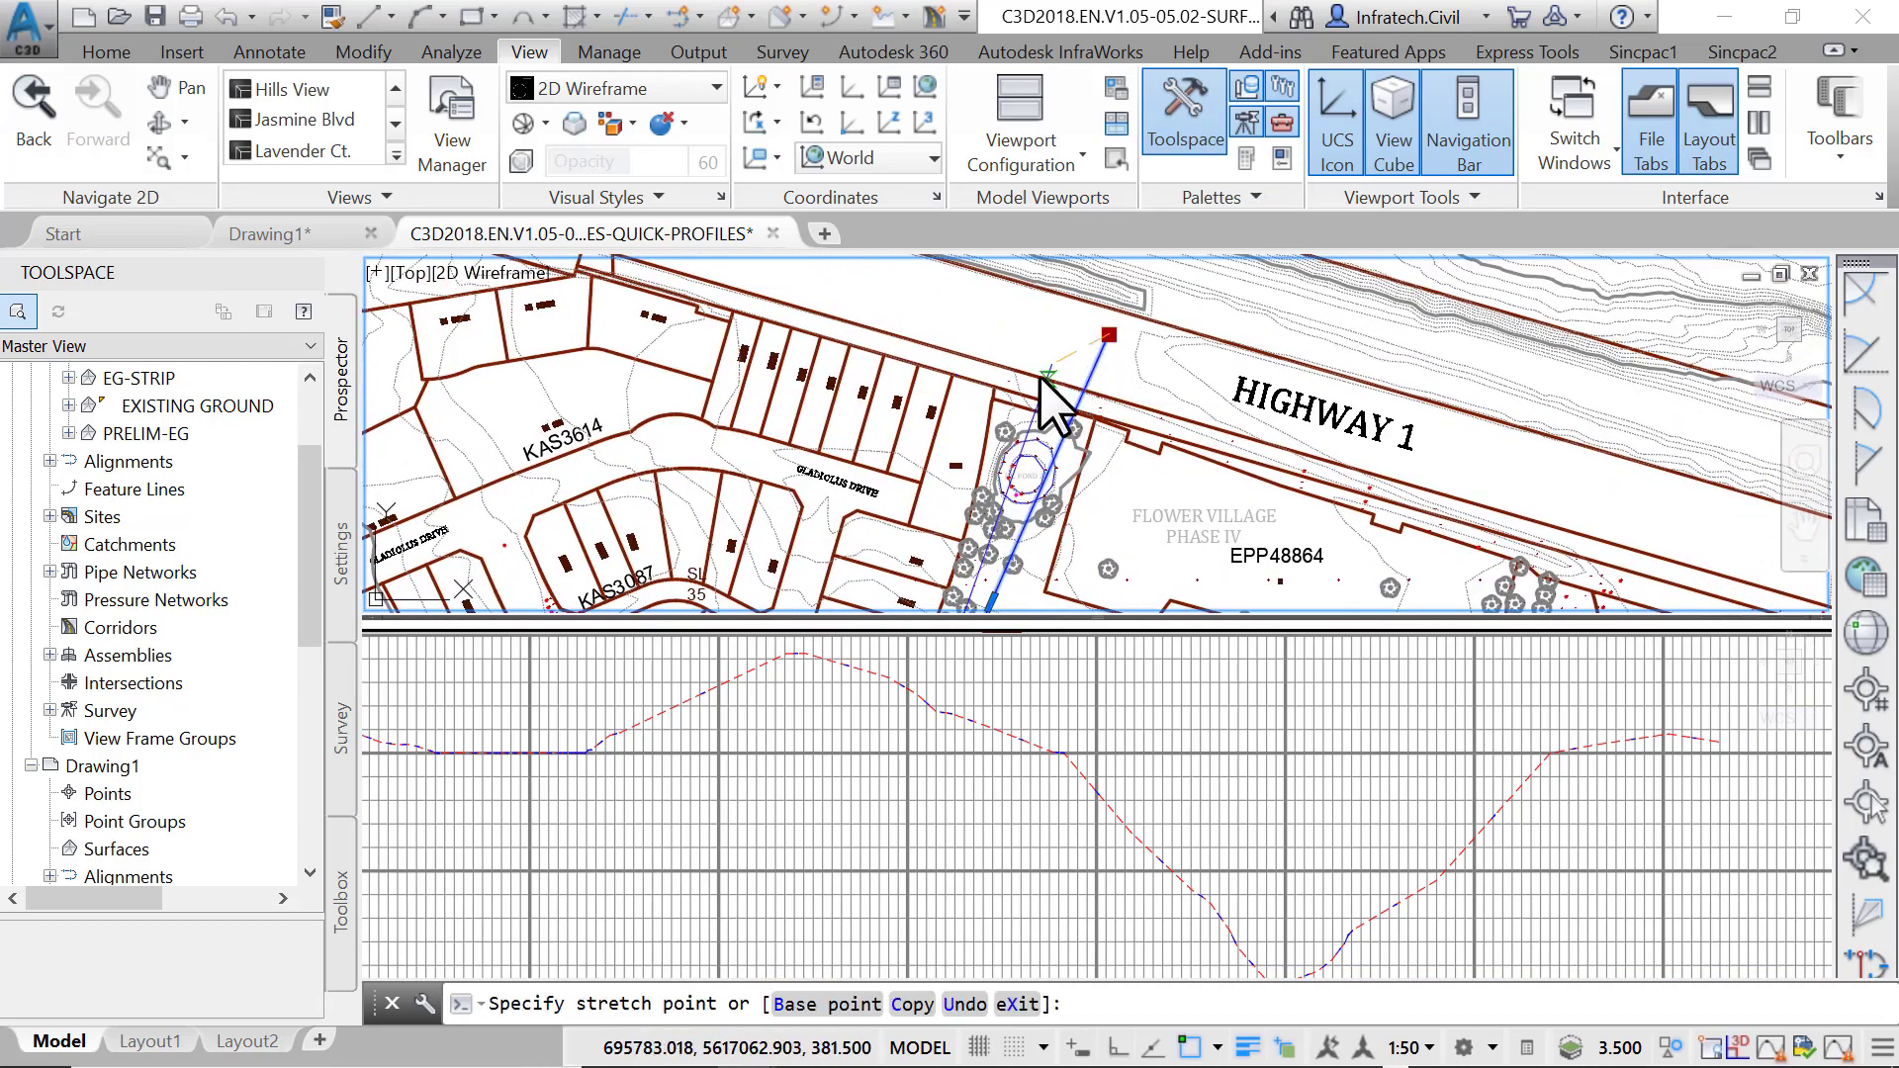
scroll(1049, 379, "up", 2)
left_click(1053, 383)
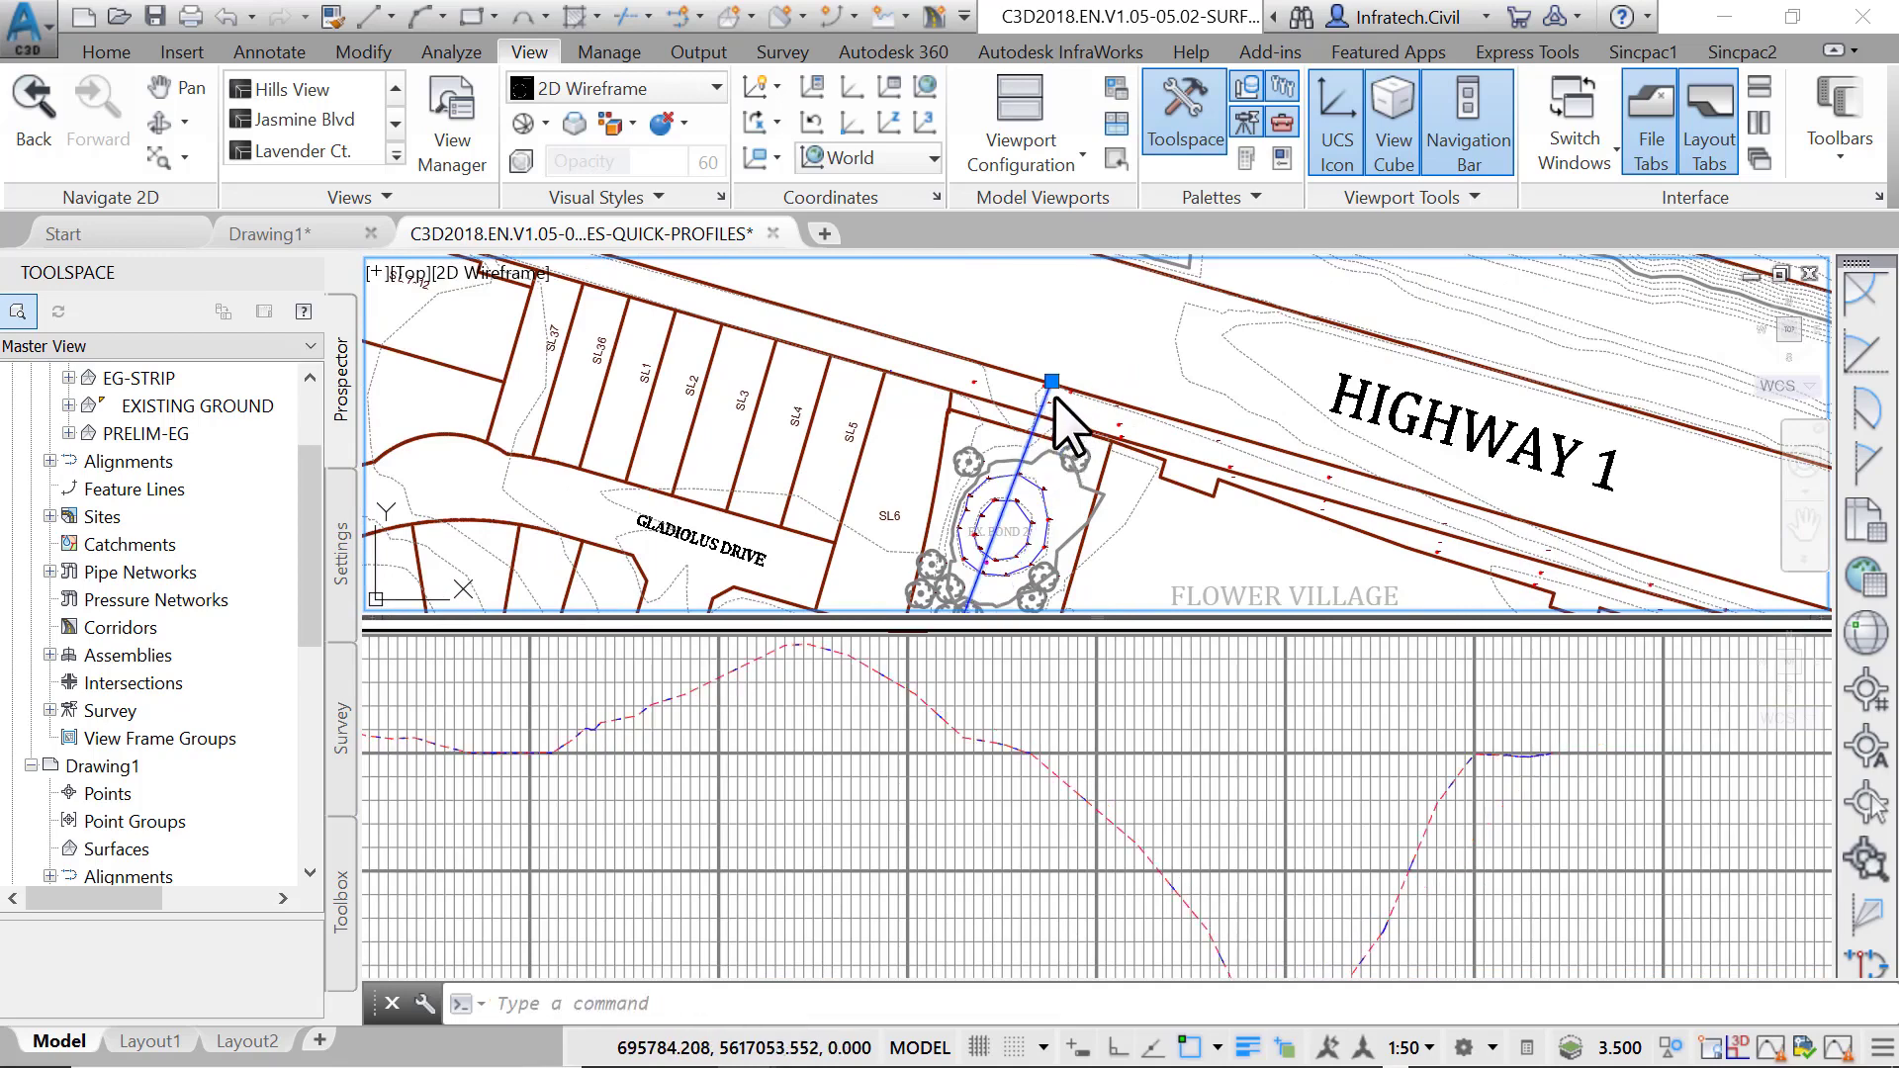
scroll(1042, 508, "down", 1)
scroll(1095, 459, "down", 1)
scroll(1024, 472, "down", 1)
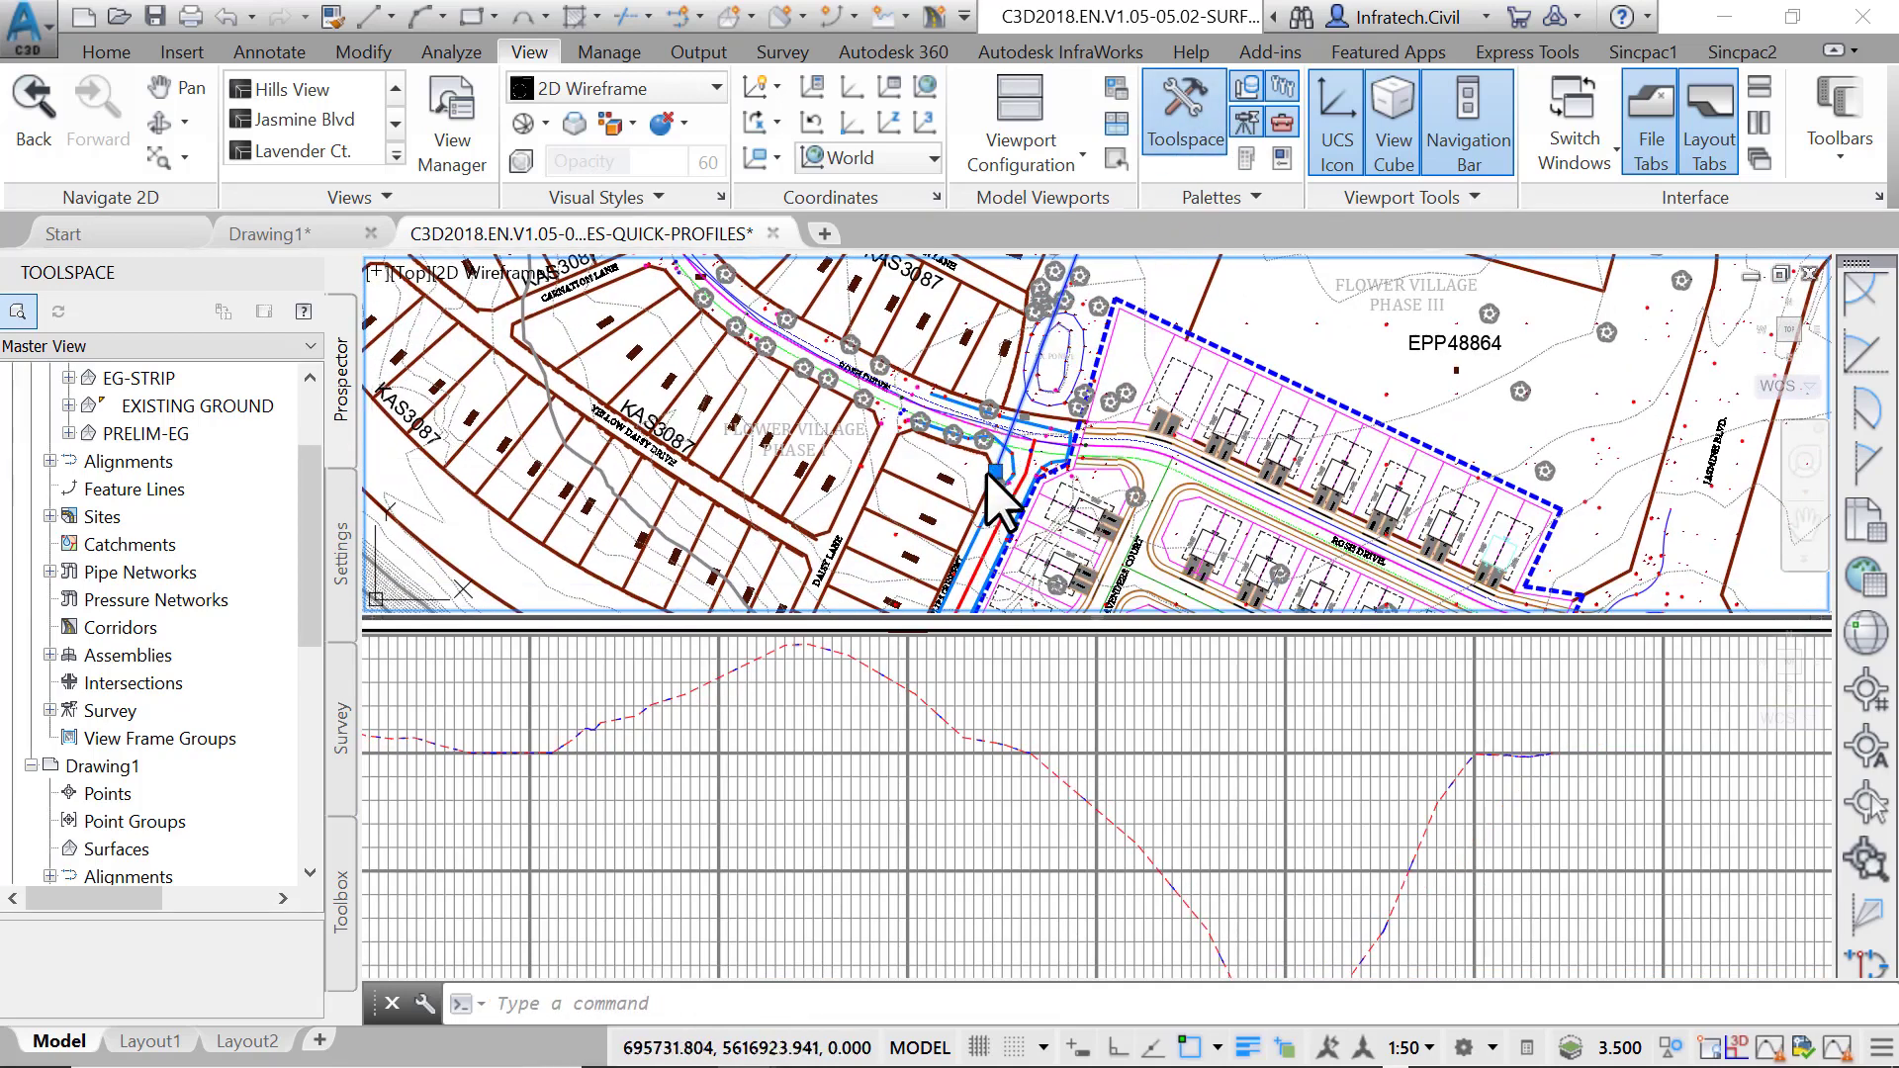
left_click(996, 471)
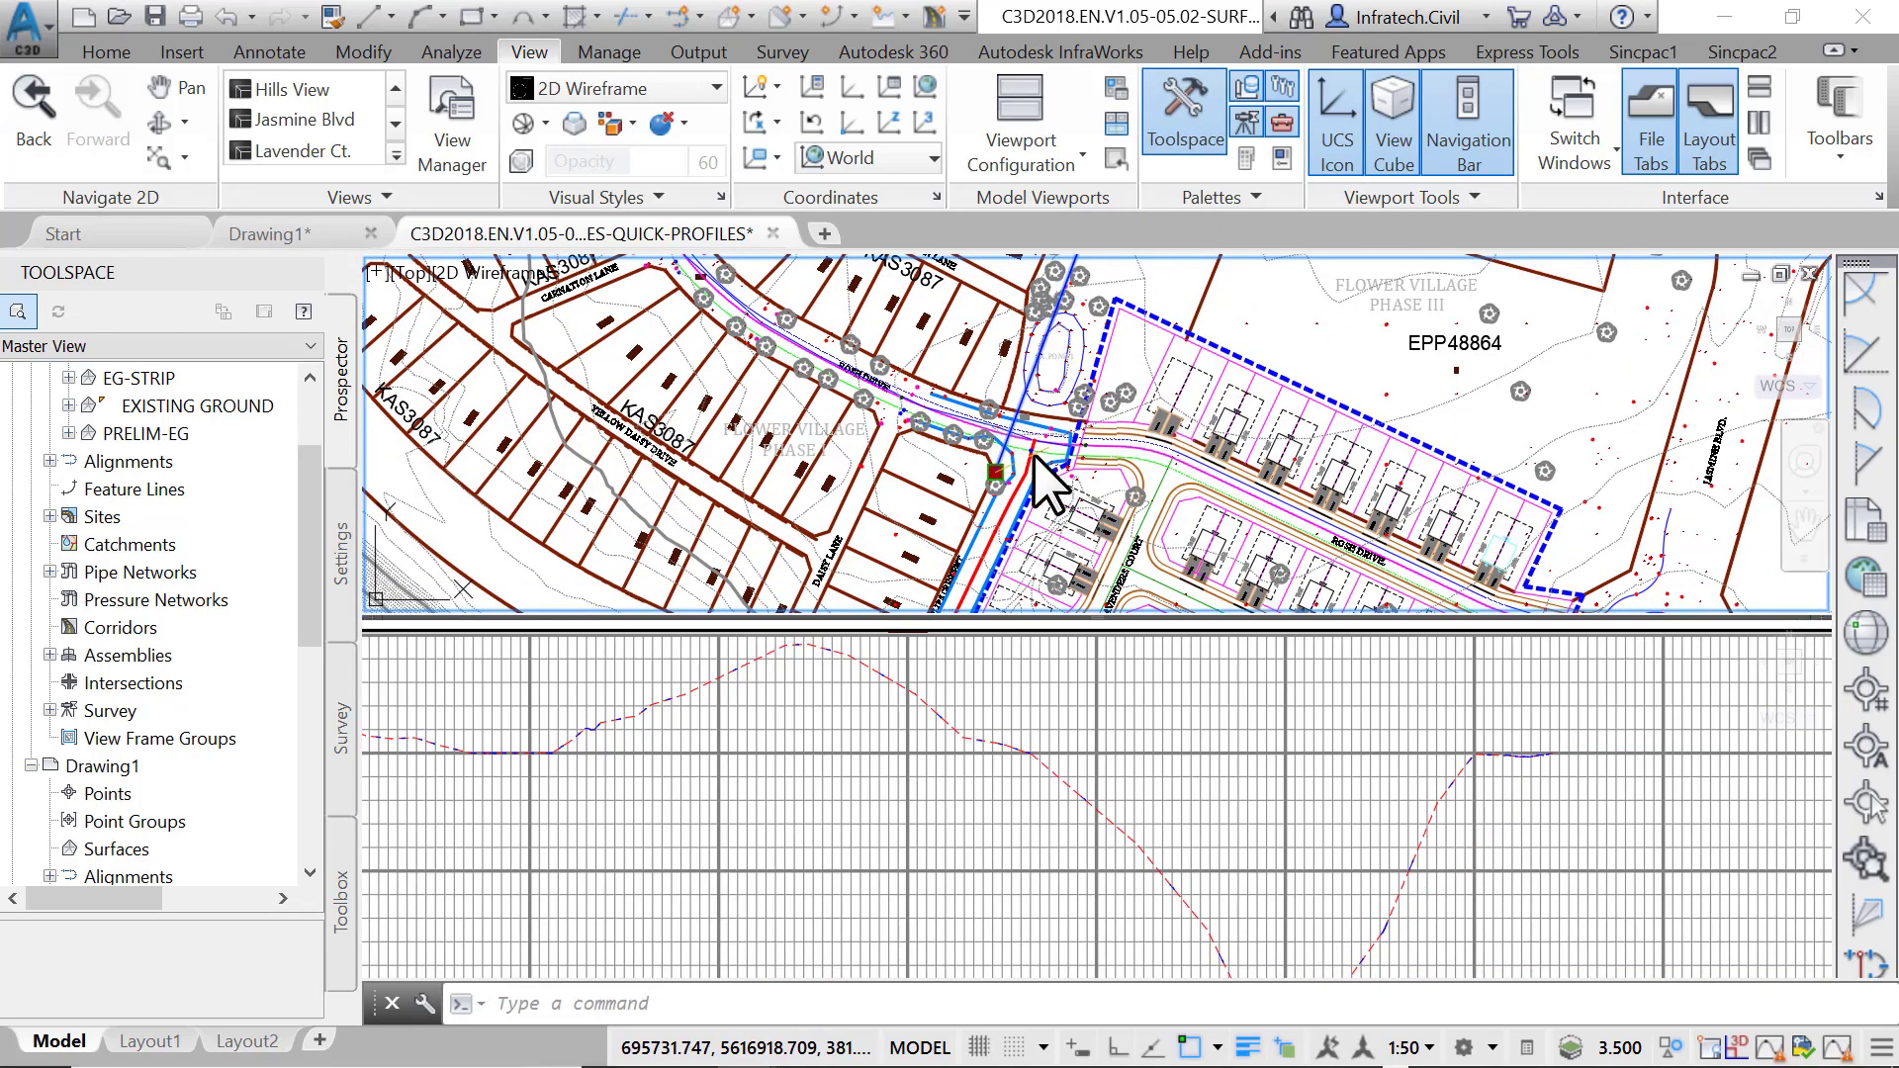
scroll(1047, 482, "up", 2)
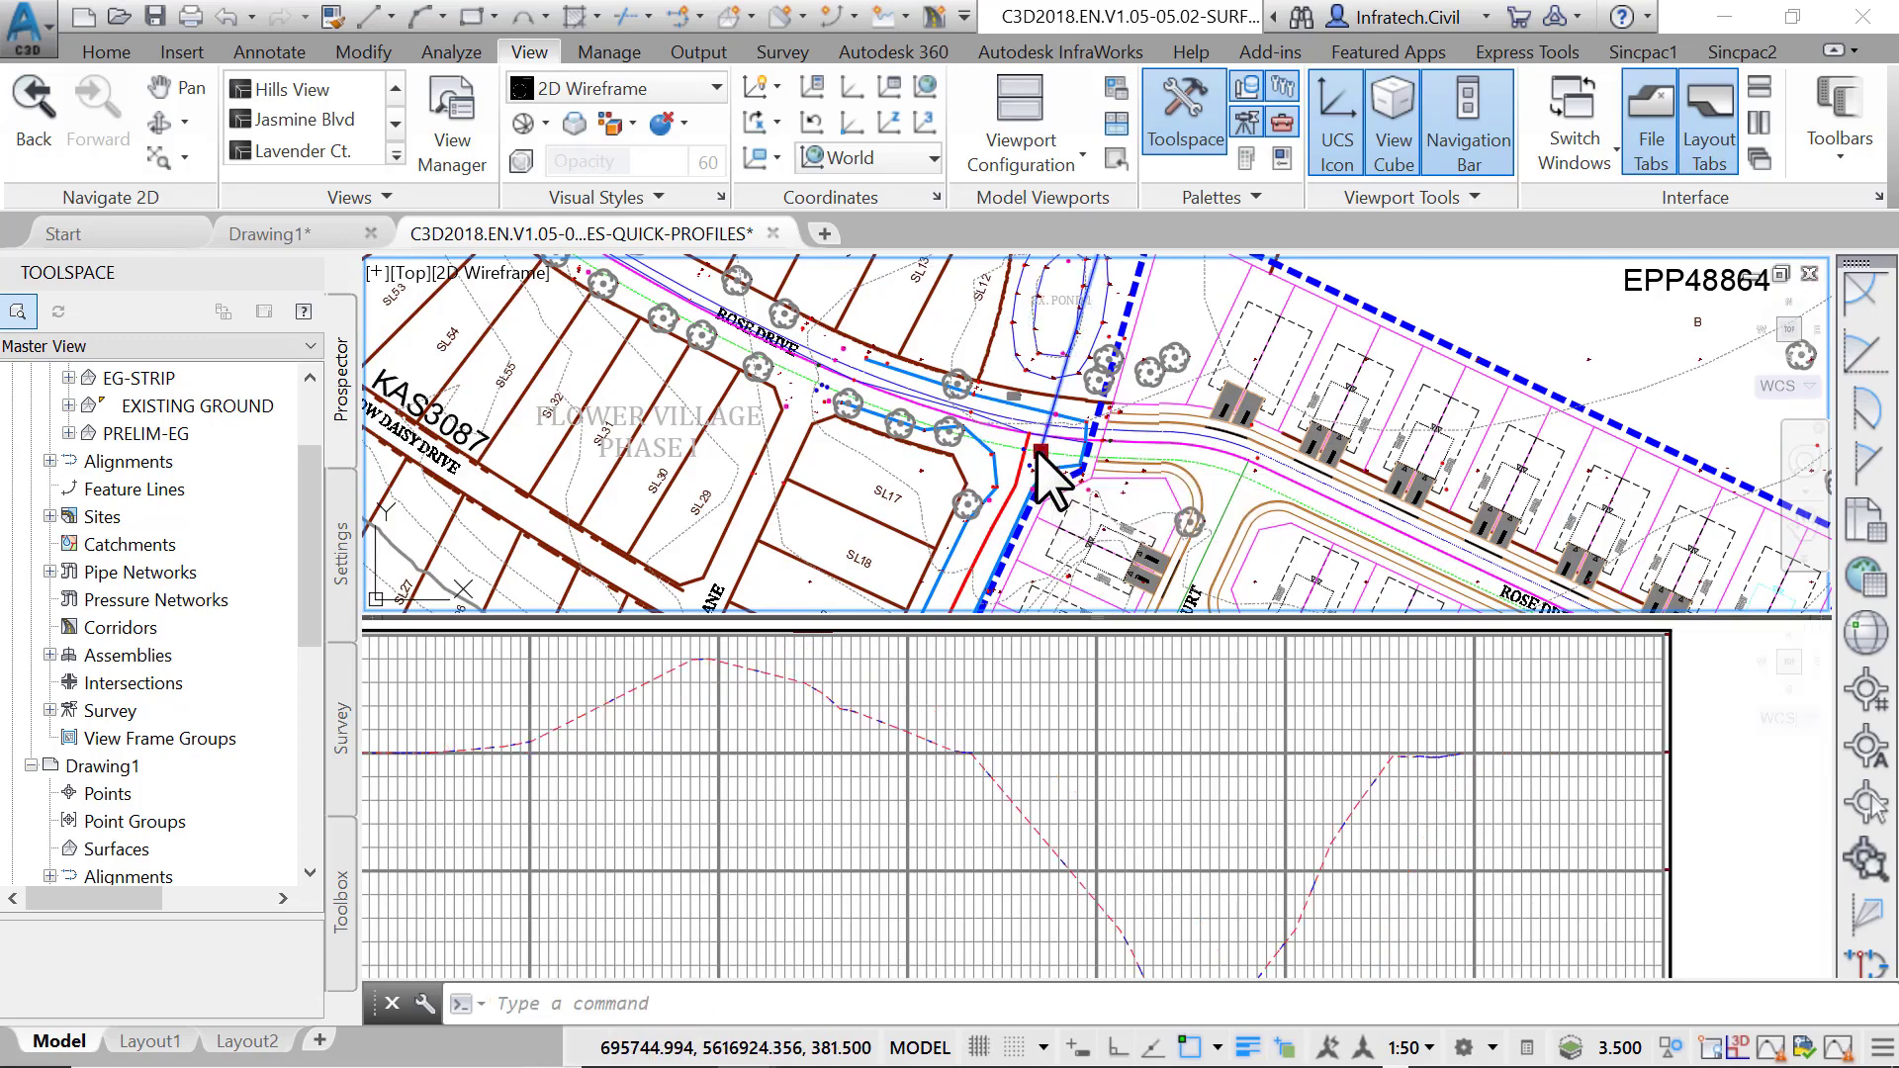
left_click(1001, 450)
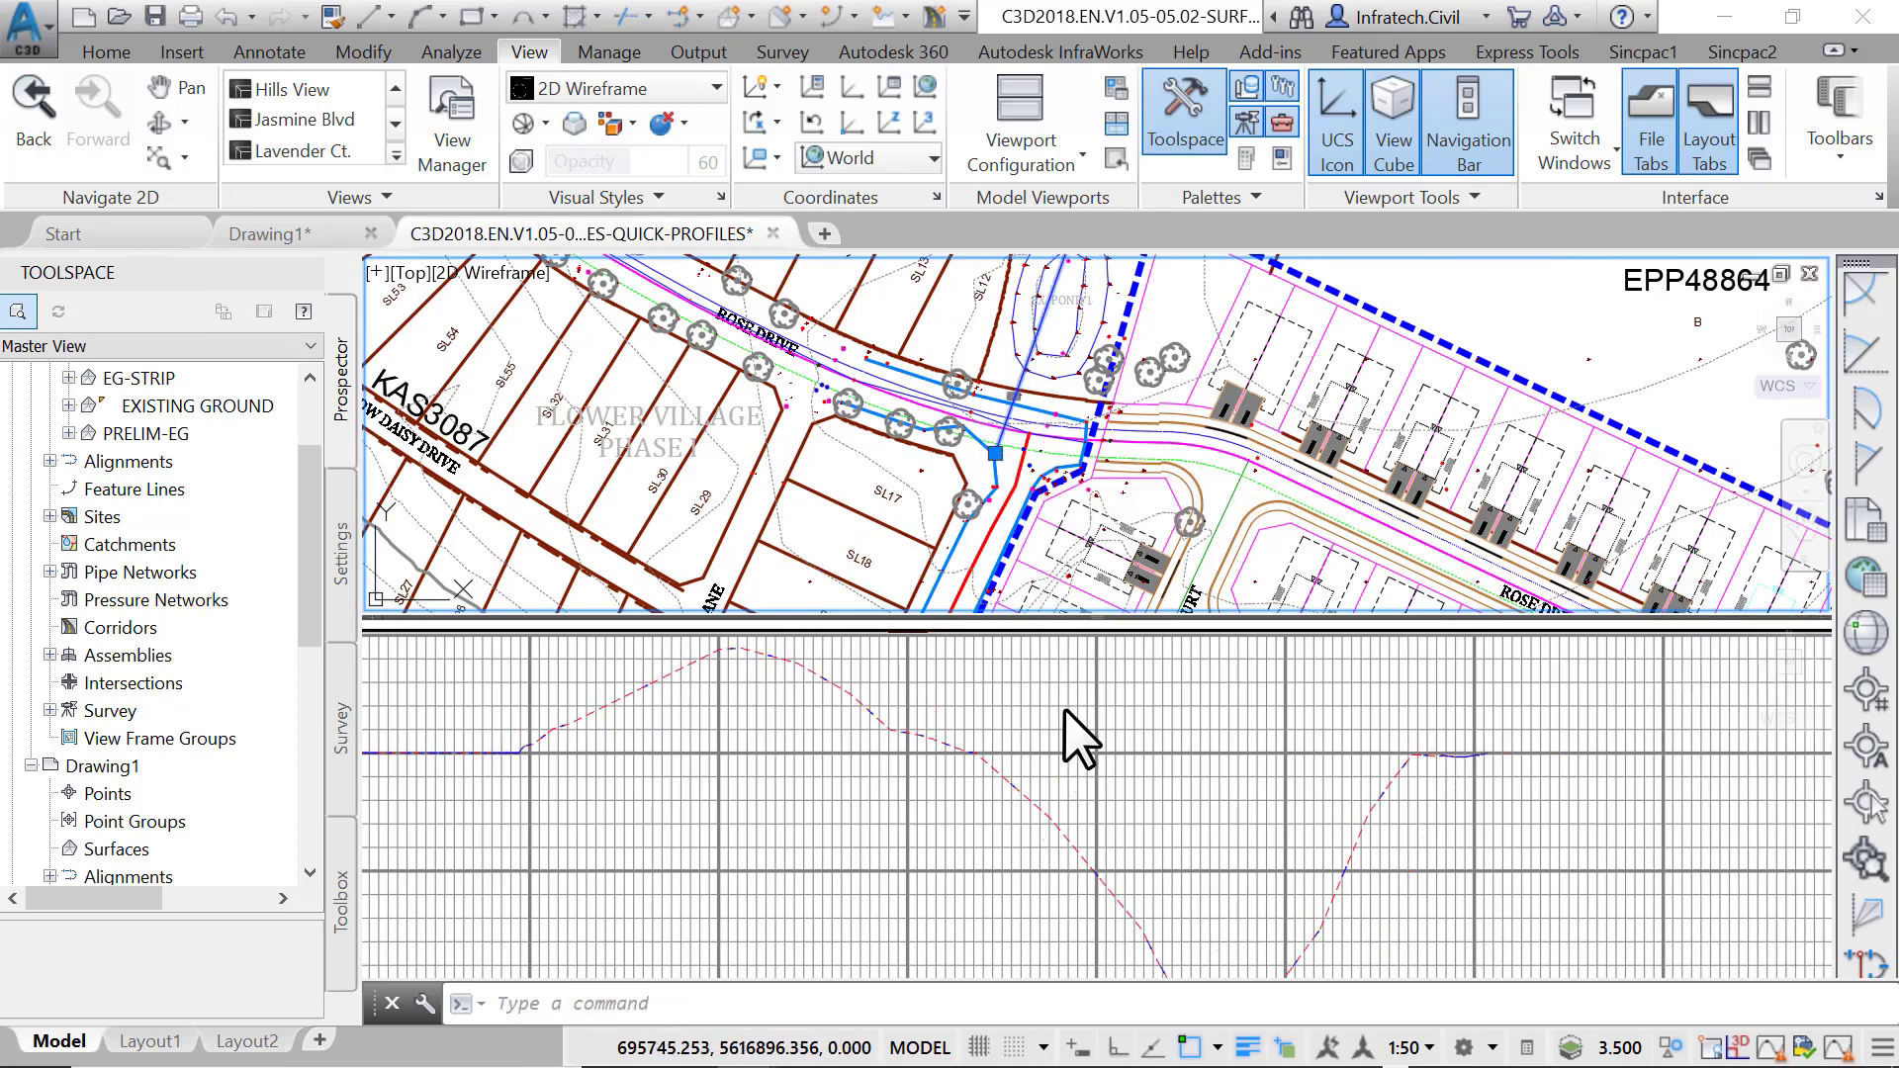
left_click(1072, 735)
scroll(891, 754, "up", 2)
scroll(806, 752, "down", 2)
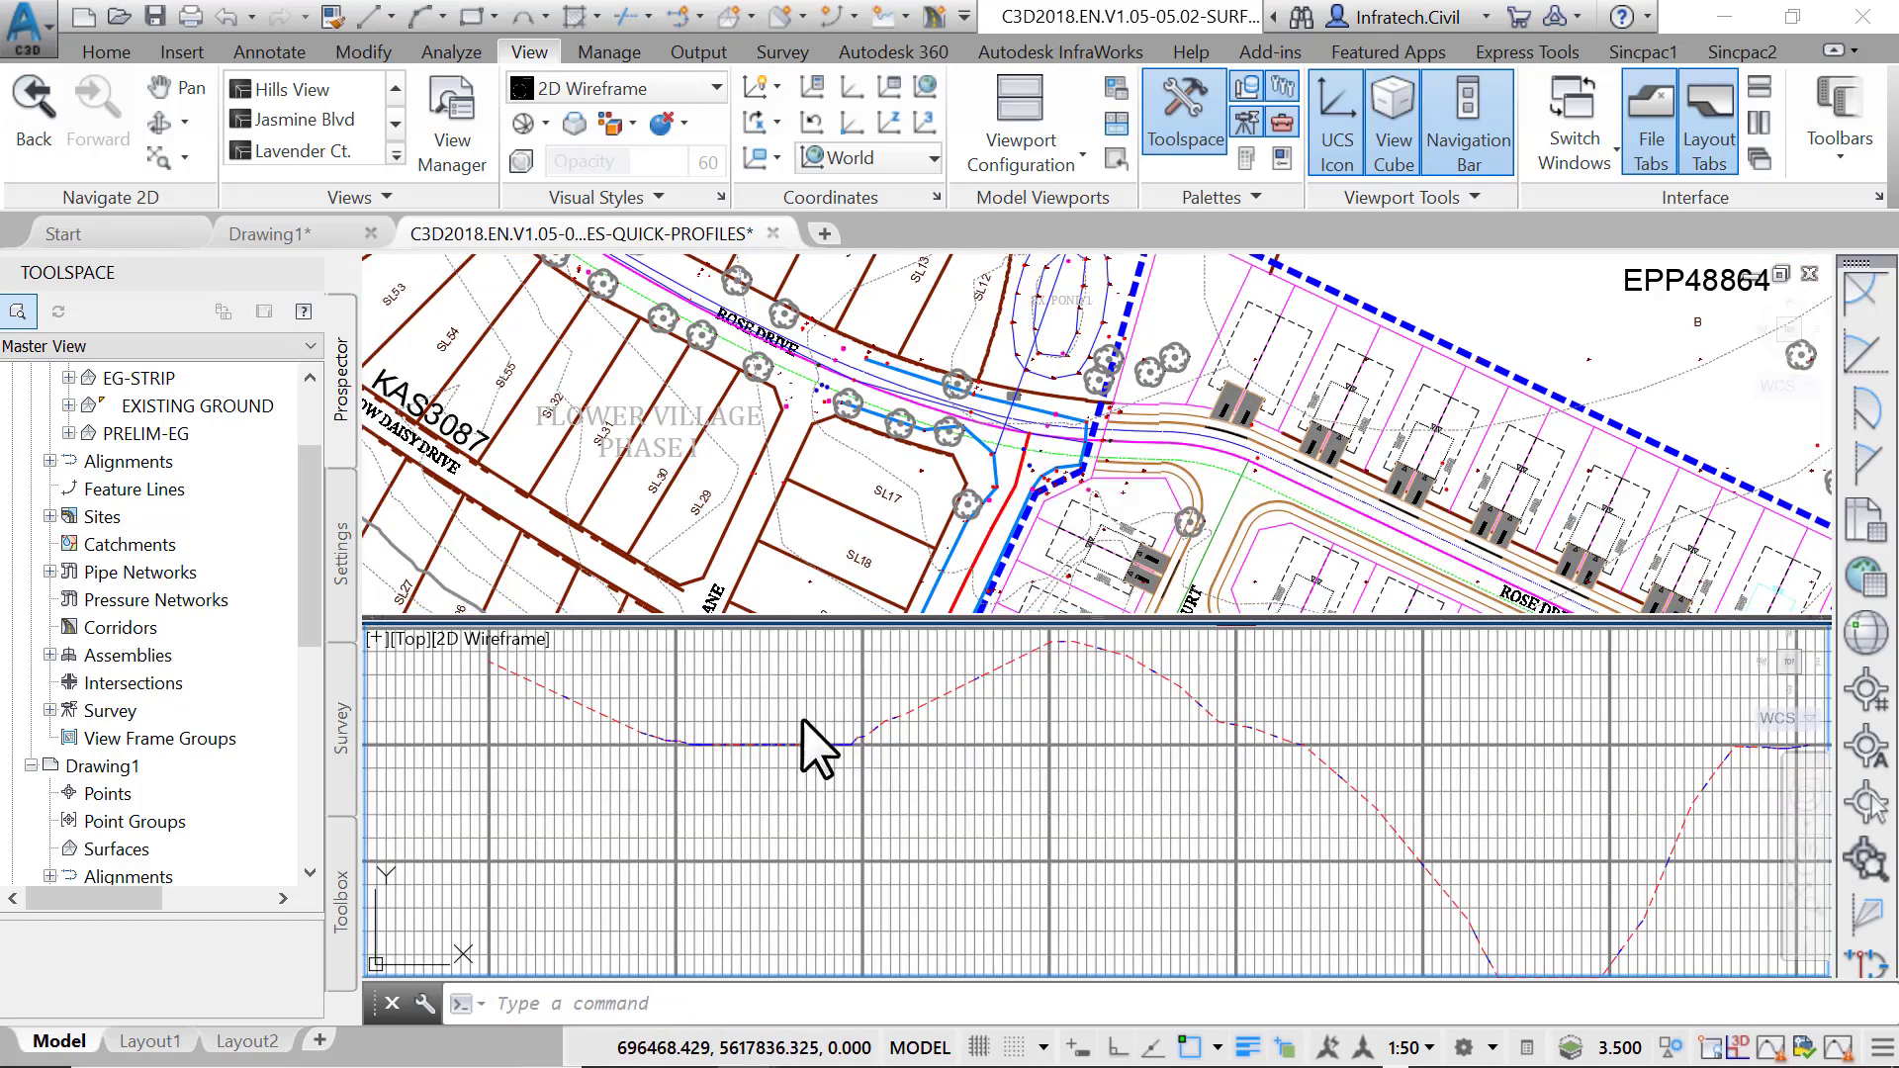
mouse_move(805, 751)
middle_mouse_down()
mouse_move(870, 734)
mouse_move(1060, 782)
middle_mouse_up()
scroll(750, 742, "down", 2)
scroll(1124, 847, "up", 3)
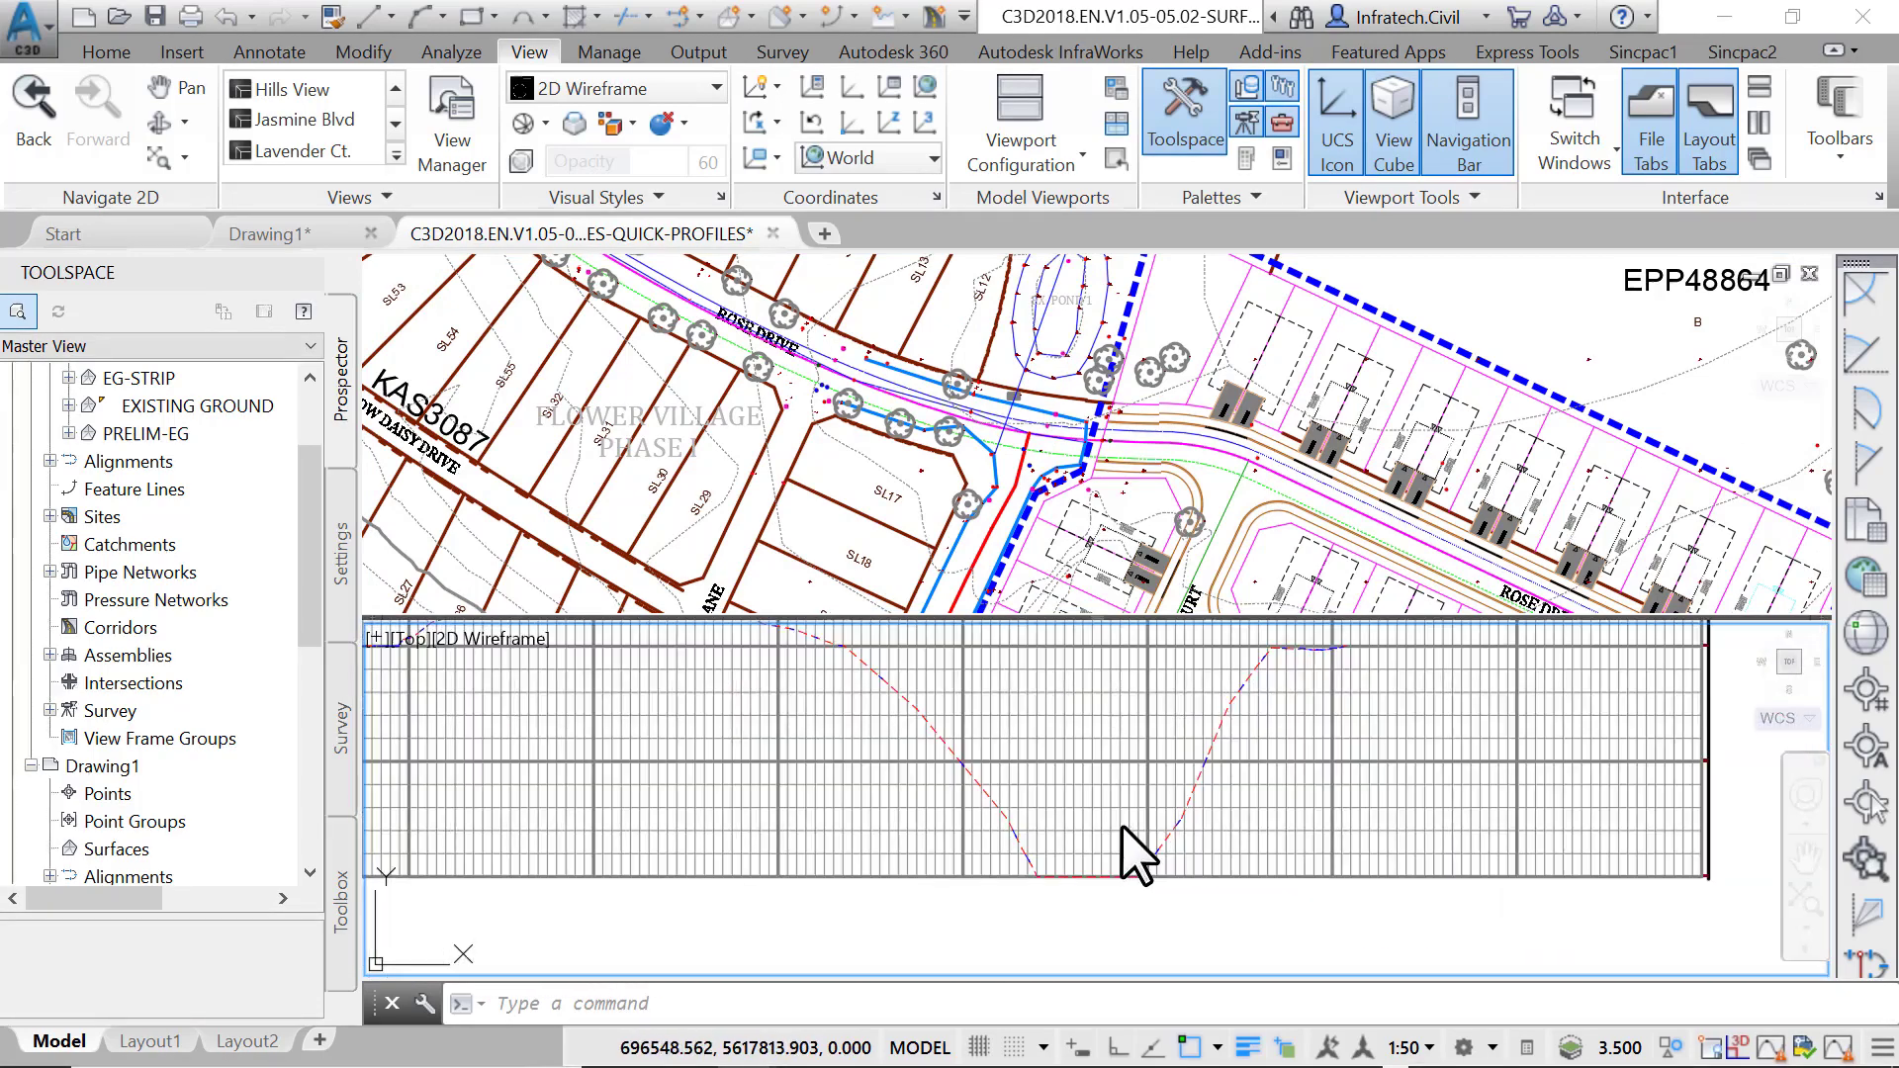
middle_click_drag(1123, 848, 1051, 896)
scroll(1053, 897, "down", 2)
scroll(1095, 806, "up", 2)
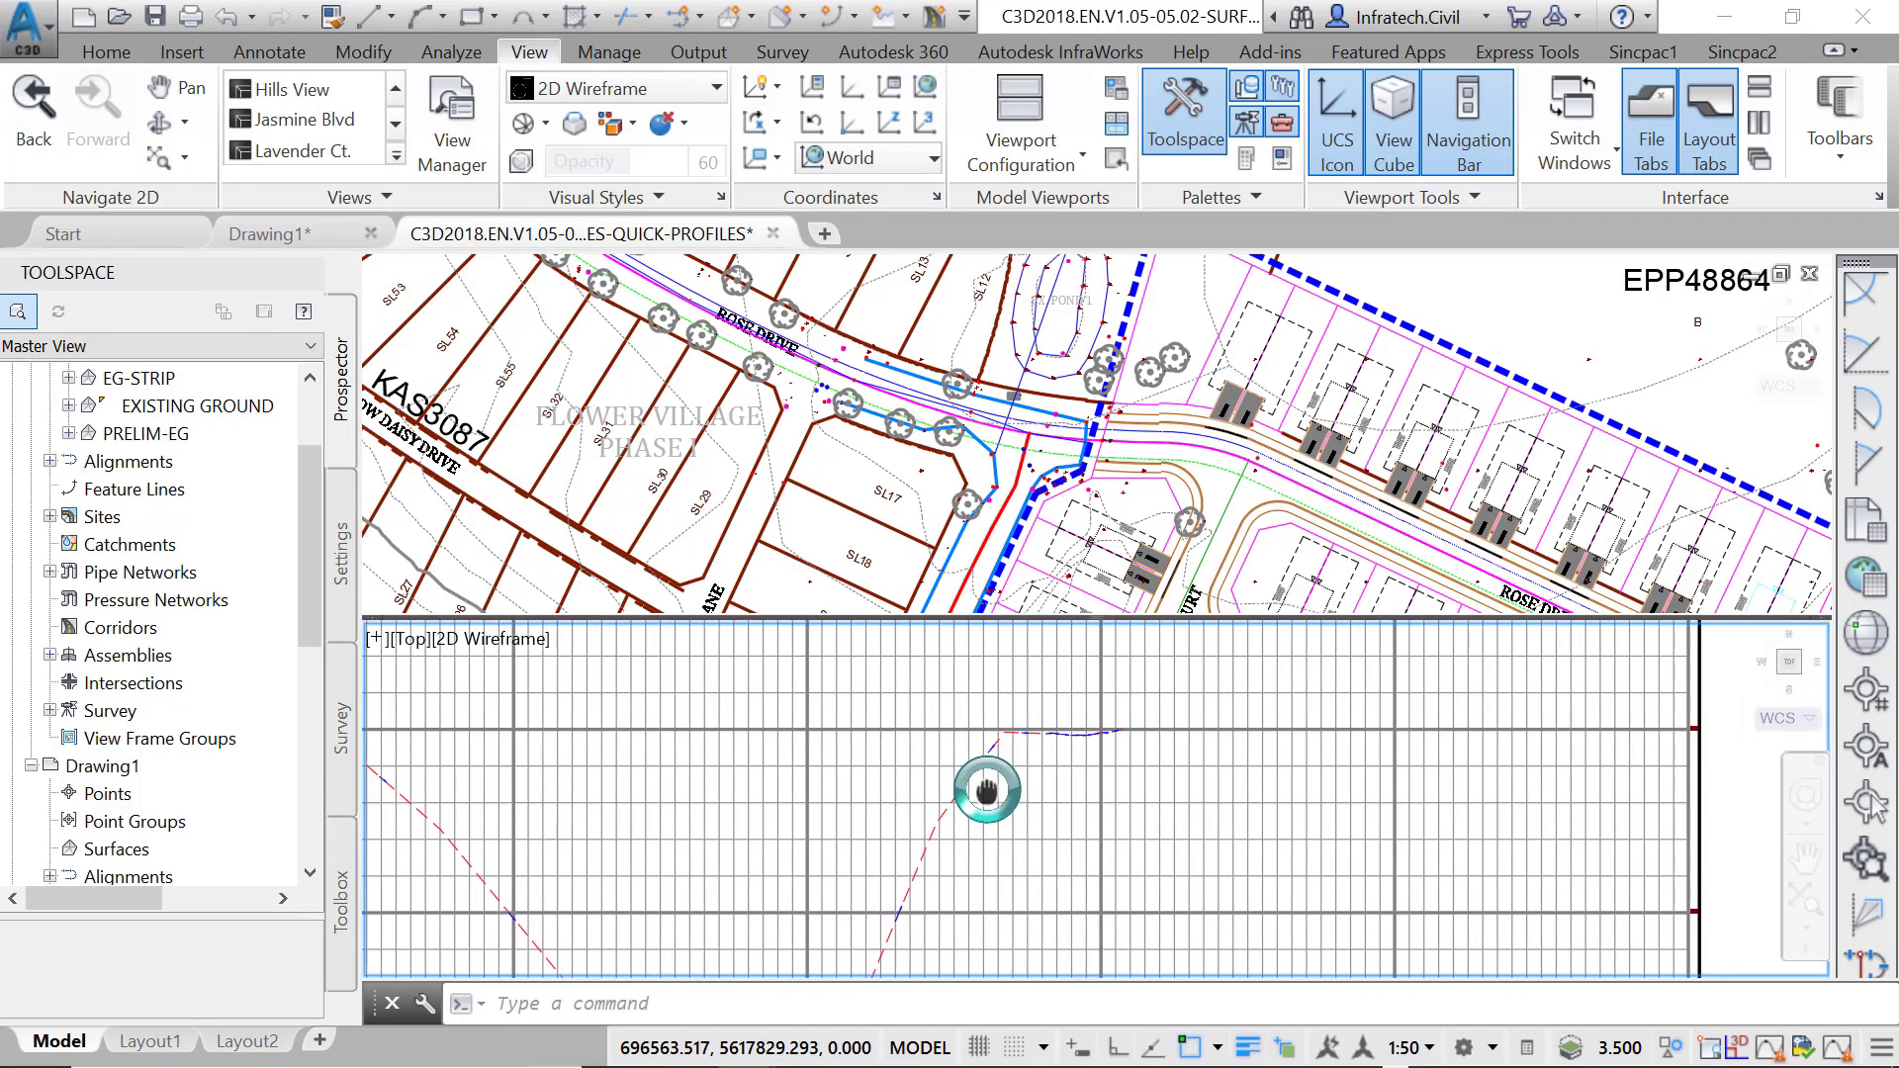
middle_click_drag(1143, 818, 1337, 682)
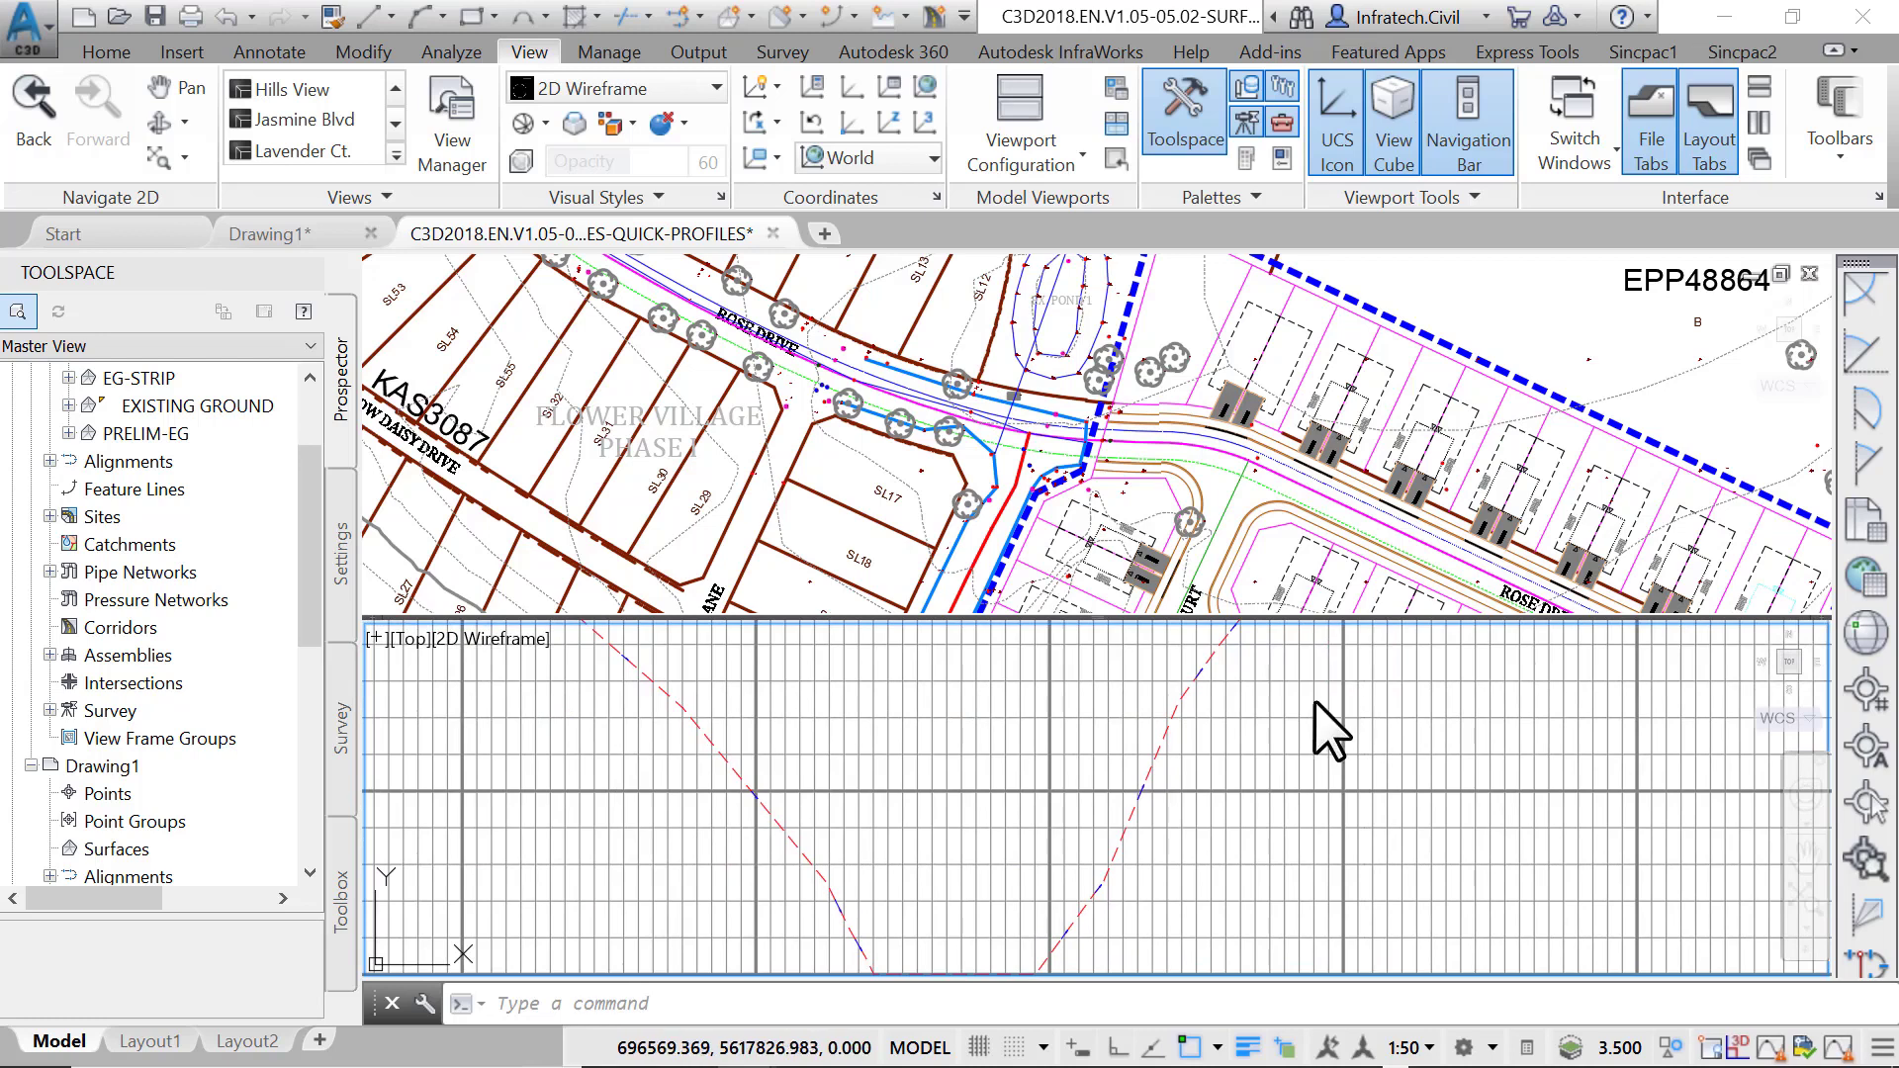
Delete the quick profile polyline and restore the Single viewport configuration
left_click(1035, 401)
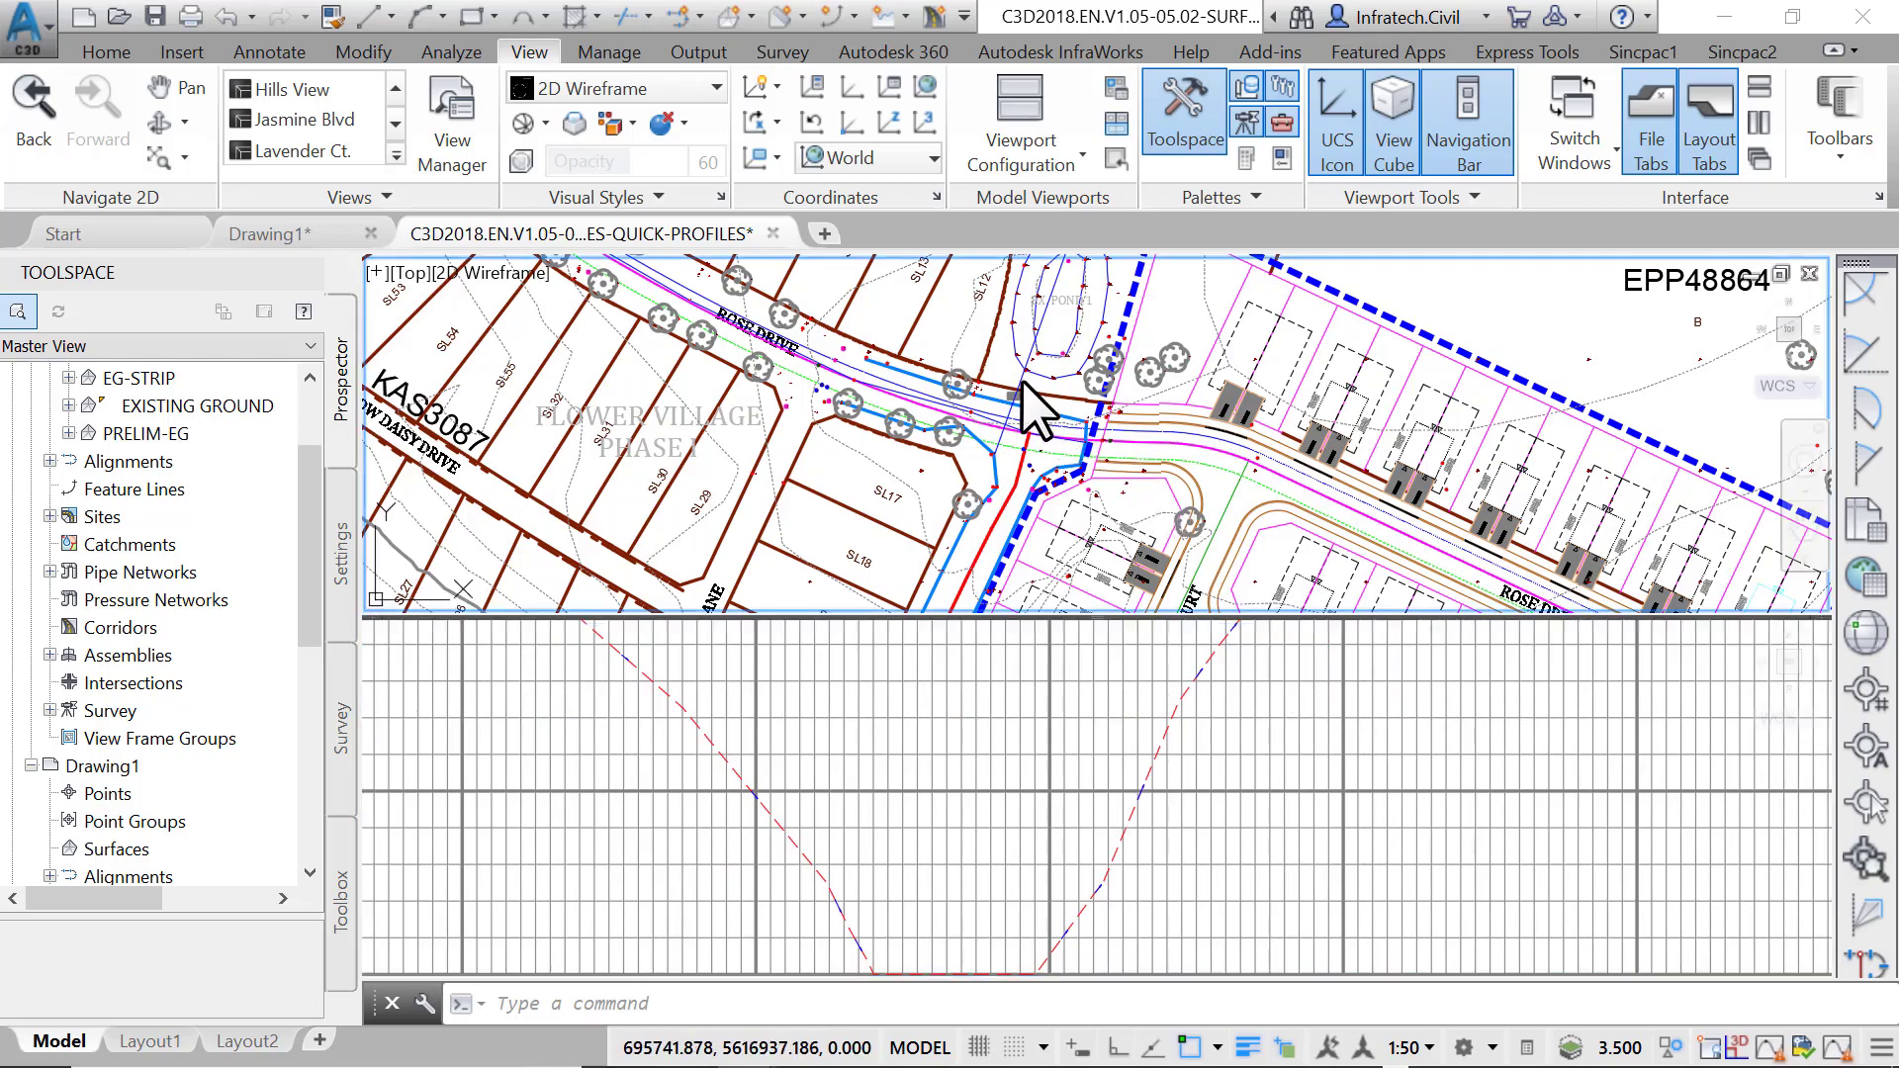
key("Escape")
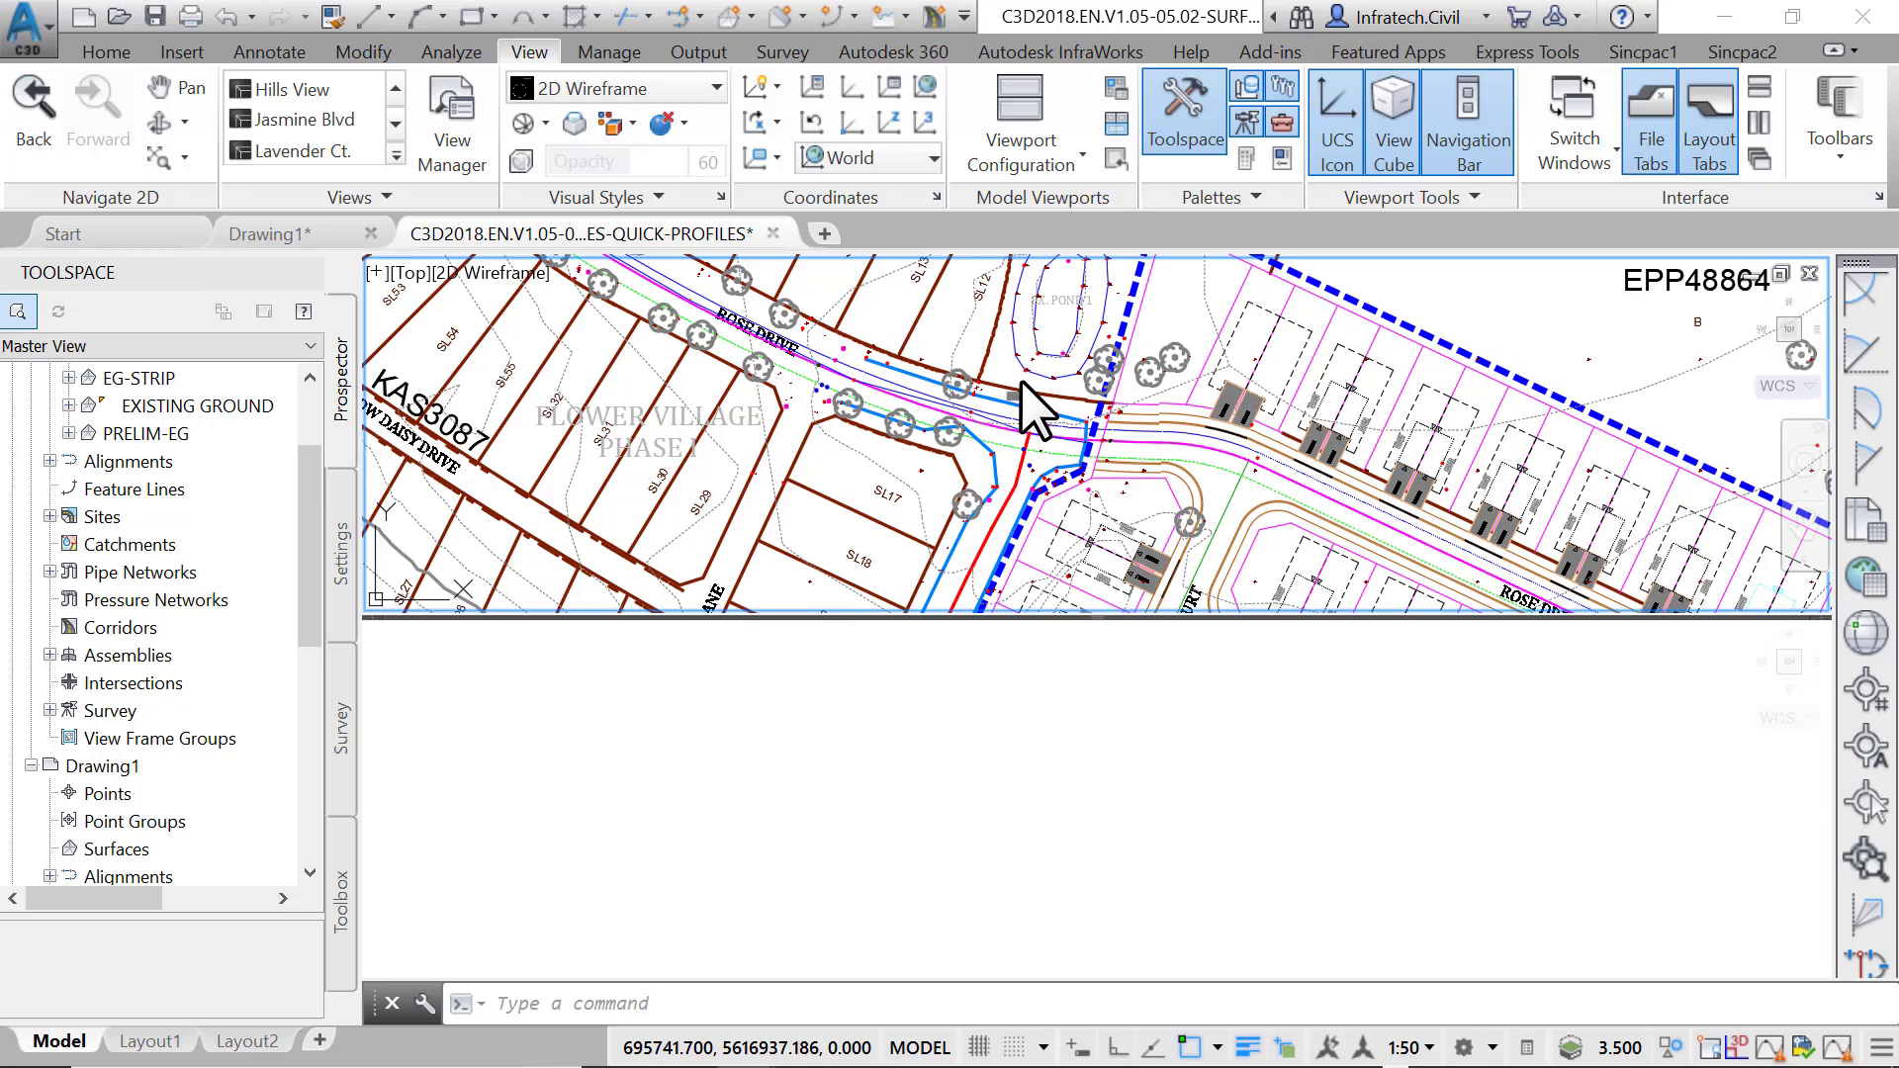
left_click(984, 158)
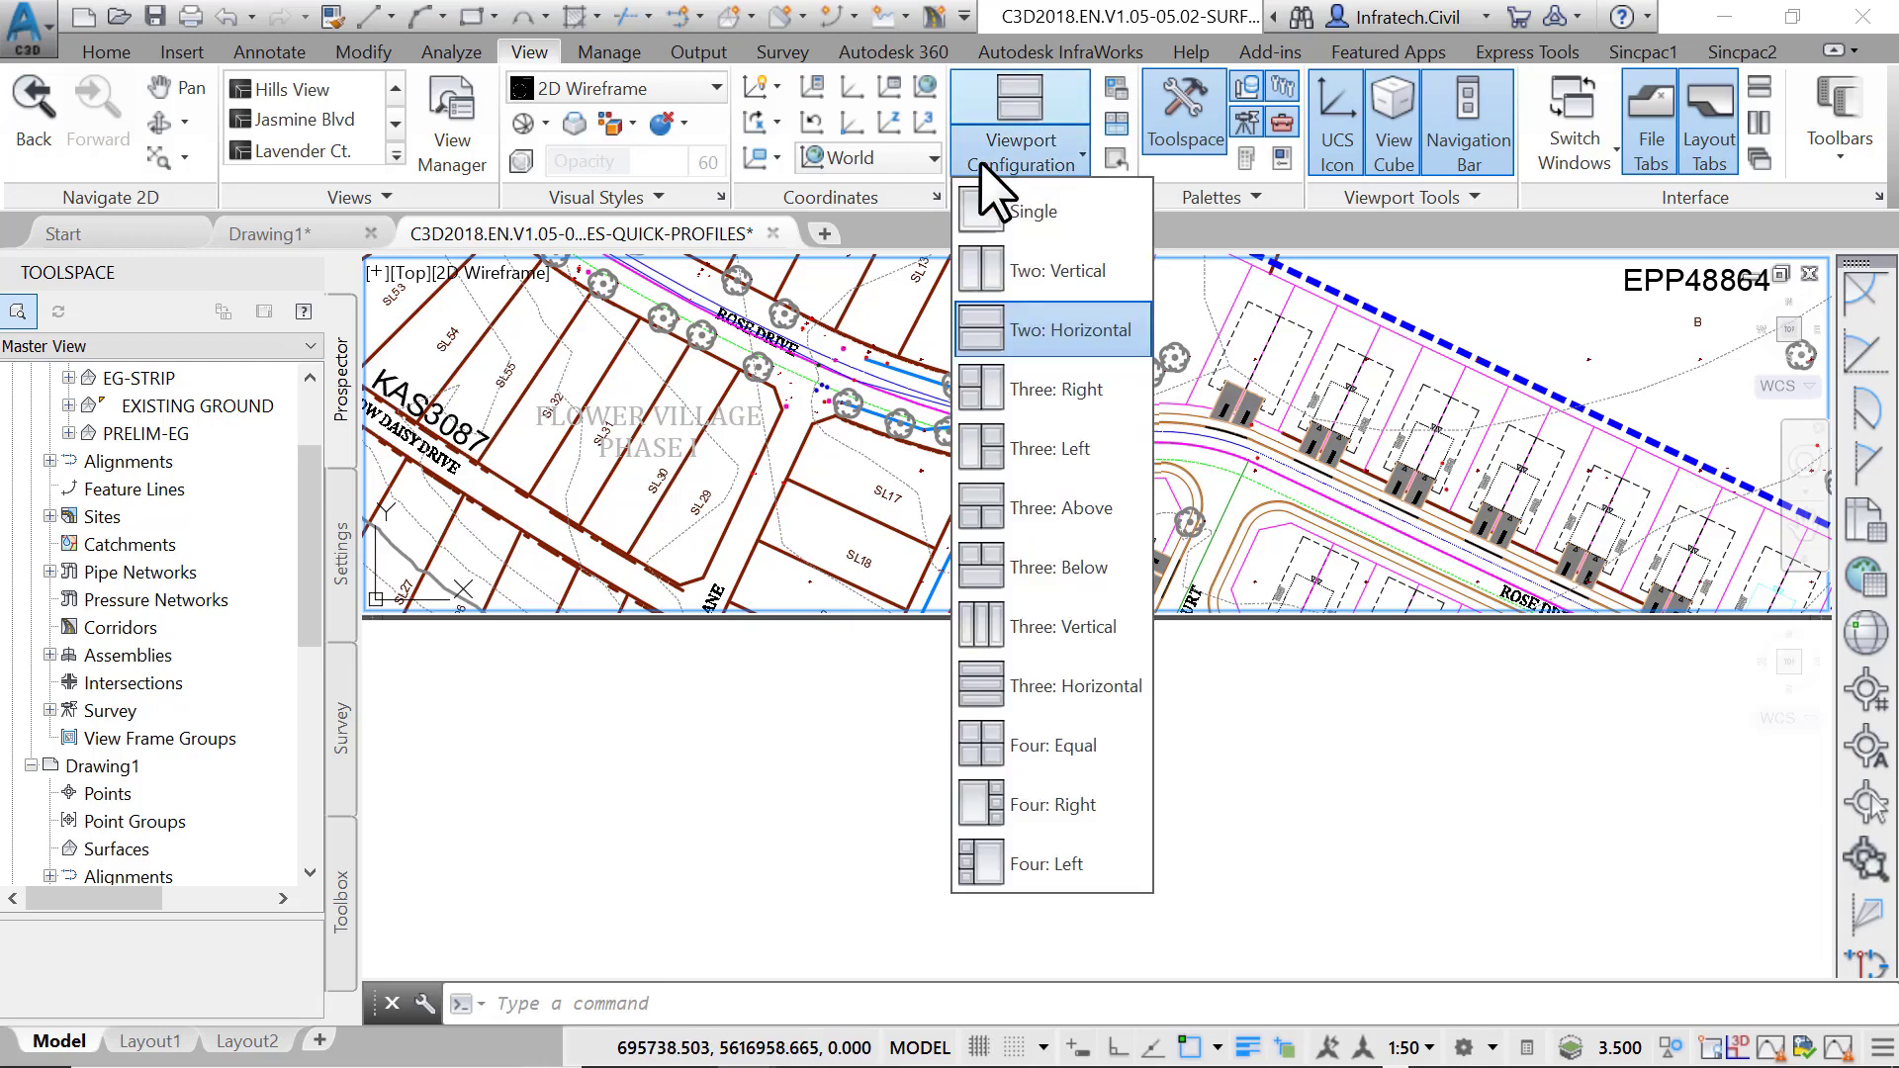
left_click(1002, 215)
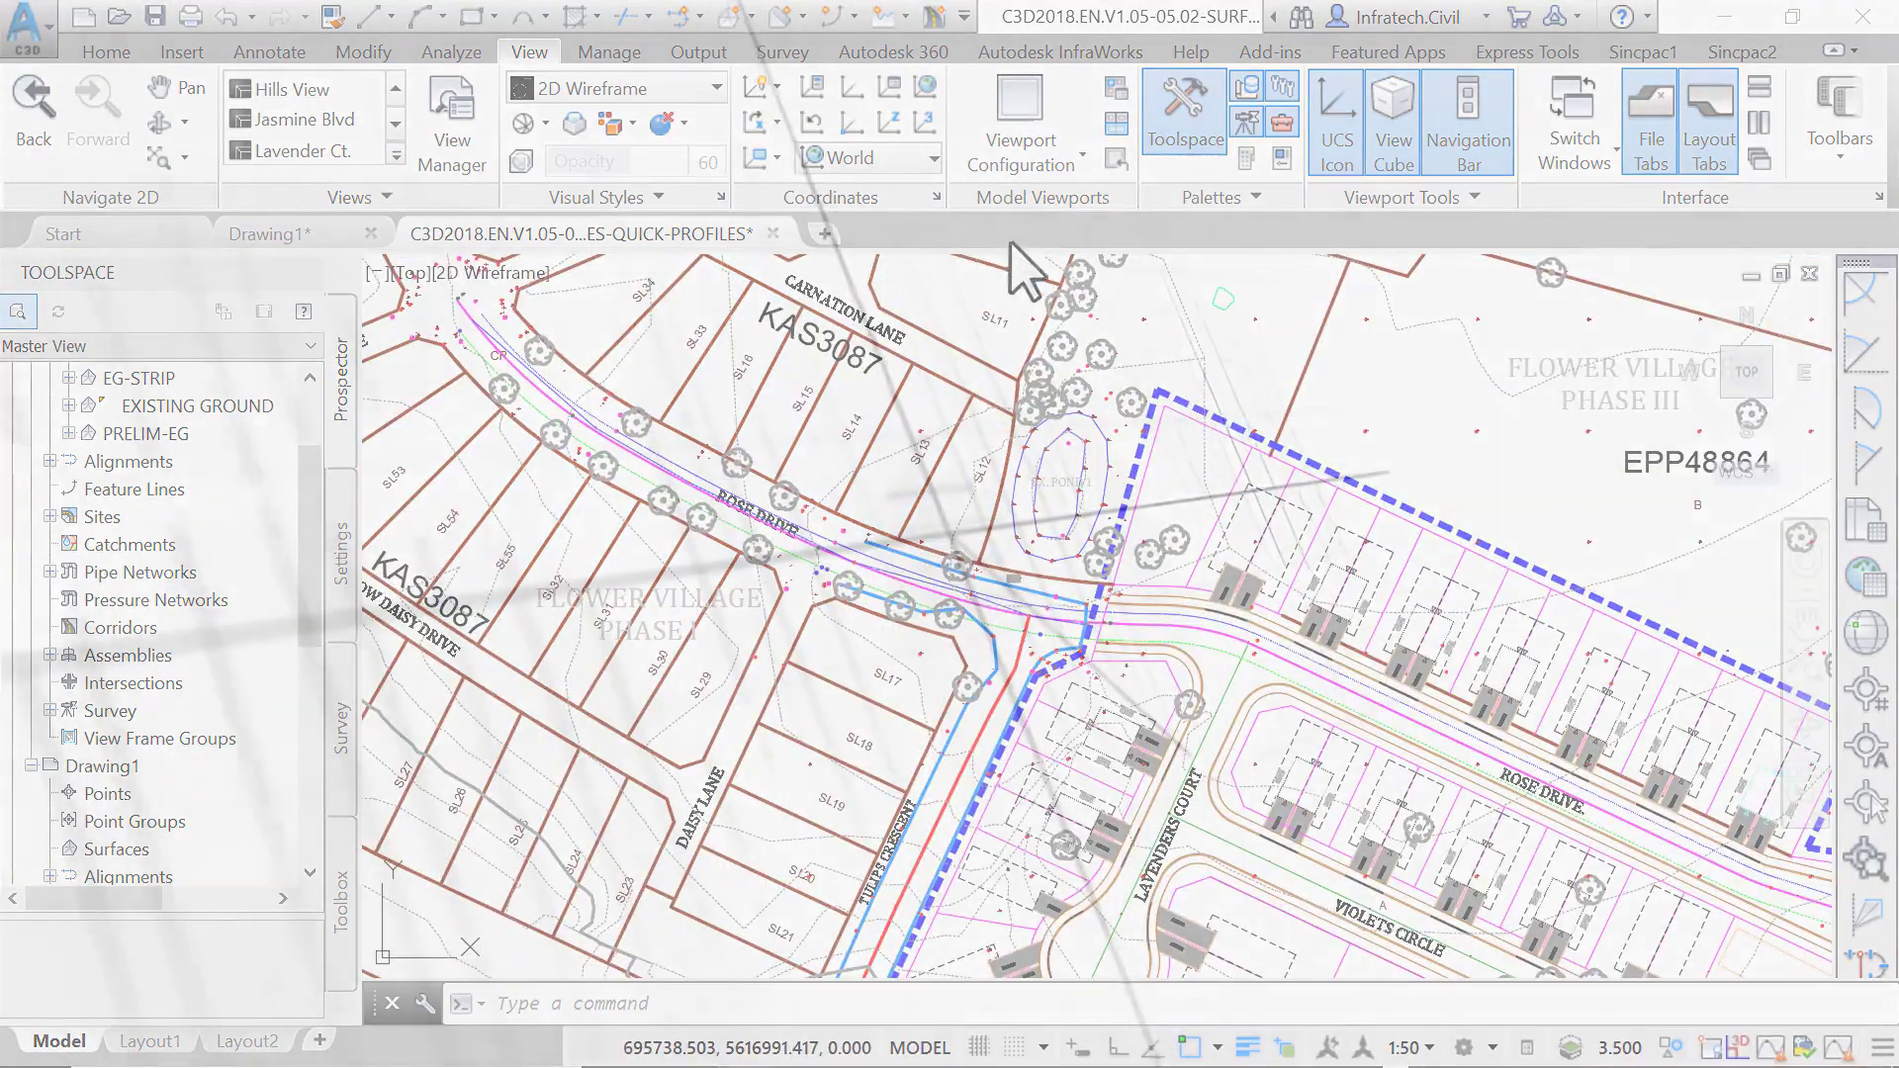